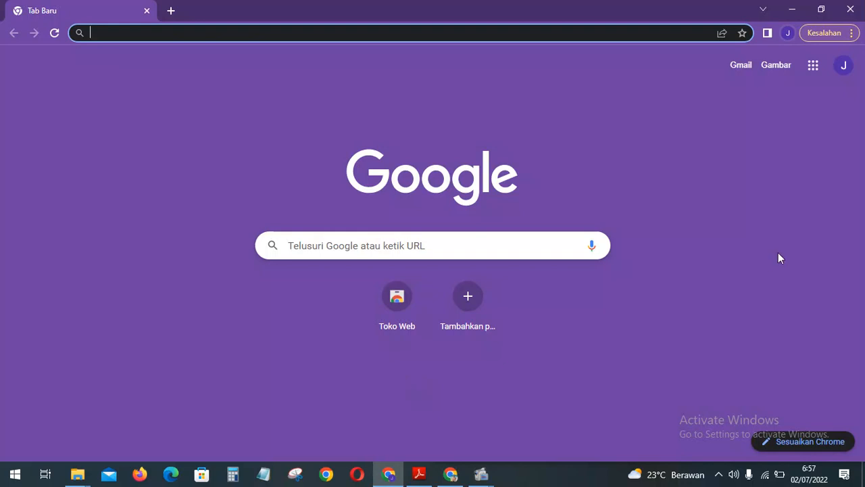
Open Google Classroom from the Google apps launcher on Chrome's new tab page.
{"action": "left_click", "coordinate": [813, 66]}
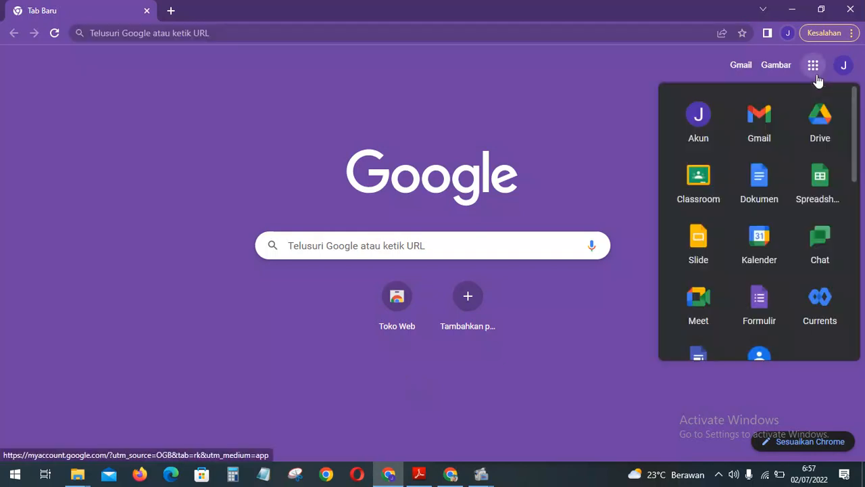
{"action": "left_click", "coordinate": [711, 180]}
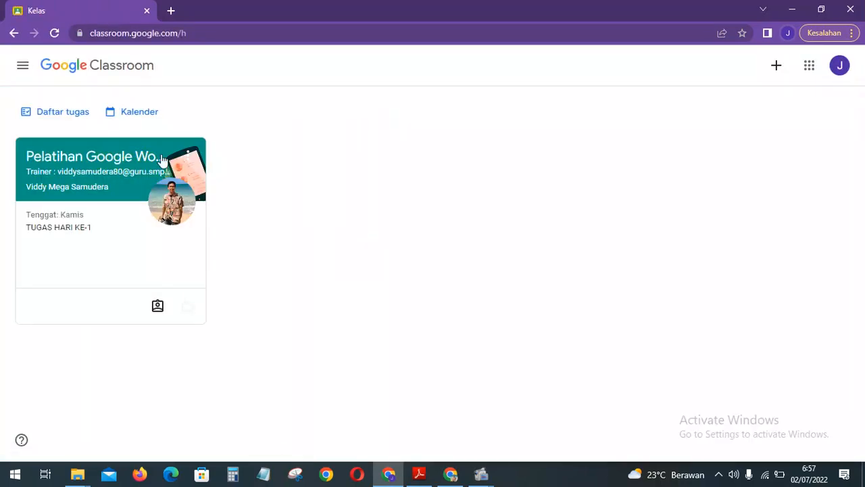
Open the training class's Tugas kelas list and expand the Link Google Meet Hari ke-1 item.
{"action": "left_click", "coordinate": [108, 168]}
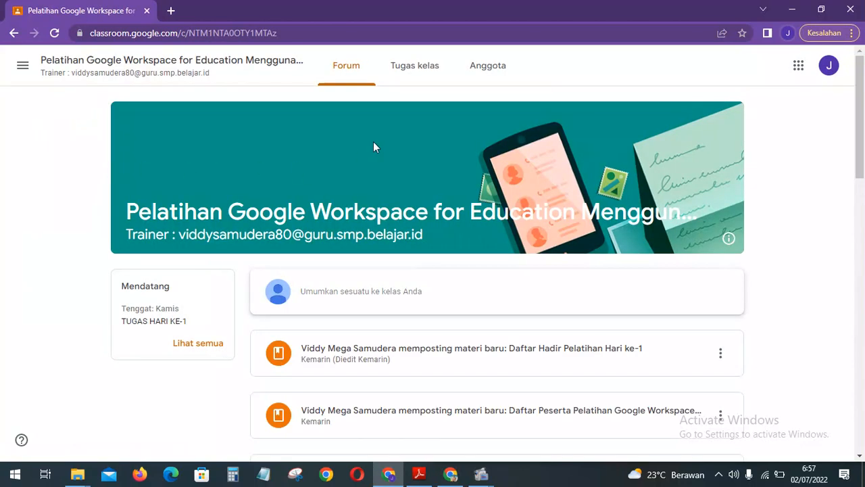
{"action": "left_click", "coordinate": [417, 79]}
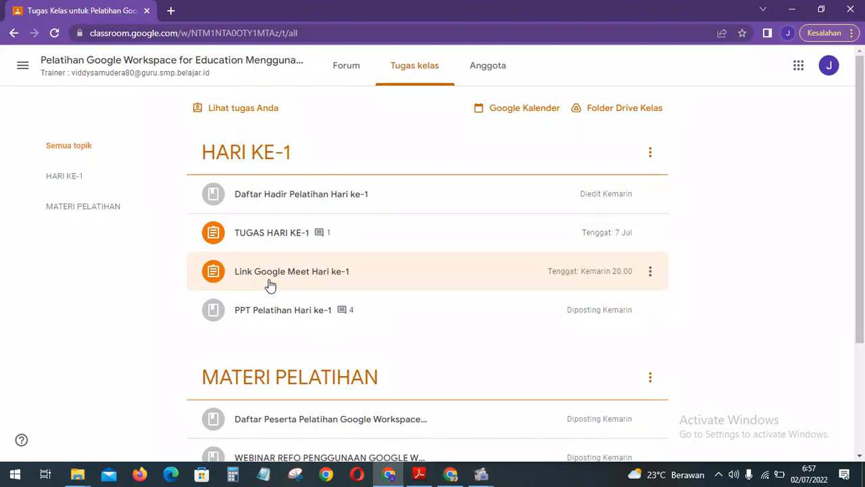
{"action": "left_click", "coordinate": [270, 285]}
{"action": "scroll", "coordinate": [271, 355], "scroll_direction": "down", "scroll_amount": 2}
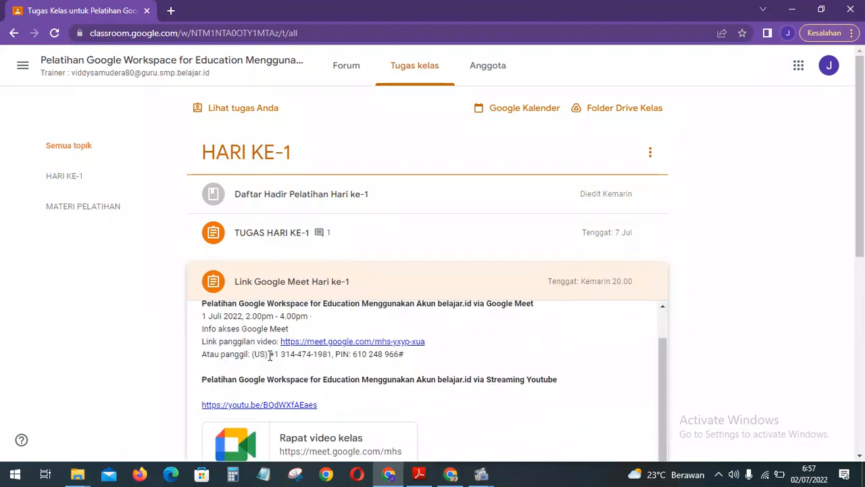
{"action": "scroll", "coordinate": [139, 326], "scroll_direction": "down", "scroll_amount": 3}
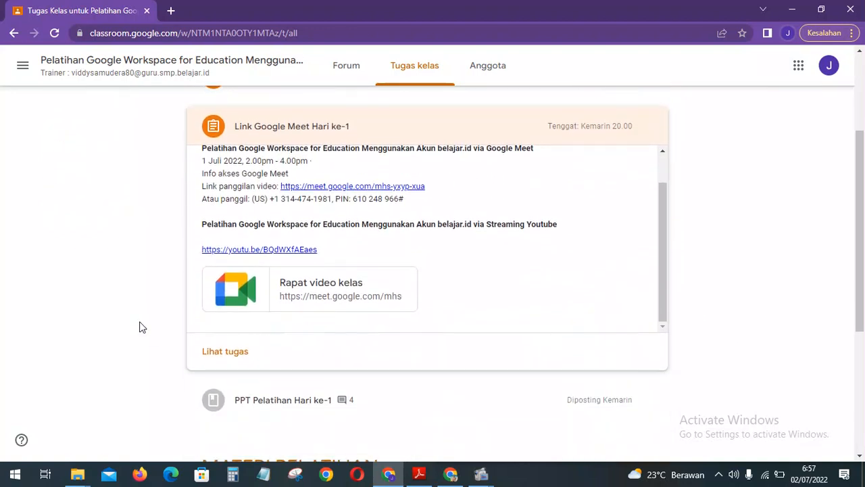
Mark the Link Google Meet Hari ke-1 assignment as done and return to the class stream.
{"action": "left_click", "coordinate": [213, 353]}
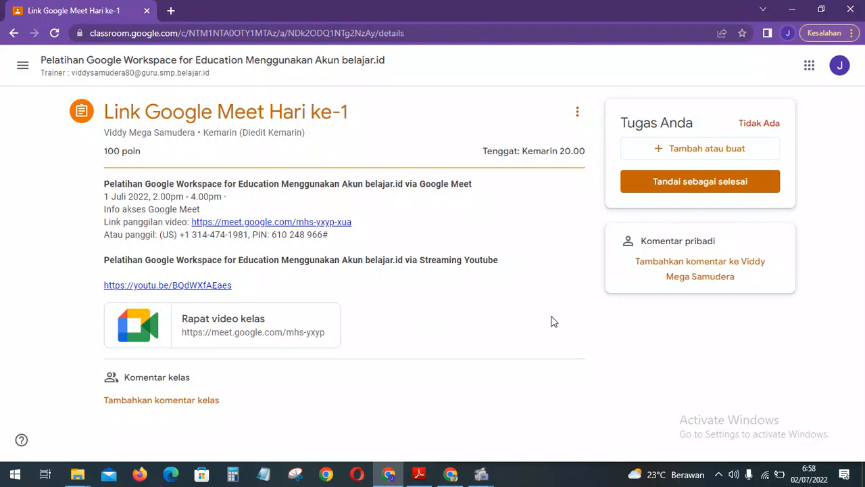
{"action": "left_click", "coordinate": [661, 182]}
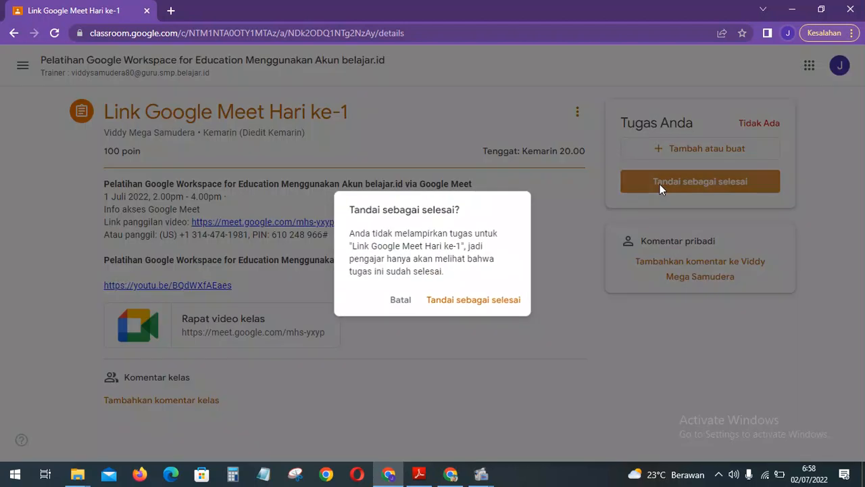
{"action": "left_click", "coordinate": [492, 304]}
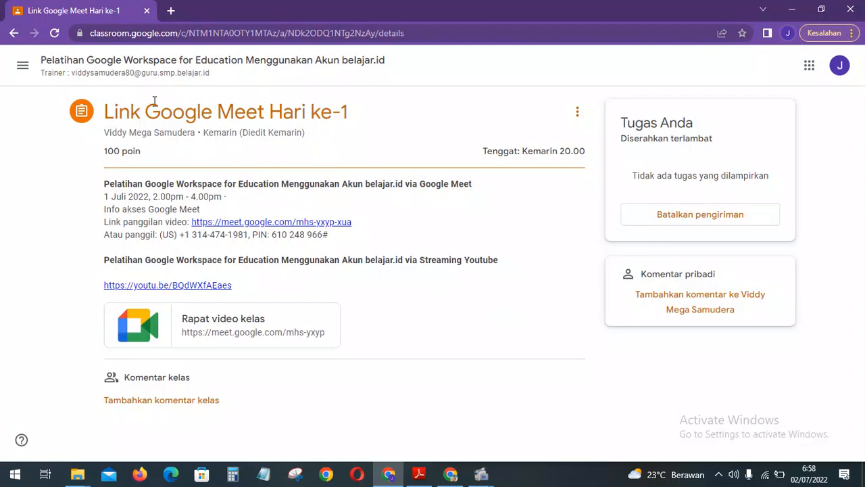
{"action": "left_click", "coordinate": [132, 74]}
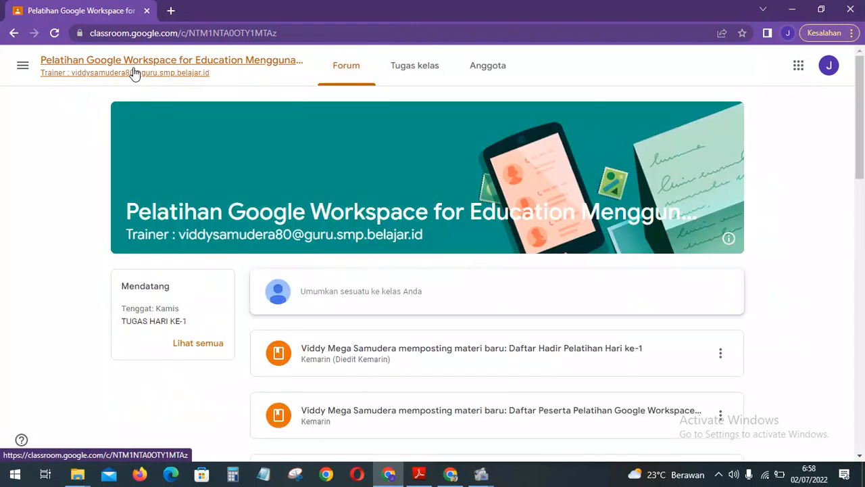
Open the TUGAS HARI KE-1 assignment page and its linked task guide presentation.
{"action": "left_click", "coordinate": [398, 69]}
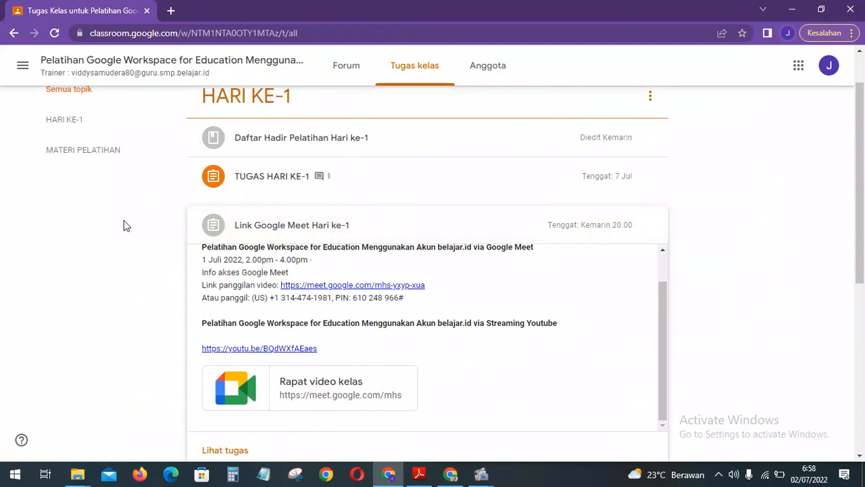
{"action": "left_click", "coordinate": [269, 213]}
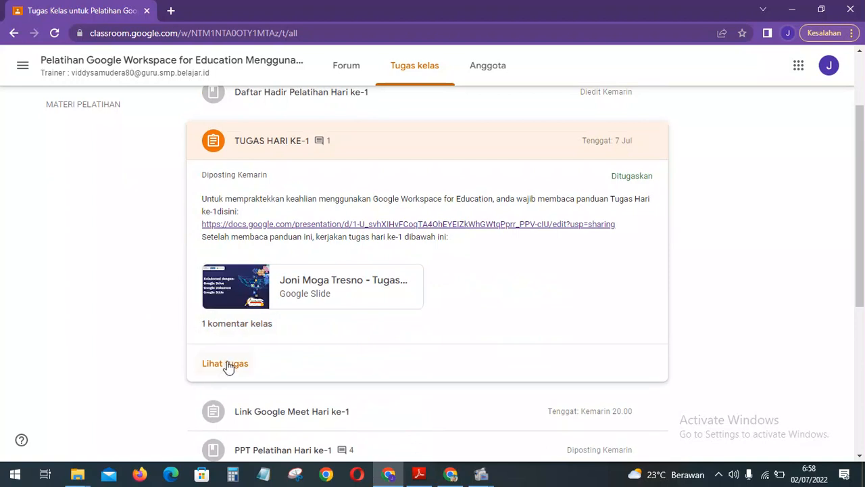
{"action": "left_click", "coordinate": [228, 366]}
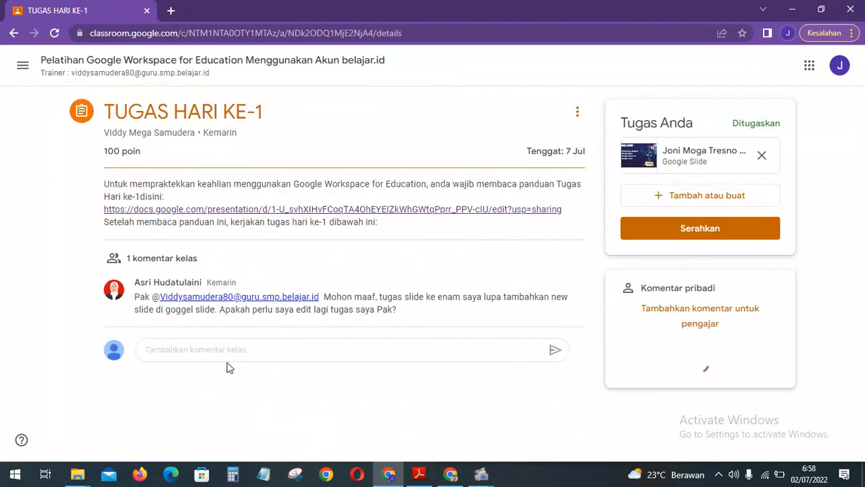
{"action": "left_click", "coordinate": [427, 215]}
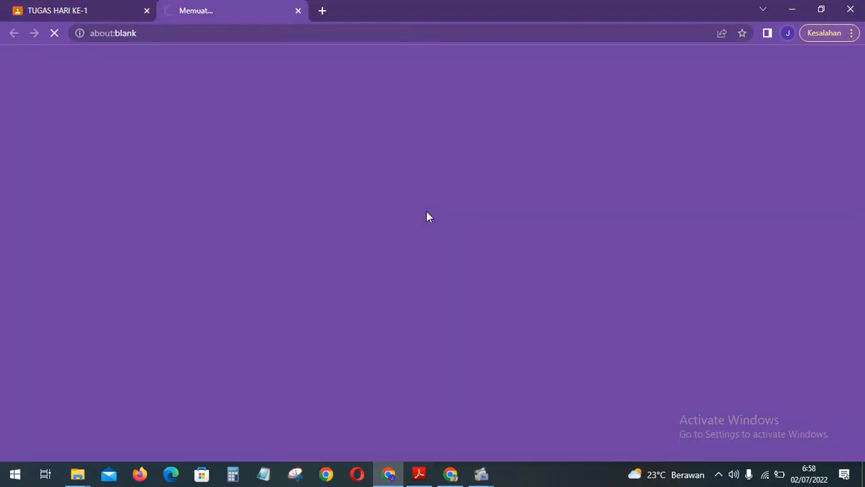
{"action": "left_click", "coordinate": [87, 10]}
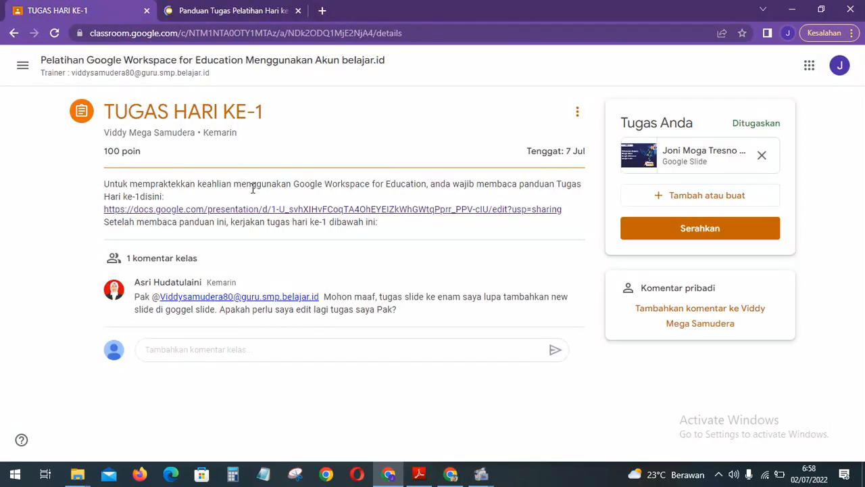
Open the attached task presentation and compare slide 2 of the guide and the task copy.
{"action": "left_click", "coordinate": [687, 159]}
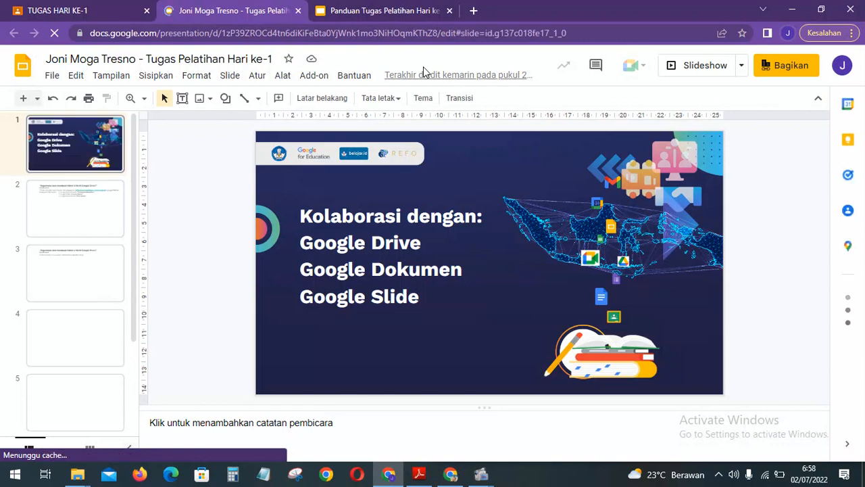
{"action": "left_click", "coordinate": [382, 8]}
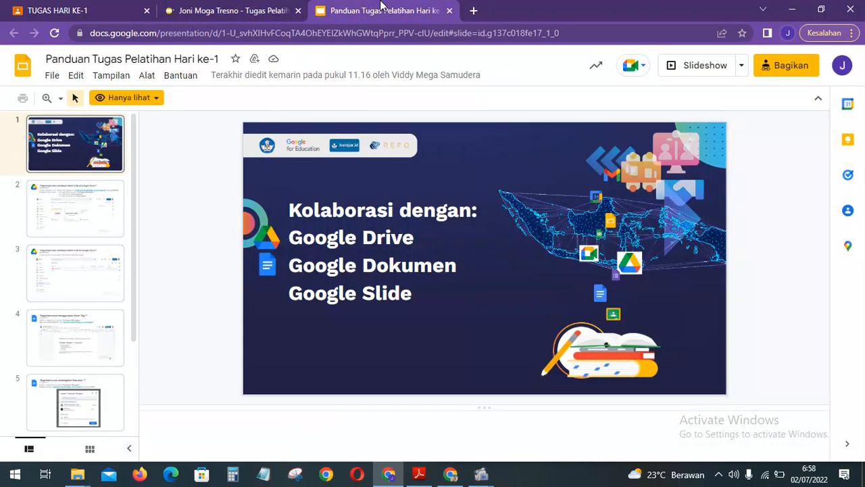
{"action": "left_click", "coordinate": [86, 209]}
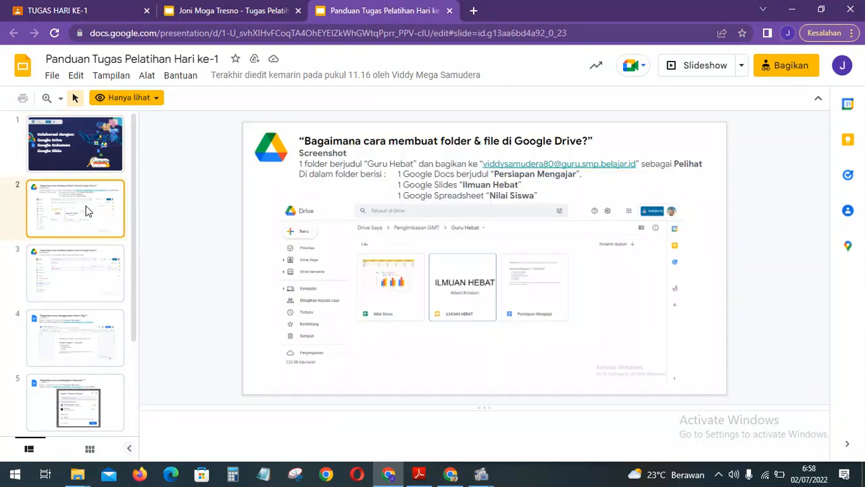
{"action": "left_click", "coordinate": [194, 10]}
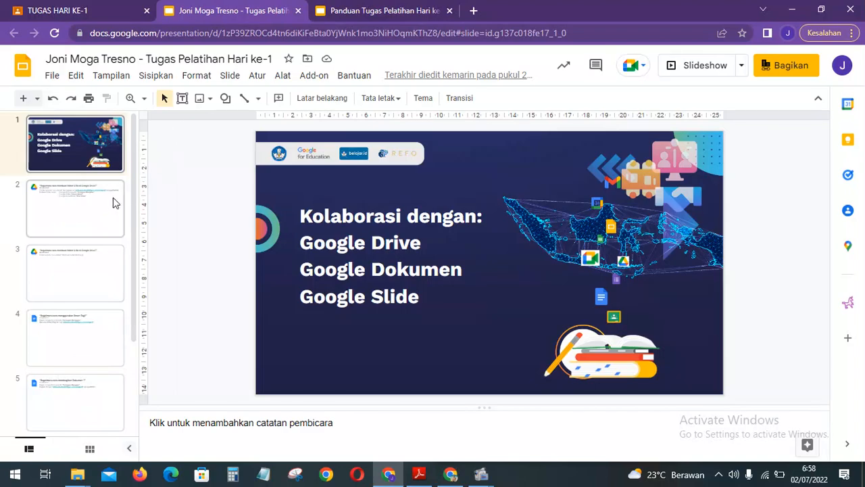
{"action": "left_click", "coordinate": [106, 205]}
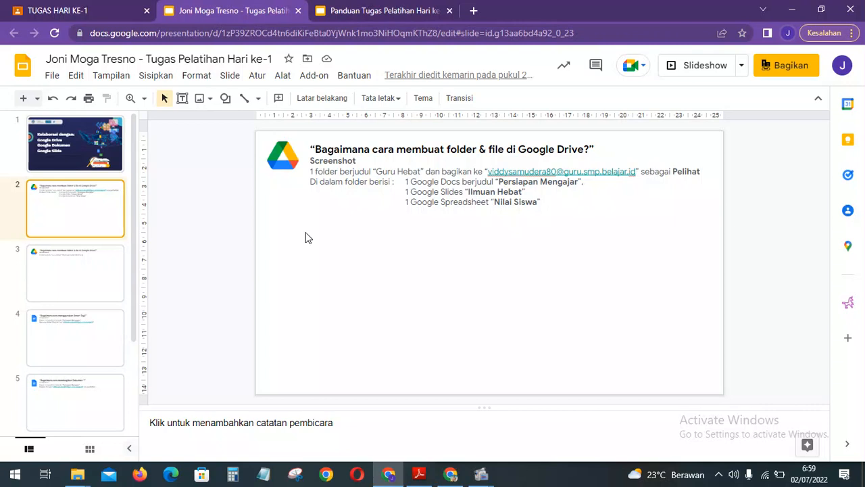
{"action": "left_click", "coordinate": [376, 8]}
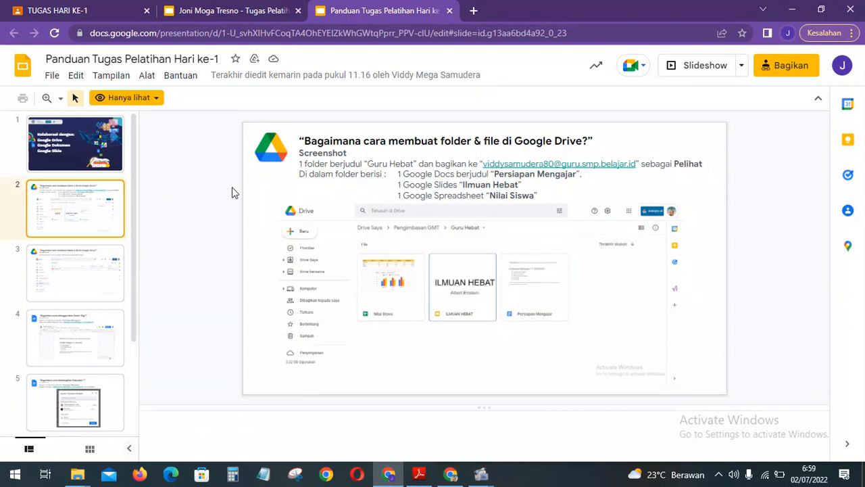
Open Google Drive's My Drive in a new browser tab via the apps launcher.
{"action": "left_click", "coordinate": [476, 12]}
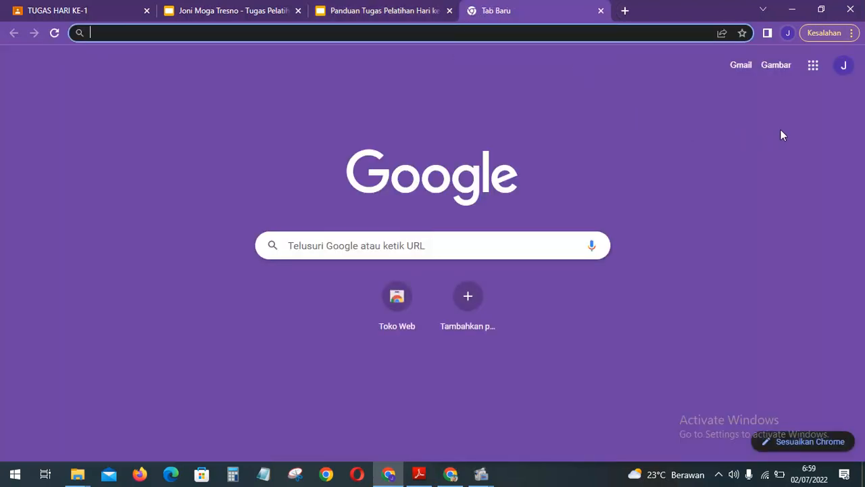
{"action": "left_click", "coordinate": [813, 67]}
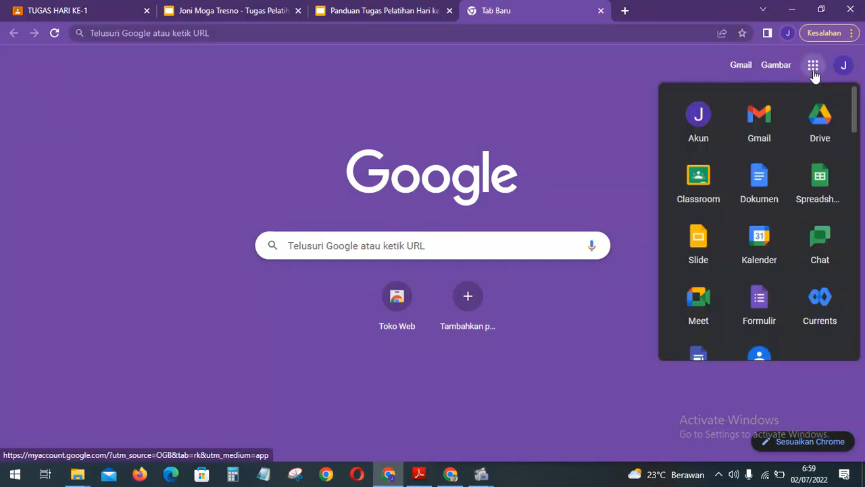
{"action": "left_click", "coordinate": [829, 119]}
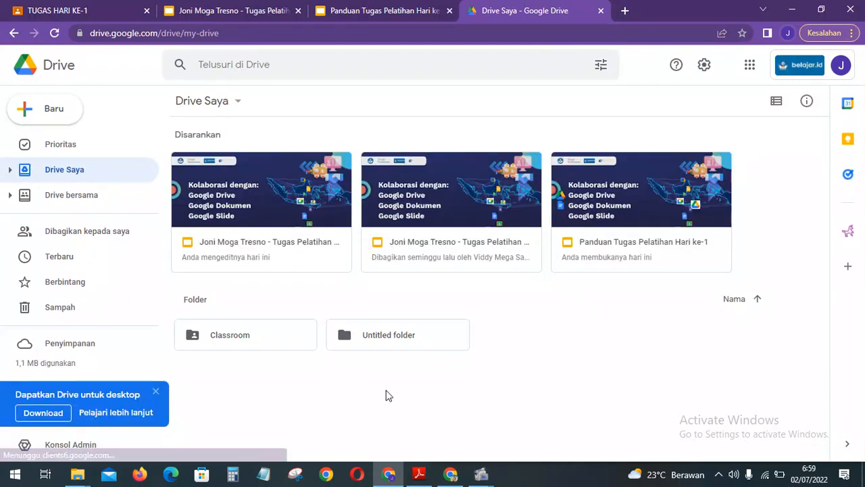
Create a new folder named GURU HEBAT in My Drive and open it.
{"action": "left_click", "coordinate": [154, 395]}
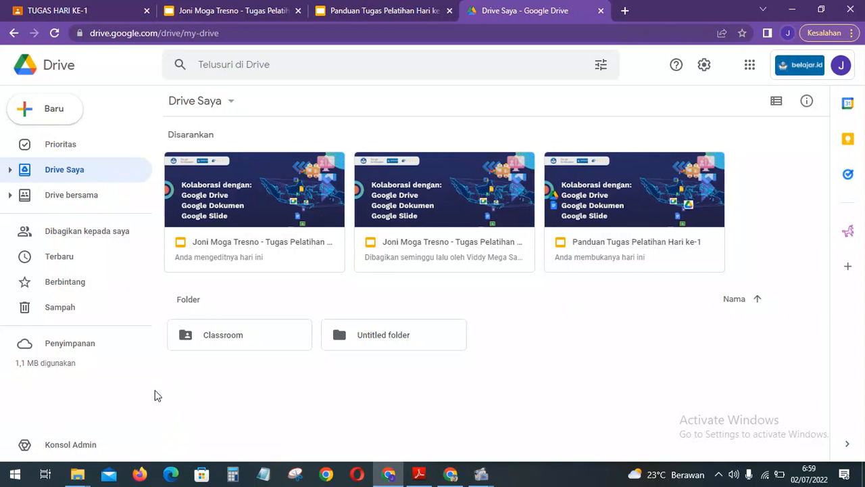
{"action": "left_click", "coordinate": [55, 111]}
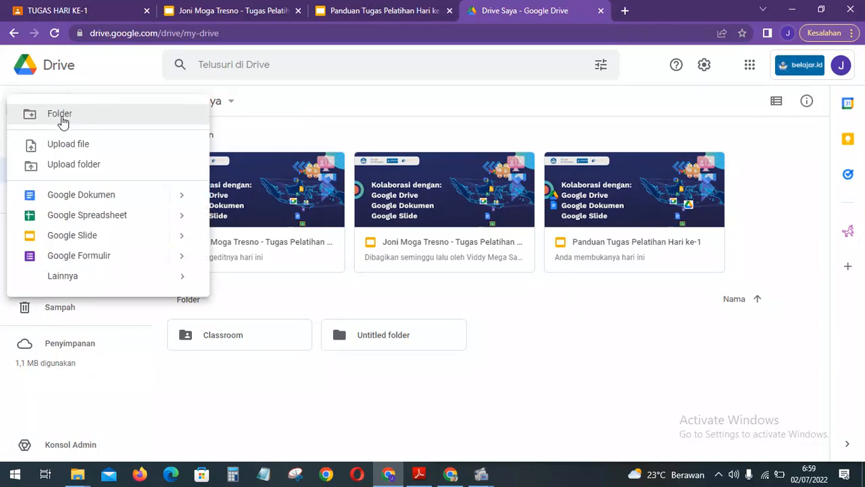
{"action": "left_click", "coordinate": [323, 394]}
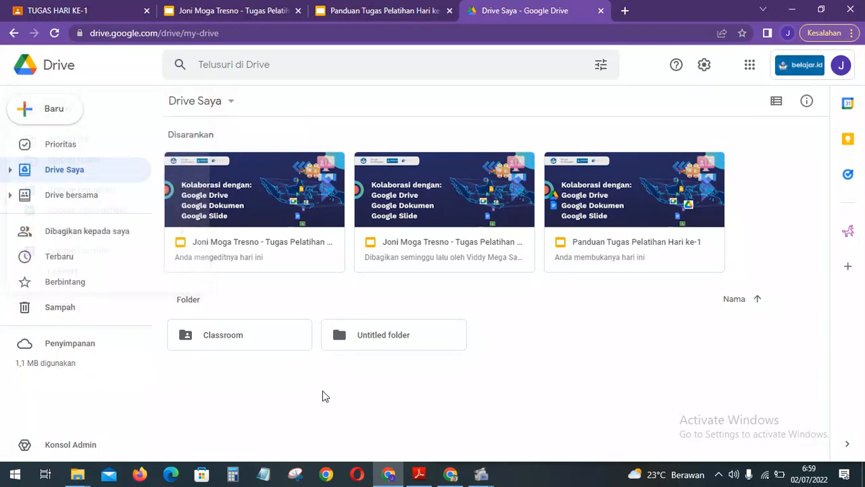
{"action": "right_click", "coordinate": [534, 347]}
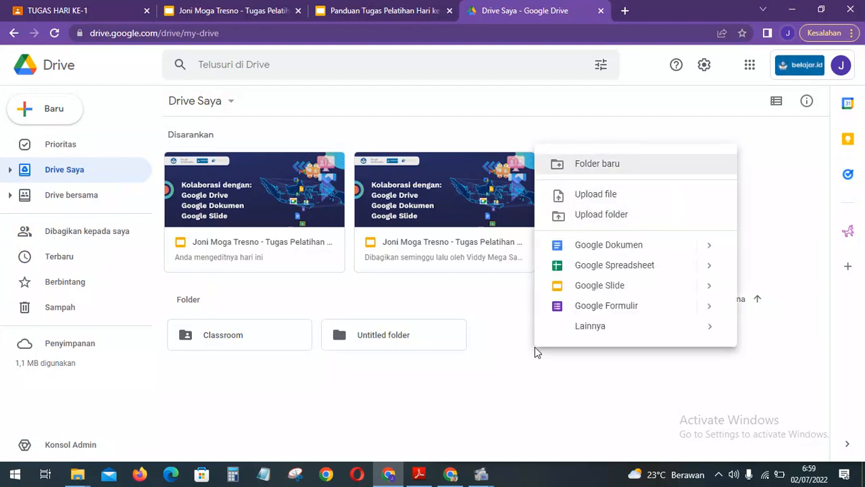
{"action": "left_click", "coordinate": [610, 168]}
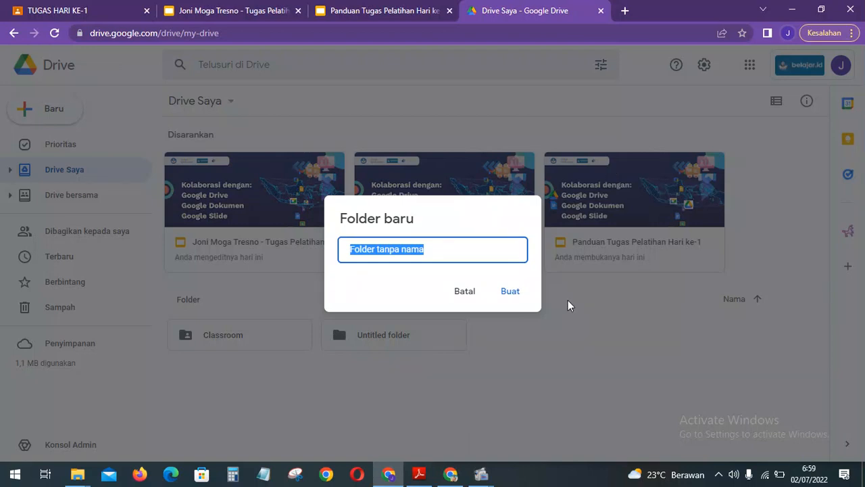
{"action": "type", "text": "GU"}
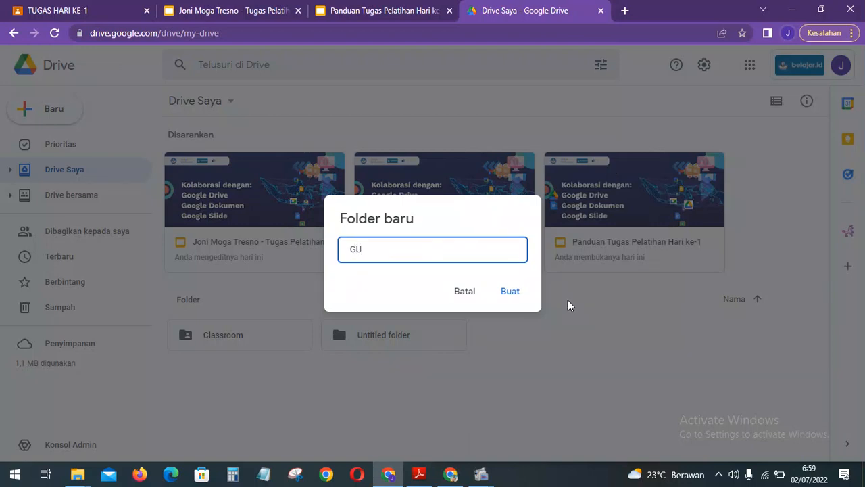
{"action": "type", "text": "RU HEBAT"}
{"action": "left_click", "coordinate": [510, 292]}
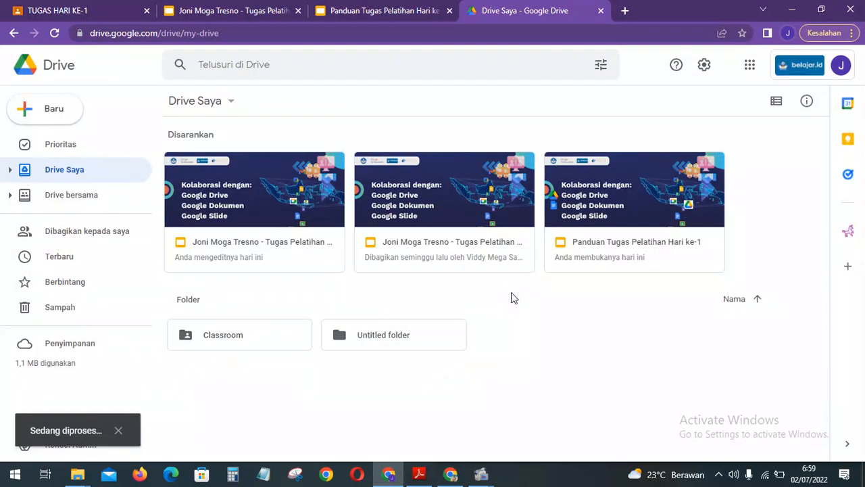
{"action": "double_click", "coordinate": [374, 338]}
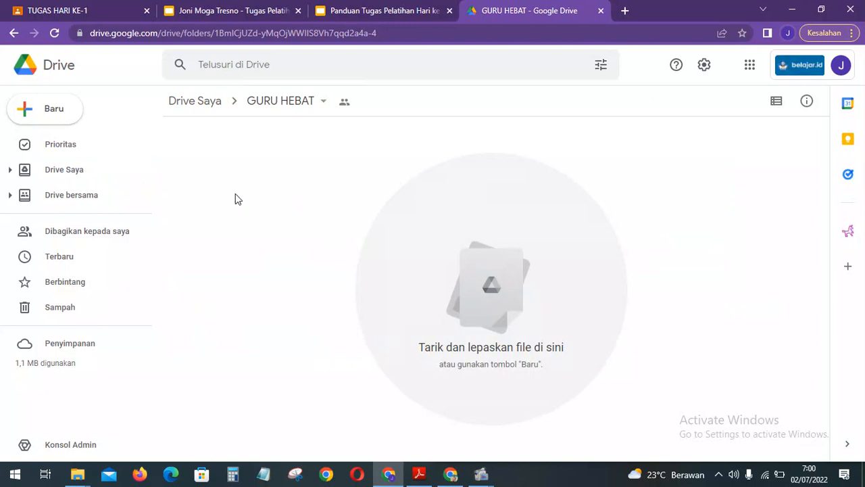
Create a blank Google Docs document (Dokumen kosong) inside the GURU HEBAT folder.
{"action": "left_click", "coordinate": [64, 118]}
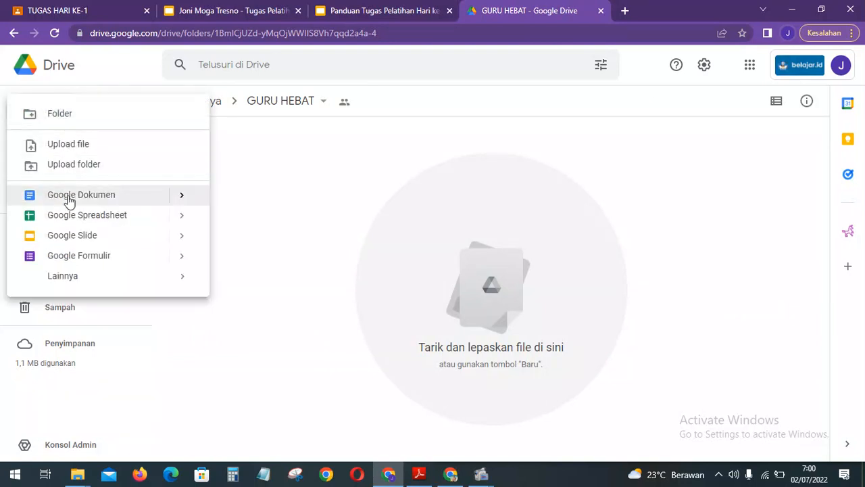
{"action": "left_click", "coordinate": [356, 236]}
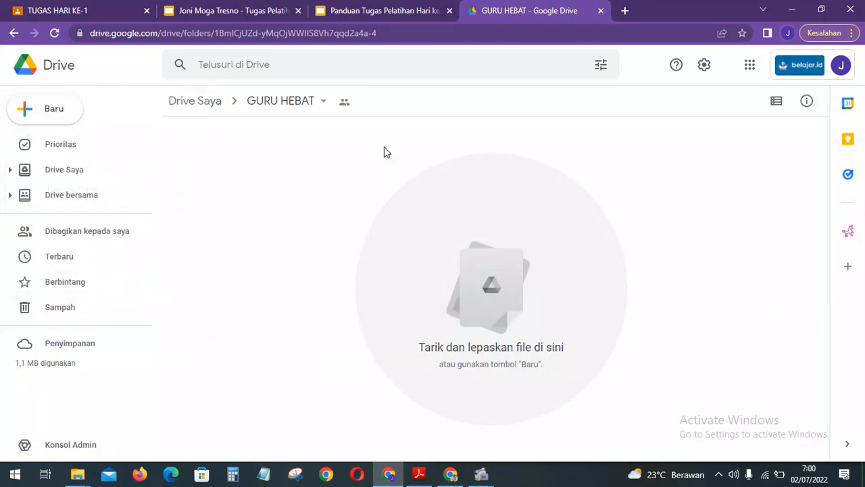
{"action": "right_click", "coordinate": [349, 232]}
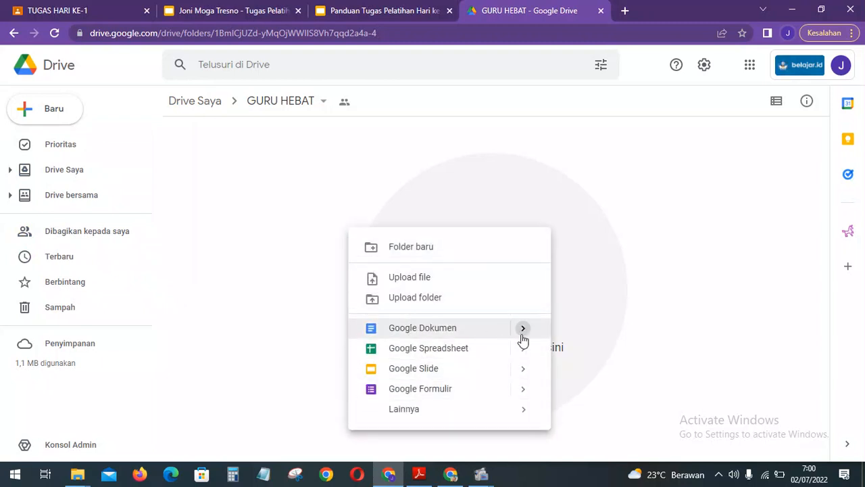
{"action": "mouse_move", "coordinate": [522, 336]}
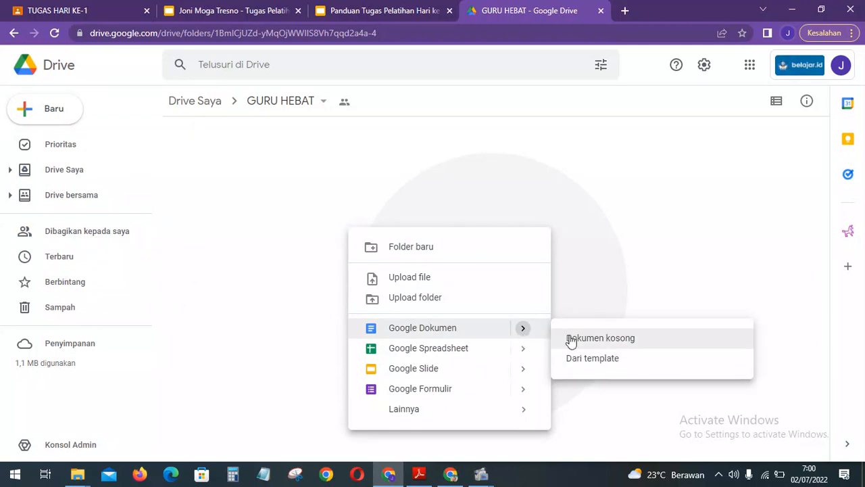
{"action": "left_click", "coordinate": [626, 339]}
{"action": "left_click", "coordinate": [541, 288]}
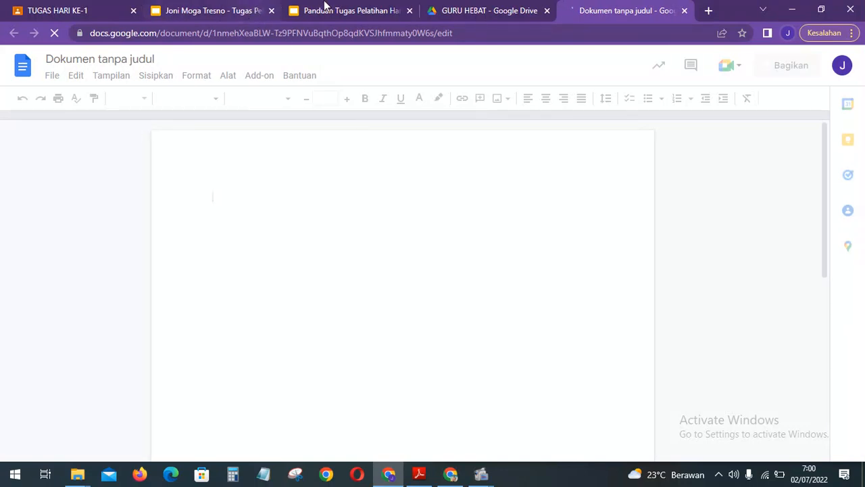
Title the new document PERSIAPAN MENGAJAR, as the task guide requires.
{"action": "left_click", "coordinate": [328, 10]}
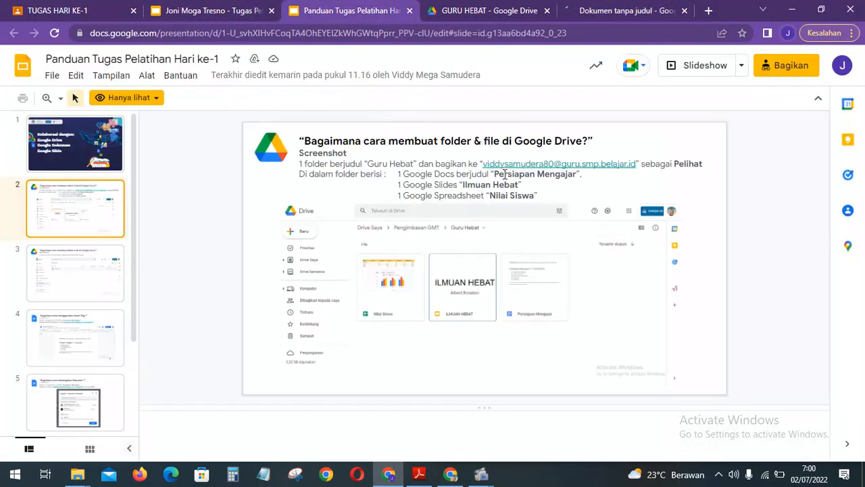
{"action": "left_click", "coordinate": [624, 10]}
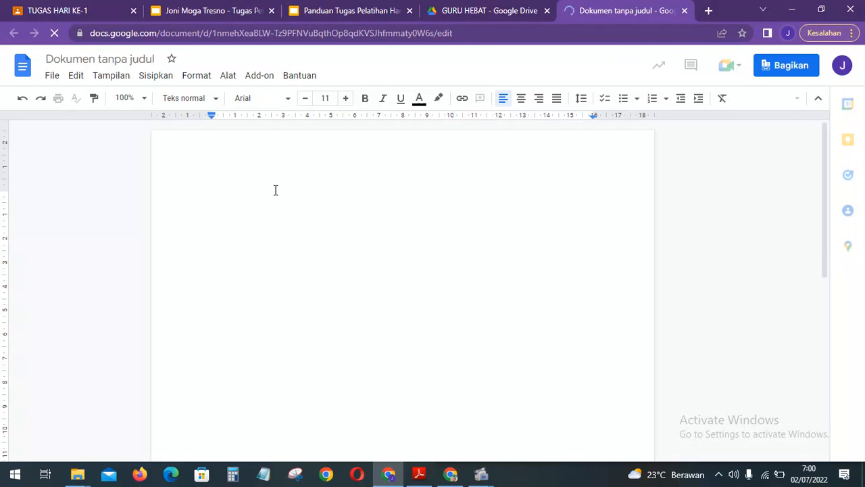
{"action": "left_click", "coordinate": [115, 61]}
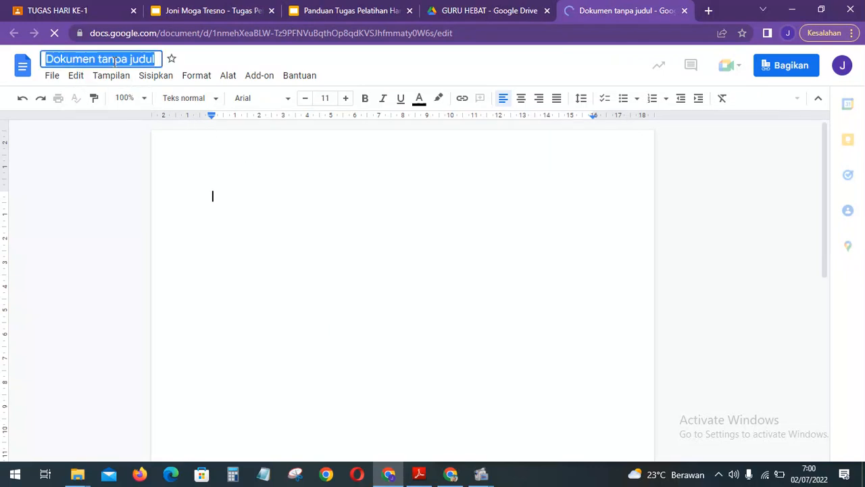
{"action": "type", "text": "P"}
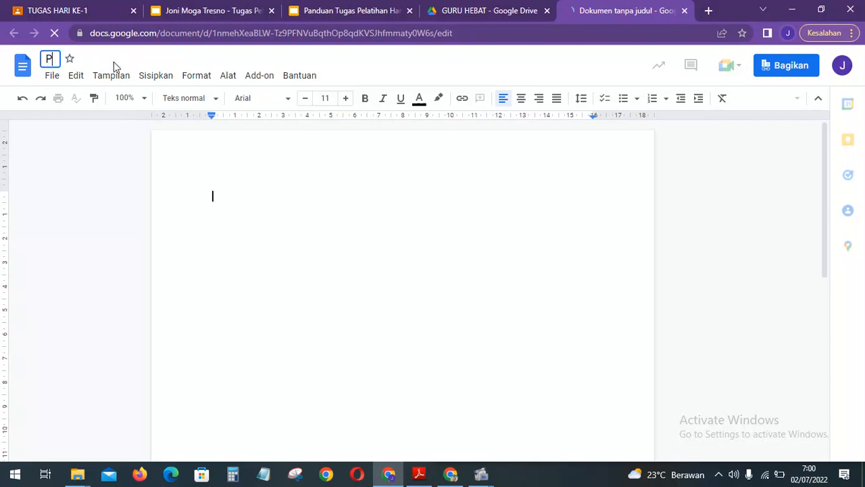
{"action": "type", "text": "ERS"}
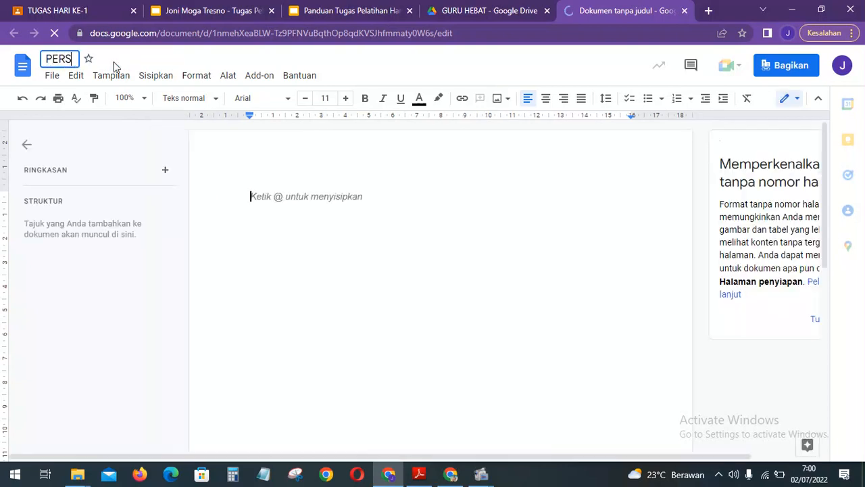
{"action": "type", "text": "IAPAN "}
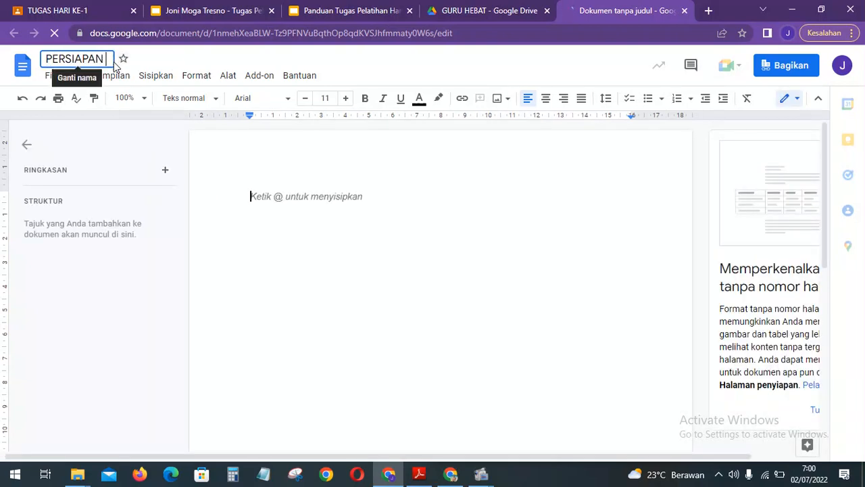
{"action": "type", "text": "MENGAJAR"}
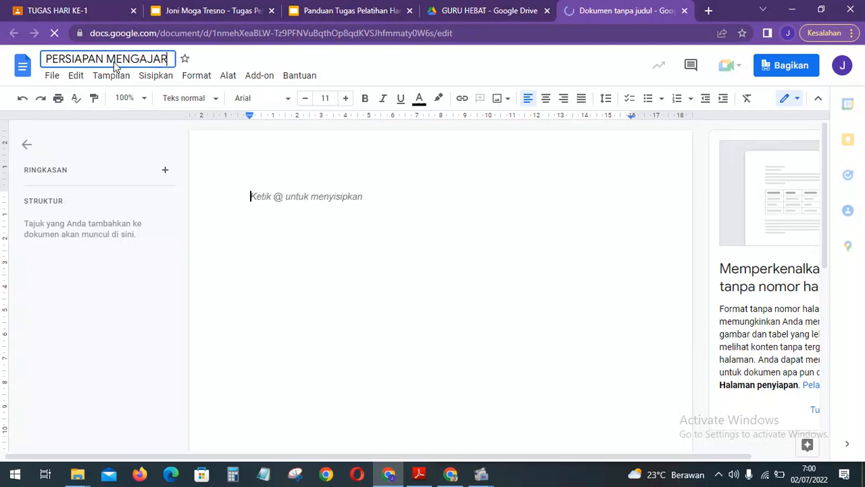
{"action": "left_click", "coordinate": [325, 158]}
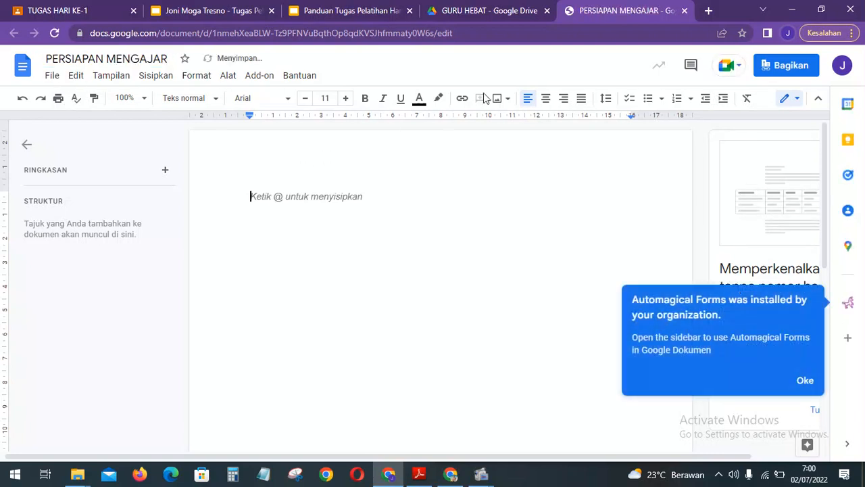
Confirm the GURU HEBAT folder lists PERSIAPAN MENGAJAR, then close the document.
{"action": "left_click", "coordinate": [504, 8]}
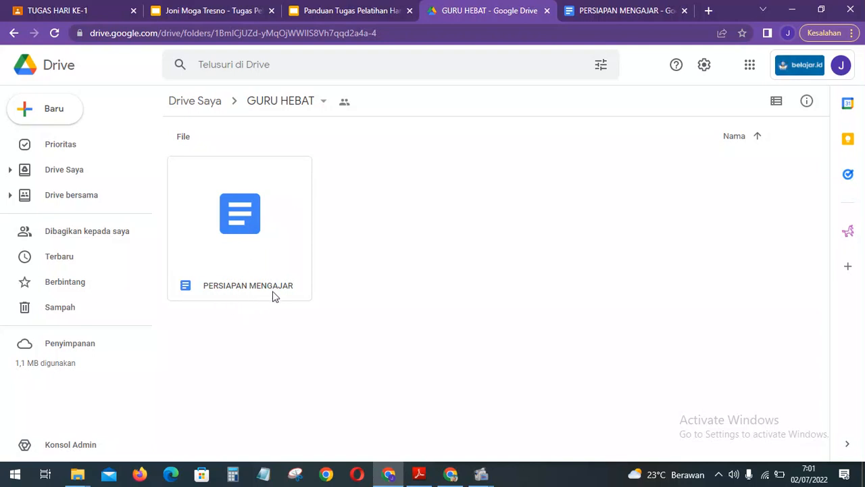
{"action": "left_click", "coordinate": [622, 8]}
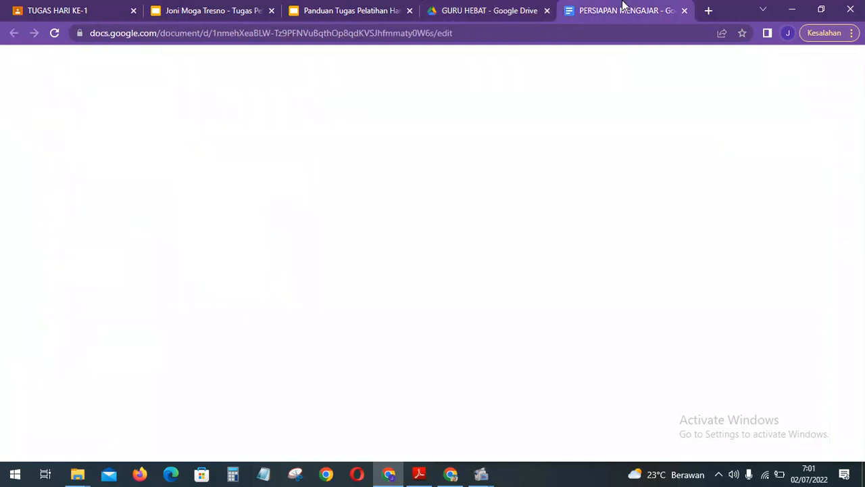
{"action": "left_click", "coordinate": [527, 9]}
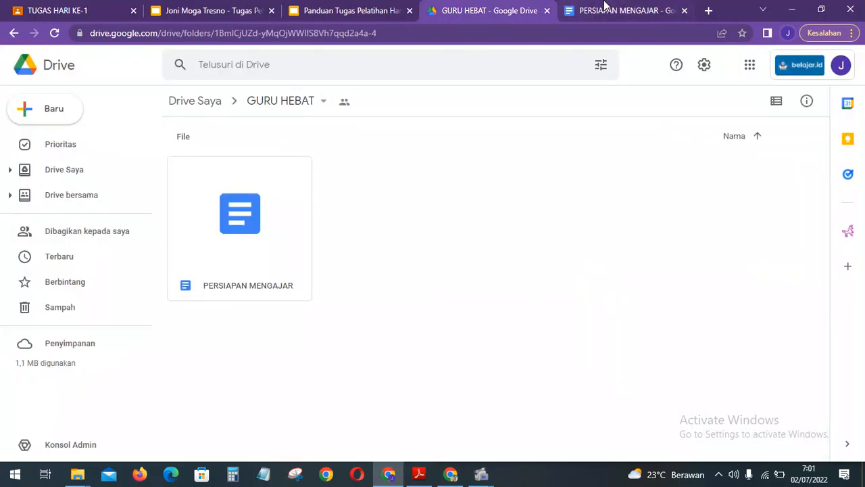
{"action": "left_click", "coordinate": [605, 7]}
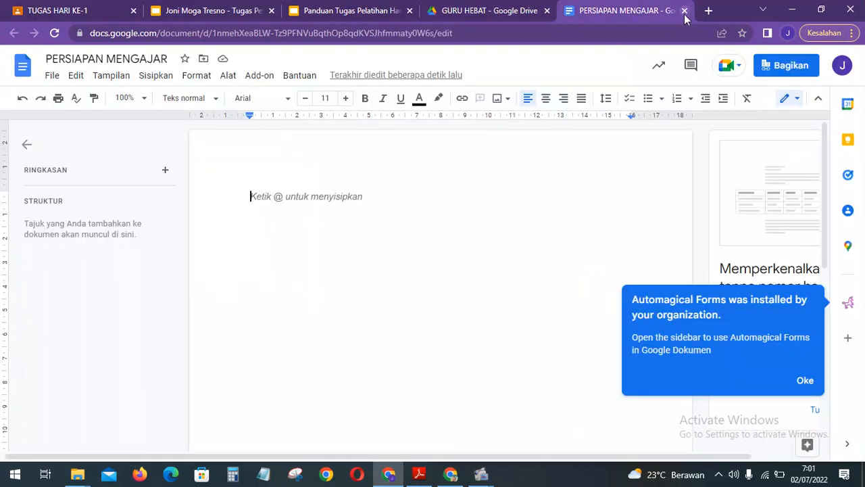
{"action": "left_click", "coordinate": [684, 11]}
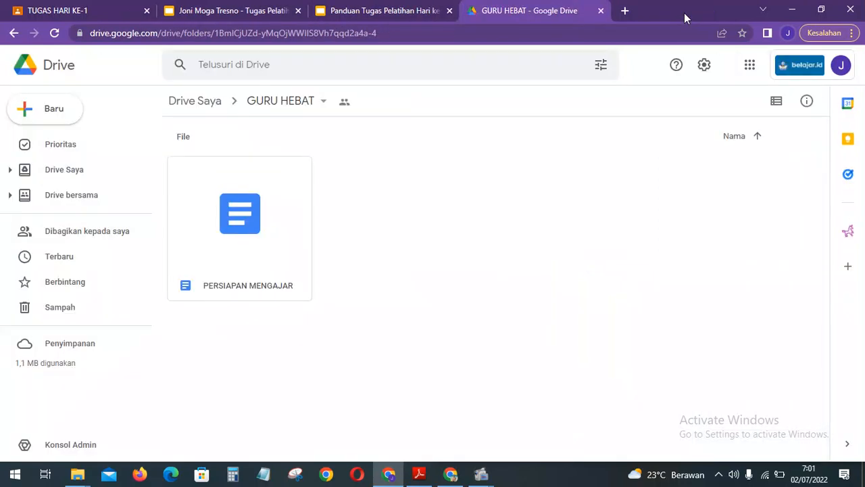
Create a blank presentation (Presentasi kosong) in the GURU HEBAT folder, then view the task guide.
{"action": "right_click", "coordinate": [417, 192]}
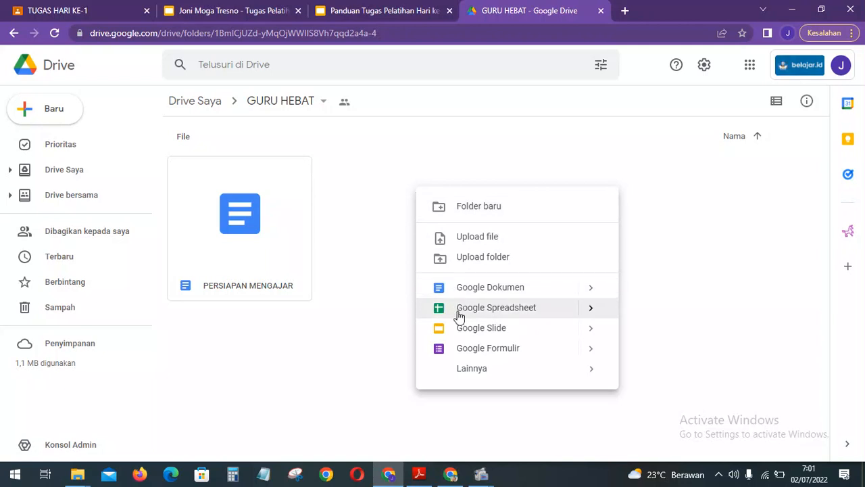
{"action": "mouse_move", "coordinate": [580, 334]}
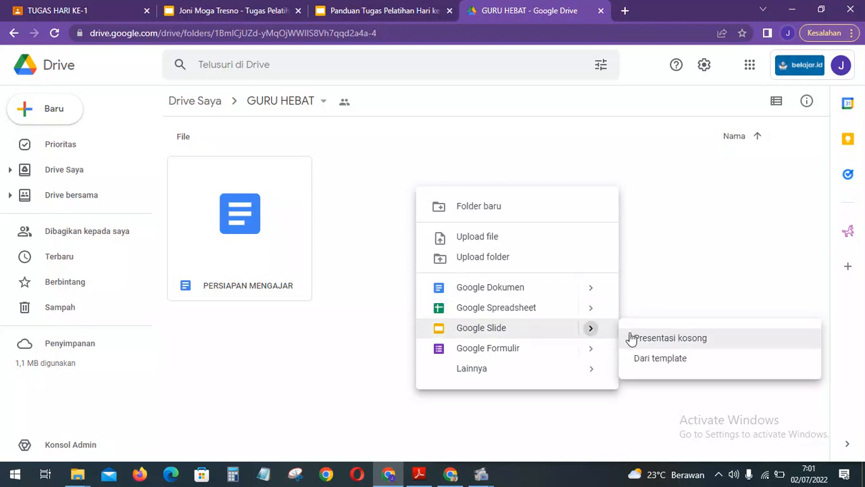
{"action": "left_click", "coordinate": [661, 339]}
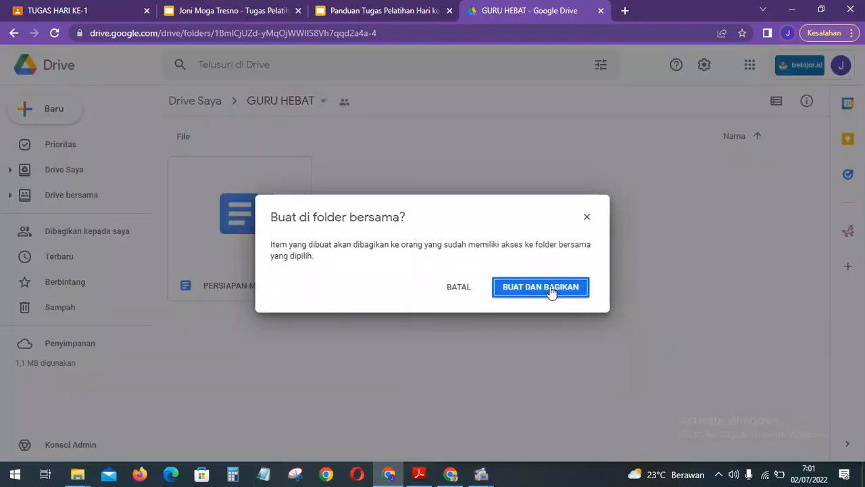
{"action": "left_click", "coordinate": [552, 291]}
{"action": "left_click", "coordinate": [385, 9]}
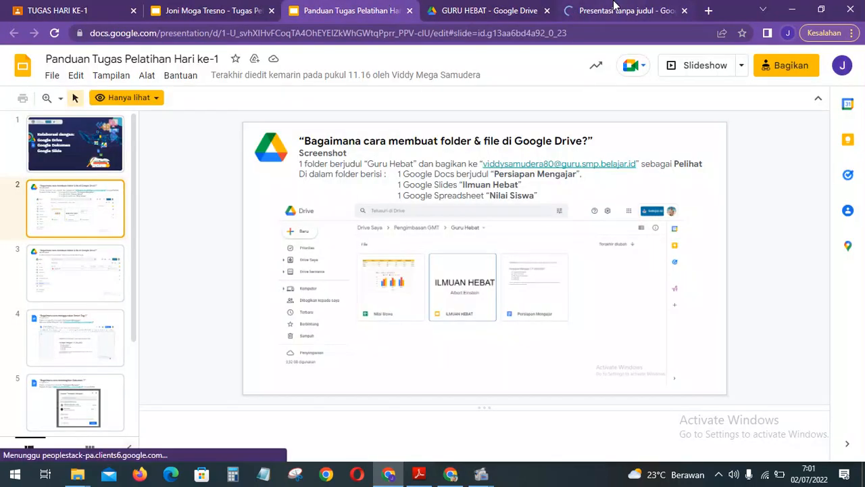
Rename the new untitled presentation to 'ILMUAN HEBAT'.
{"action": "left_click", "coordinate": [614, 8]}
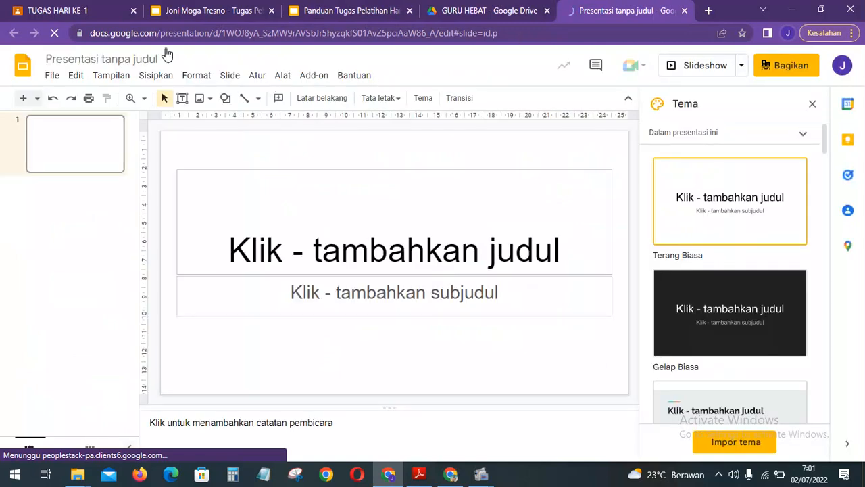
{"action": "left_click", "coordinate": [124, 56]}
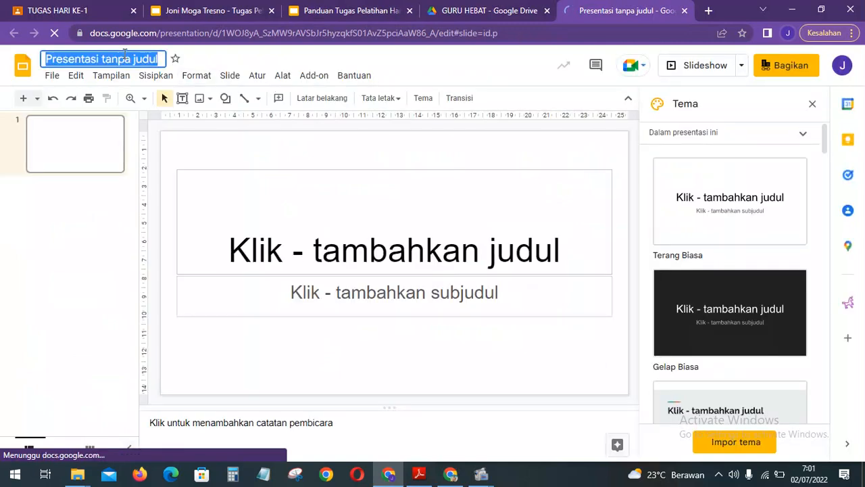
{"action": "type", "text": "ILMUAN"}
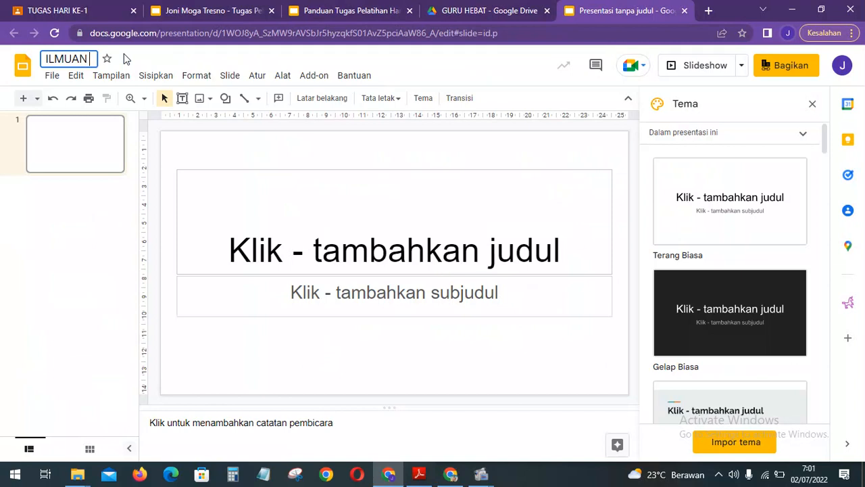
{"action": "type", "text": " HEBAT"}
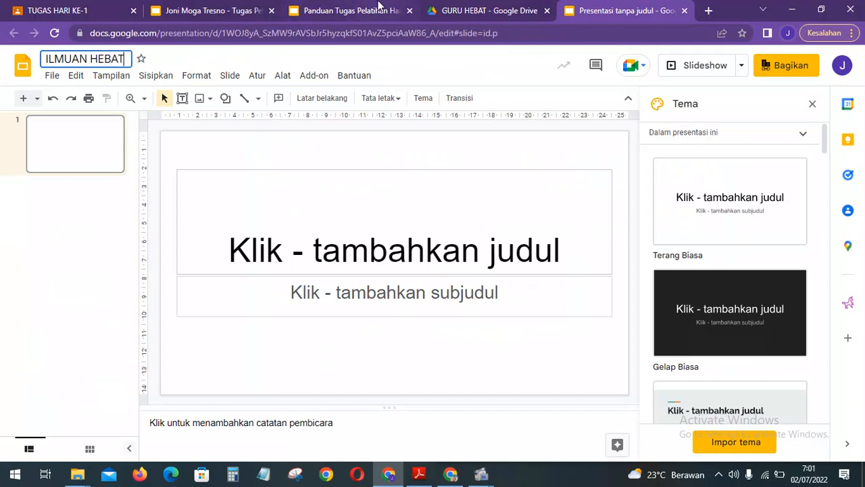
{"action": "left_click", "coordinate": [489, 10]}
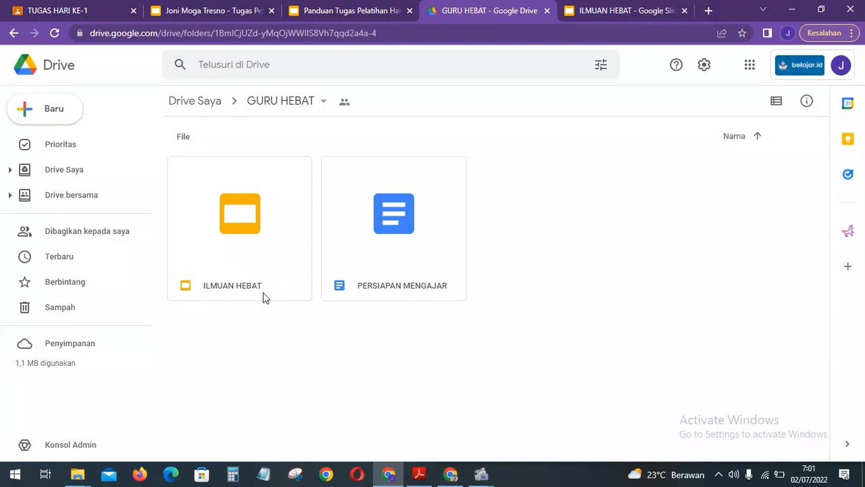
Check that ILMUAN HEBAT appears in the GURU HEBAT folder, then close the presentation.
{"action": "left_click", "coordinate": [608, 11]}
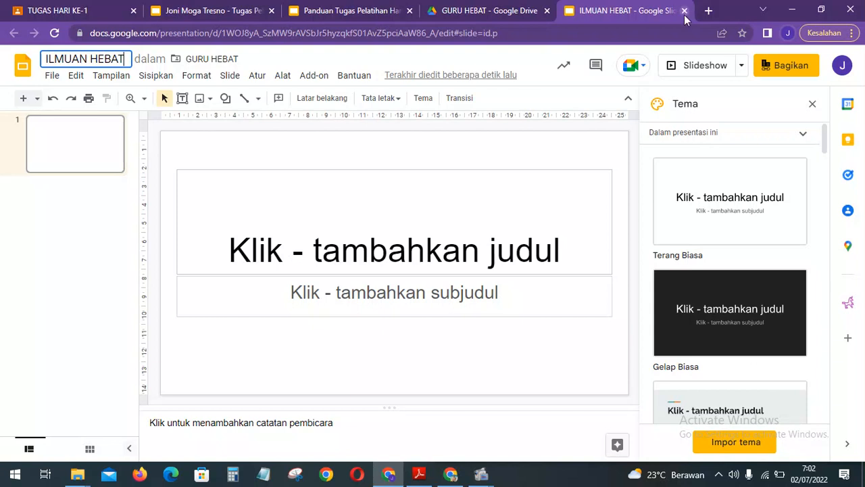
{"action": "left_click", "coordinate": [527, 6]}
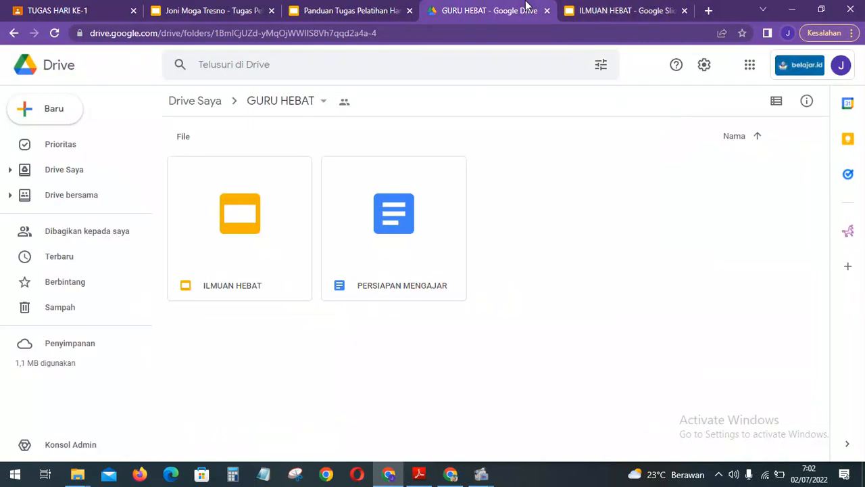
{"action": "left_click", "coordinate": [637, 9]}
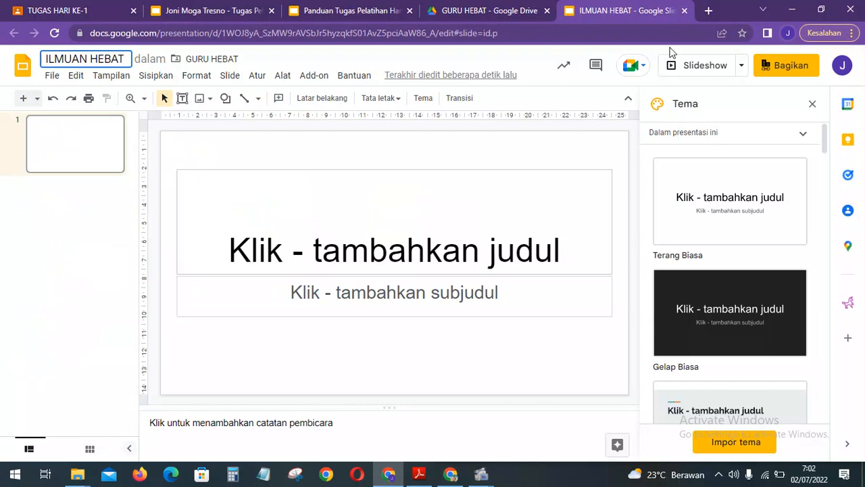
{"action": "left_click", "coordinate": [685, 11]}
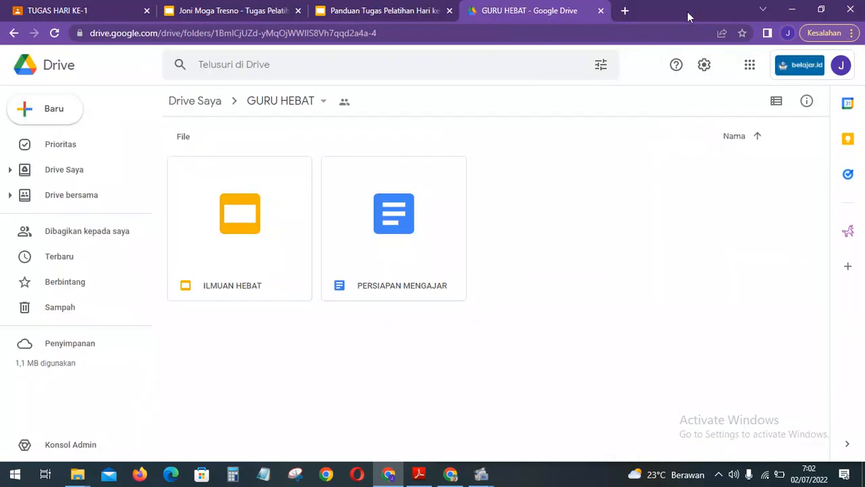
Create a blank Google spreadsheet inside the GURU HEBAT folder and bring up the new Untitled spreadsheet.
{"action": "right_click", "coordinate": [565, 245]}
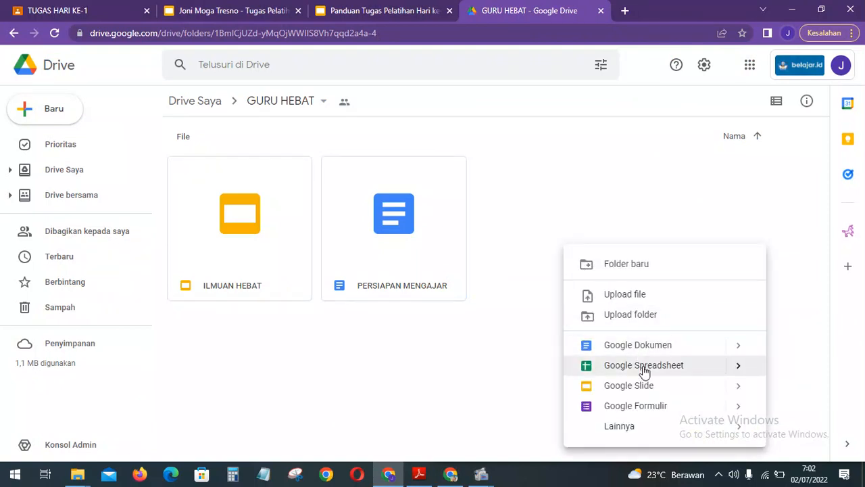
{"action": "mouse_move", "coordinate": [739, 366]}
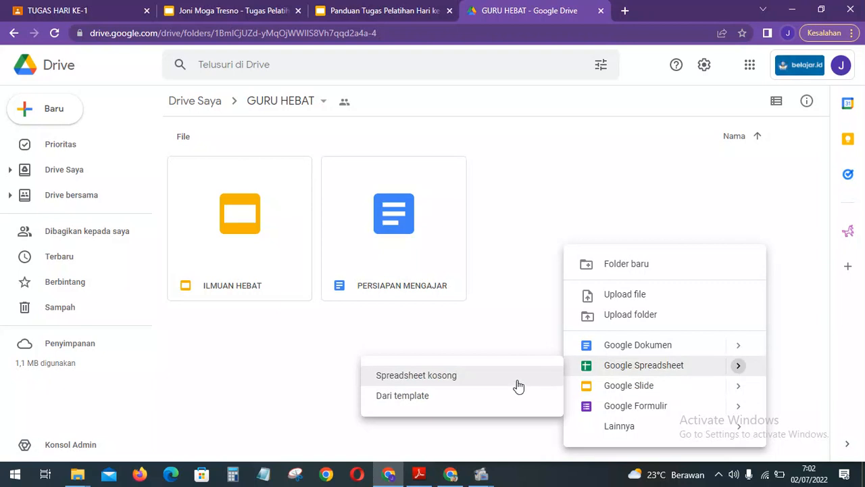
{"action": "left_click", "coordinate": [519, 380]}
{"action": "left_click", "coordinate": [528, 294]}
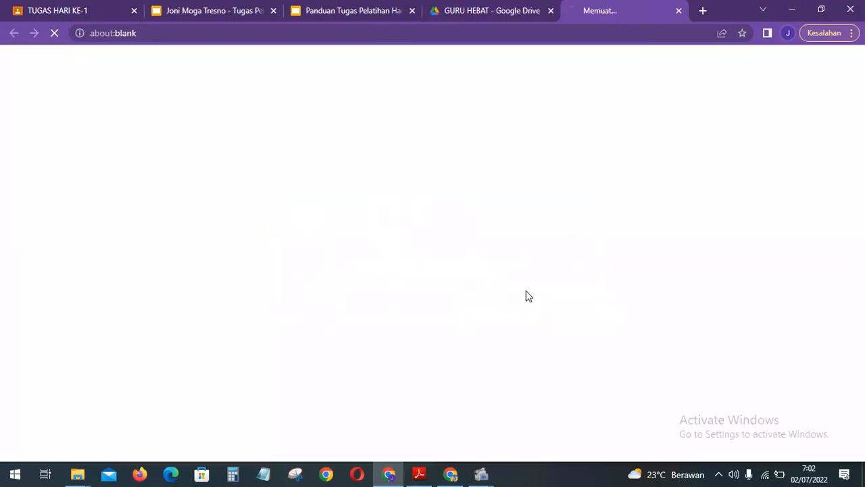
{"action": "left_click", "coordinate": [360, 12]}
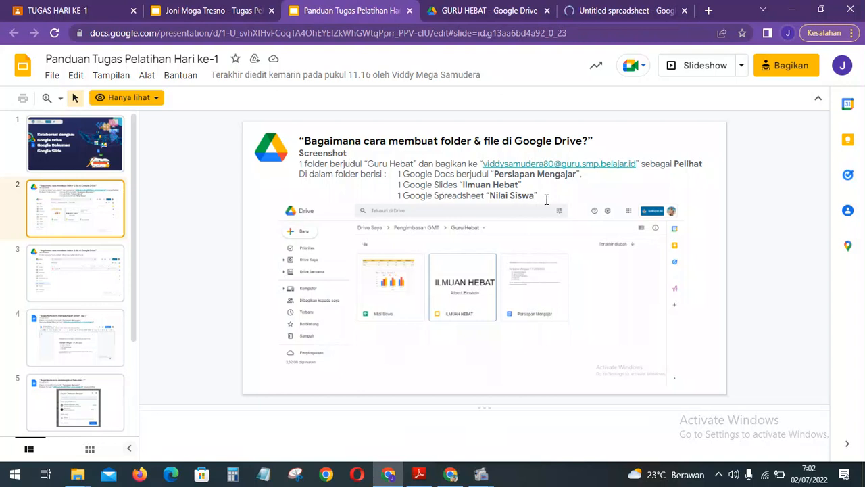
{"action": "left_click", "coordinate": [604, 6]}
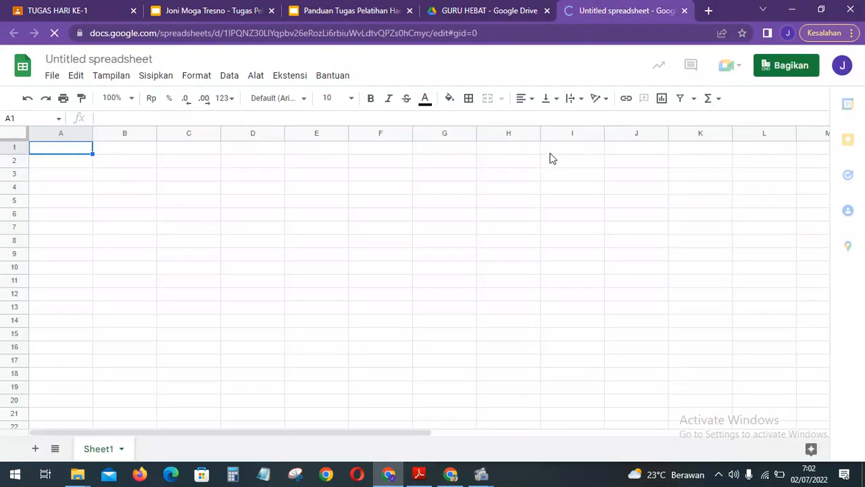
Retitle the untitled spreadsheet 'NILAI SISWA', fixing a typo, and return to cell A1.
{"action": "left_click", "coordinate": [101, 59]}
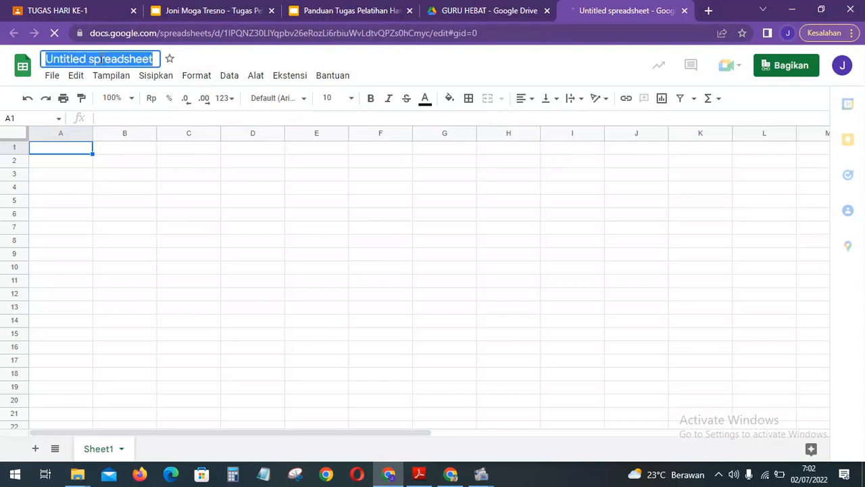
{"action": "type", "text": "NI"}
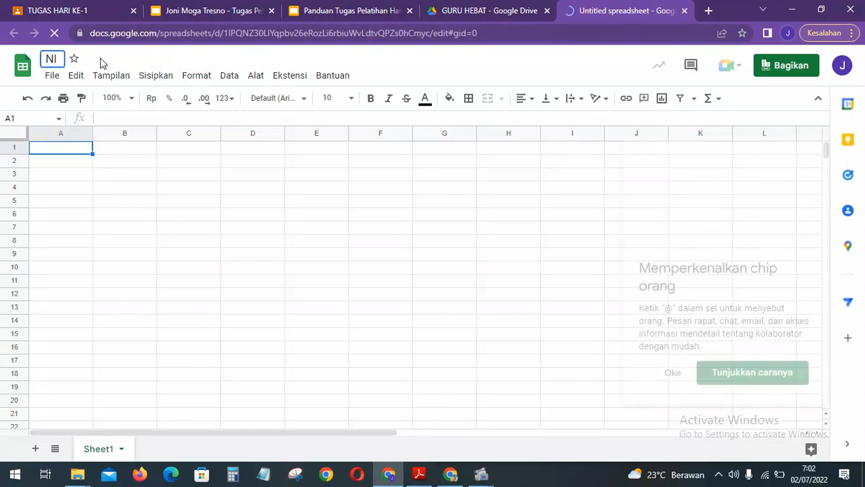
{"action": "key", "text": "Return"}
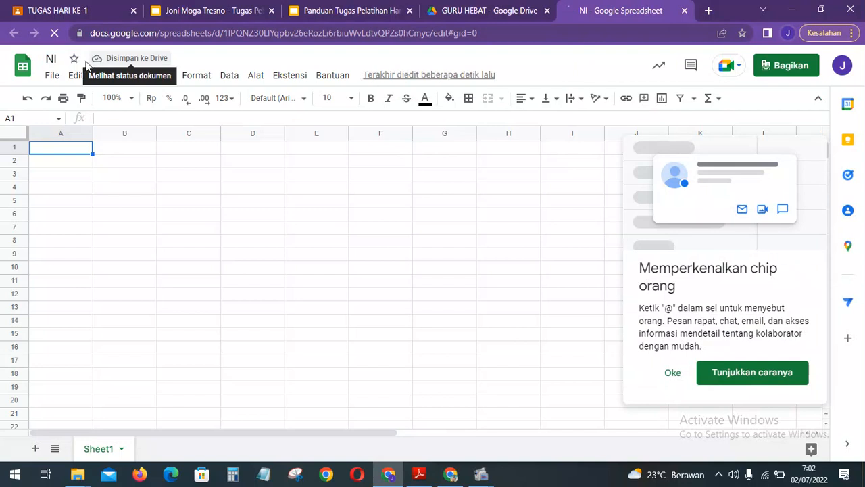
{"action": "left_click", "coordinate": [50, 60]}
{"action": "type", "text": "NIAI"}
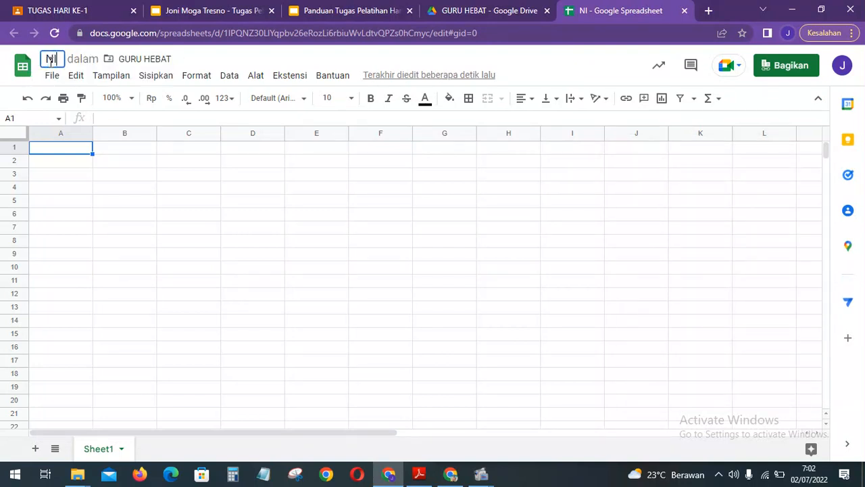
{"action": "key", "text": "BackSpace"}
{"action": "key", "text": "BackSpace"}
{"action": "type", "text": "LAI SISWA"}
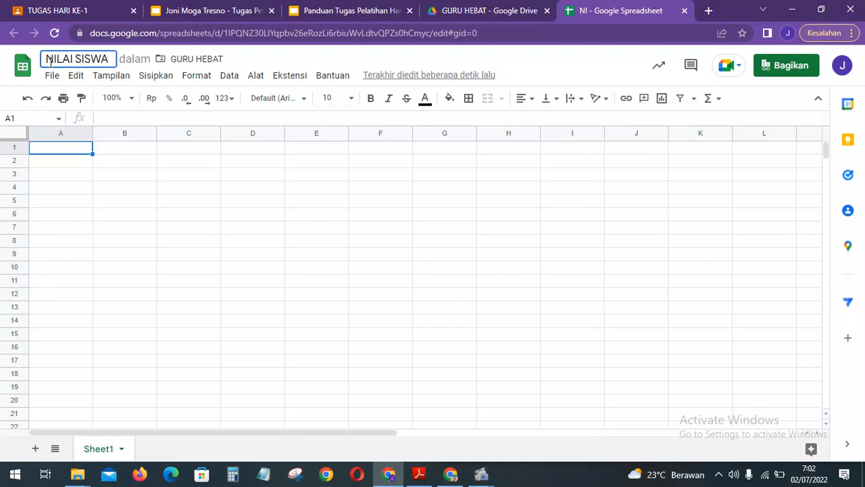
{"action": "left_click", "coordinate": [164, 174]}
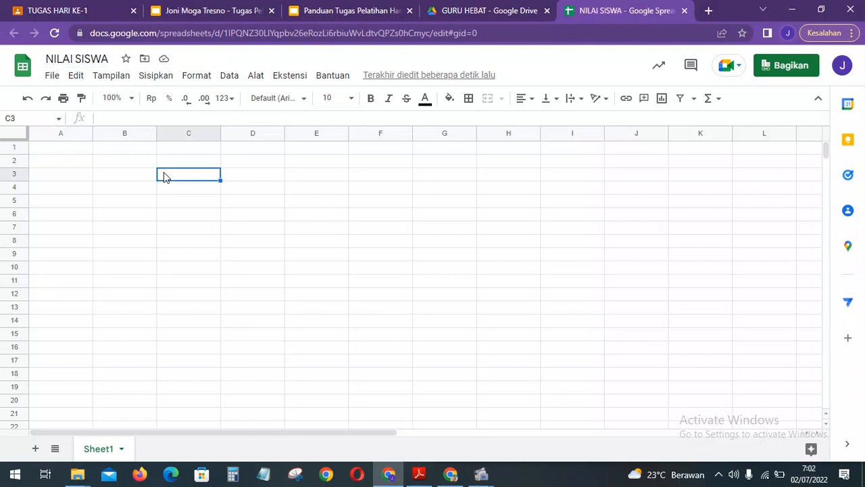
{"action": "left_click", "coordinate": [71, 148]}
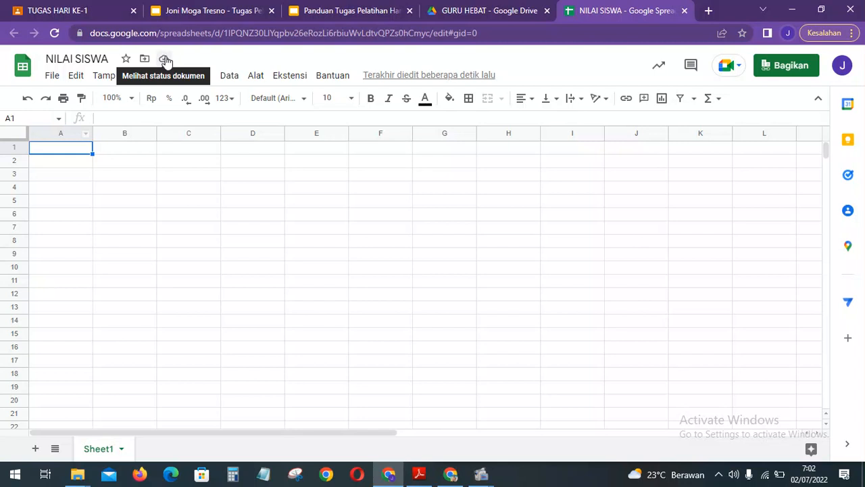
Confirm NILAI SISWA now appears in the GURU HEBAT Drive folder beside the other files.
{"action": "left_click", "coordinate": [476, 10]}
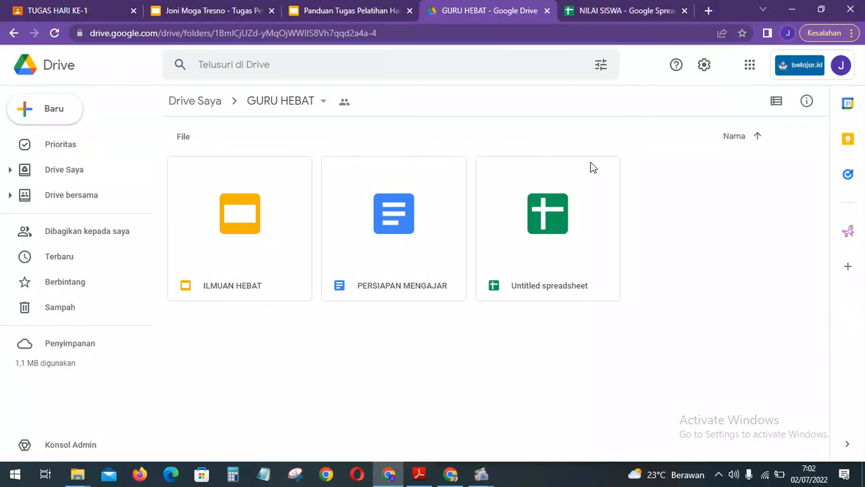
{"action": "left_click", "coordinate": [603, 8]}
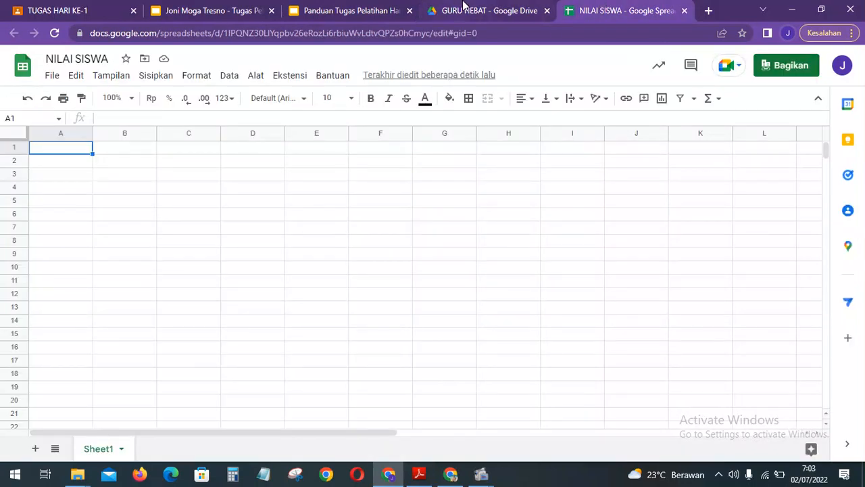
{"action": "left_click", "coordinate": [466, 6]}
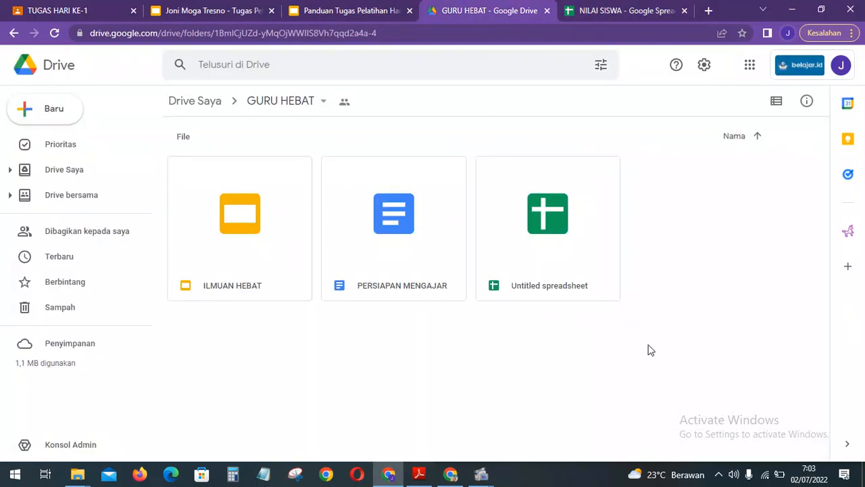
{"action": "left_click", "coordinate": [638, 8]}
{"action": "left_click", "coordinate": [328, 251]}
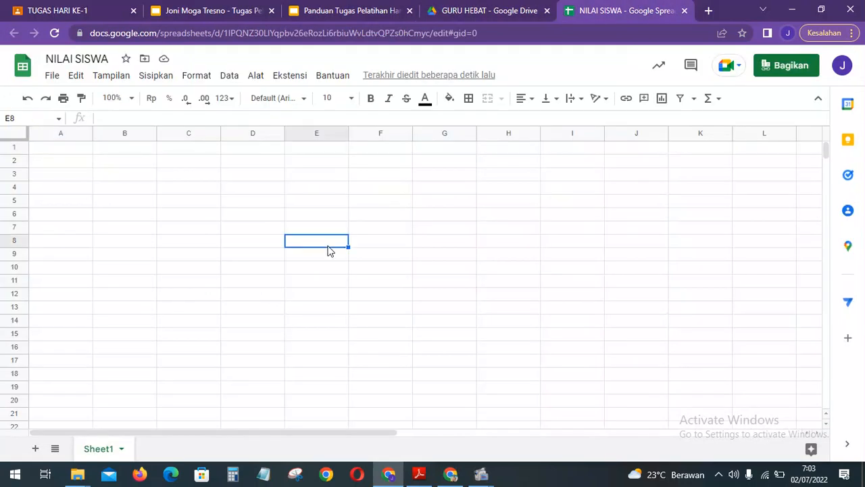
{"action": "left_click", "coordinate": [440, 7]}
{"action": "left_click", "coordinate": [555, 263]}
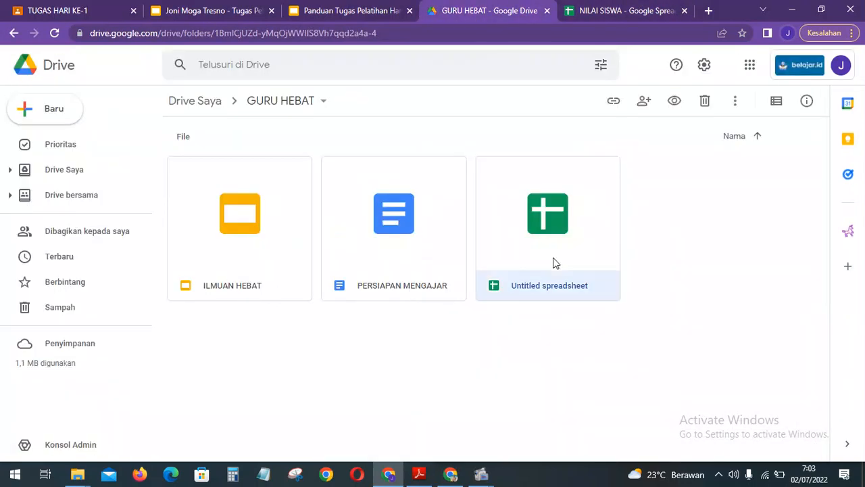
{"action": "left_click", "coordinate": [674, 266]}
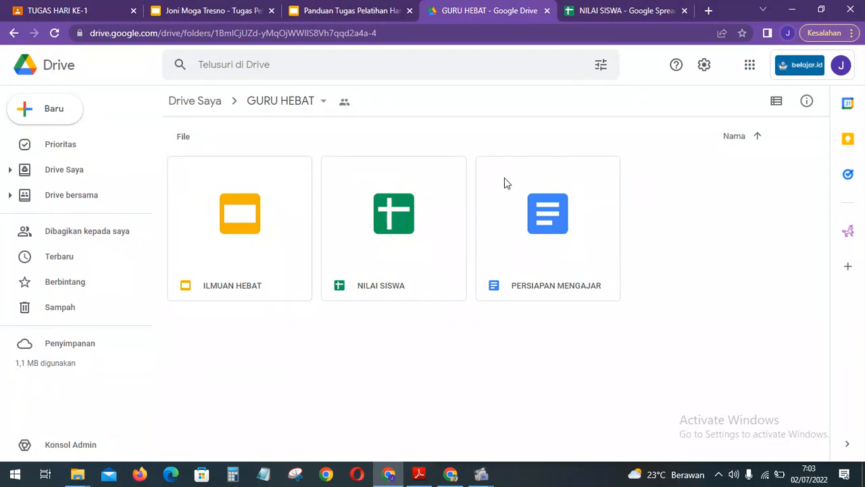
Close the NILAI SISWA spreadsheet and bring up the task guide presentation.
{"action": "left_click", "coordinate": [642, 8]}
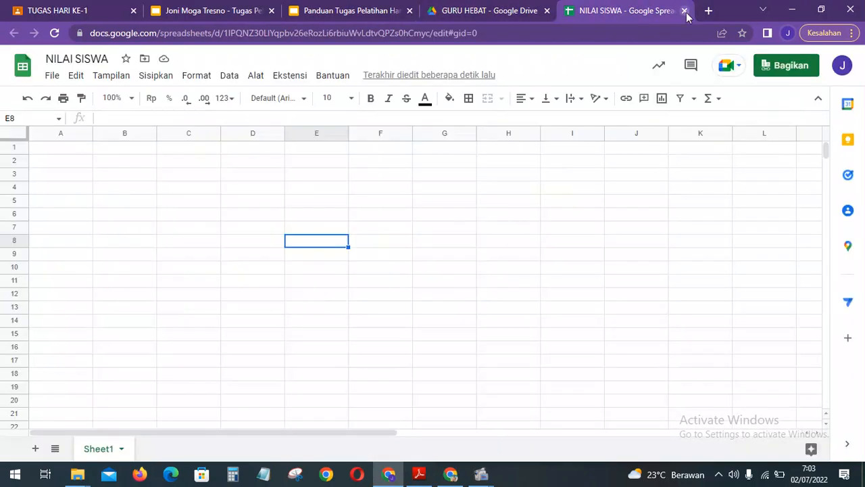
{"action": "left_click", "coordinate": [685, 11]}
{"action": "left_click", "coordinate": [397, 8]}
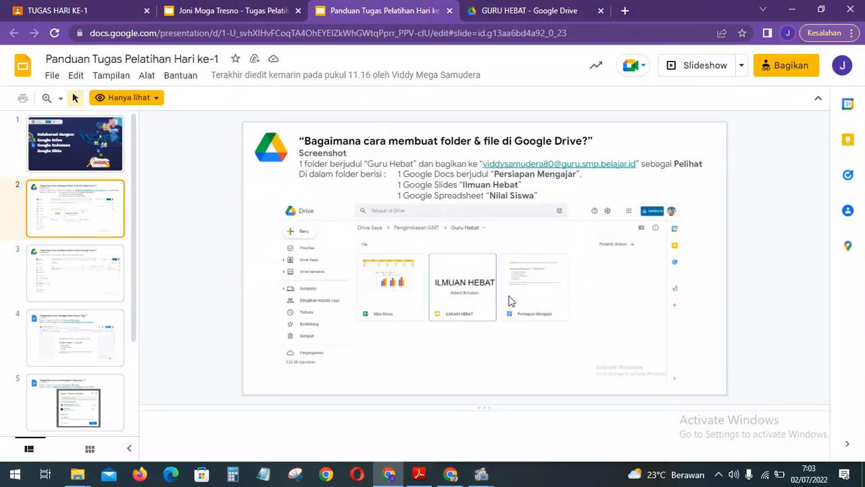
Snip the GURU HEBAT Drive folder page with its three files using Win+Shift+S.
{"action": "left_click", "coordinate": [528, 10]}
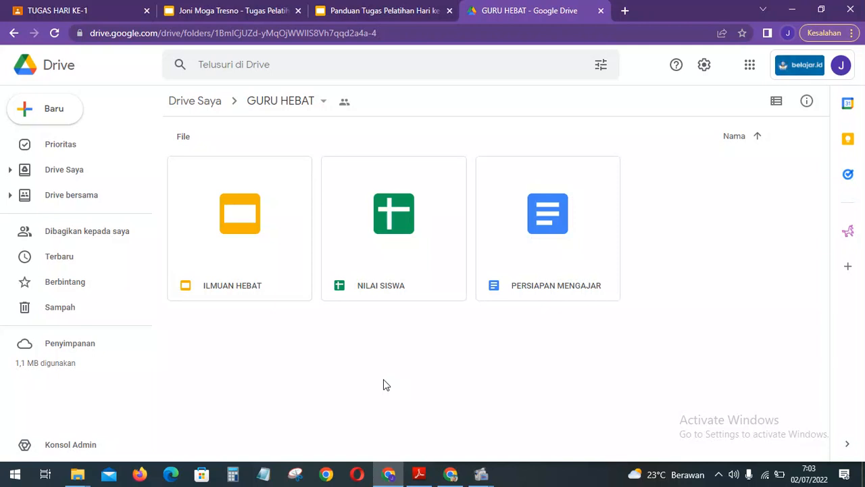
{"action": "left_click", "coordinate": [383, 380]}
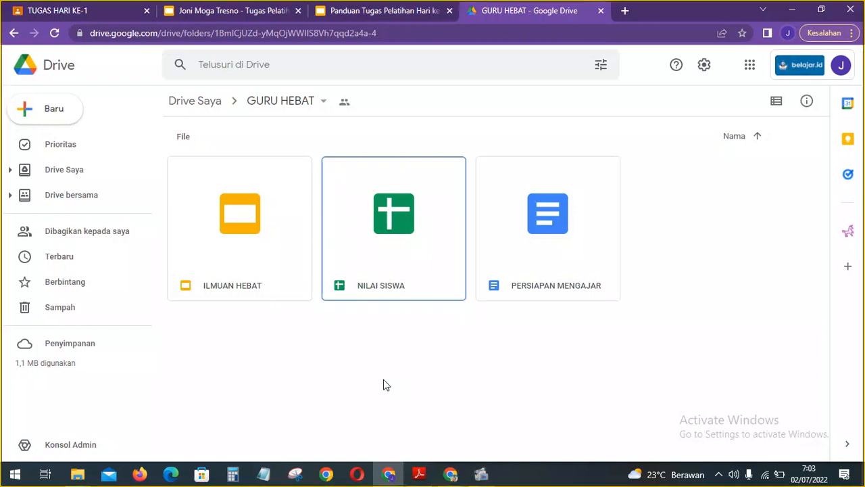
{"action": "key", "text": "super+shift+s"}
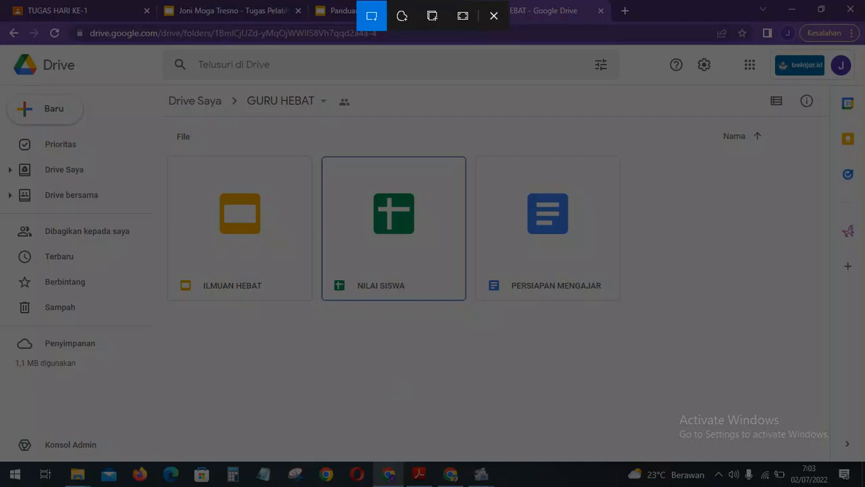
{"action": "left_click_drag", "start_coordinate": [0, 42], "coordinate": [864, 463]}
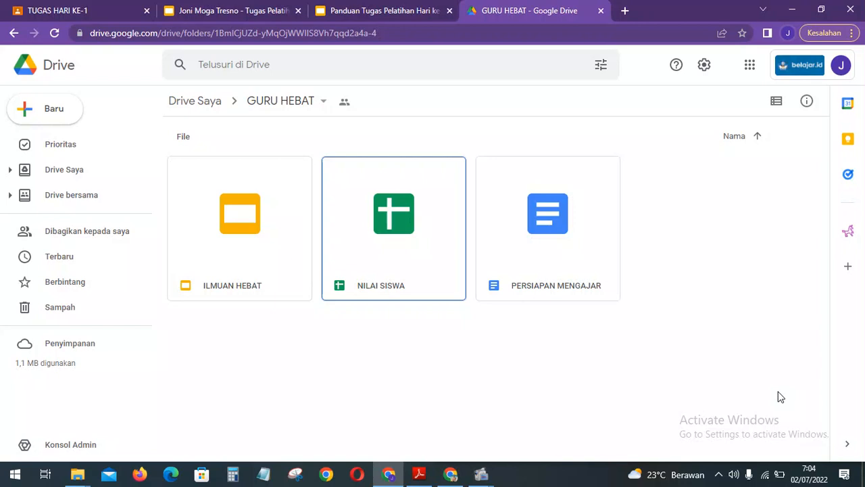
Paste the Drive folder screenshot onto task slide 2 and resize it beneath the instructions.
{"action": "left_click", "coordinate": [233, 9]}
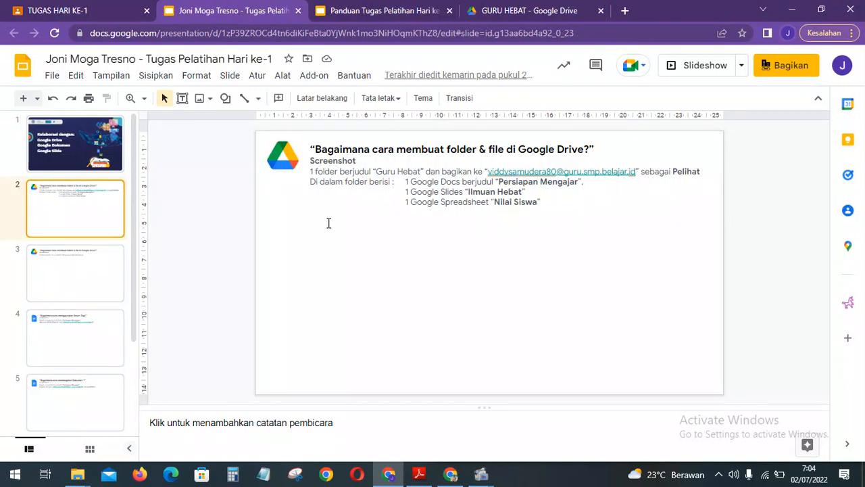
{"action": "left_click", "coordinate": [466, 297]}
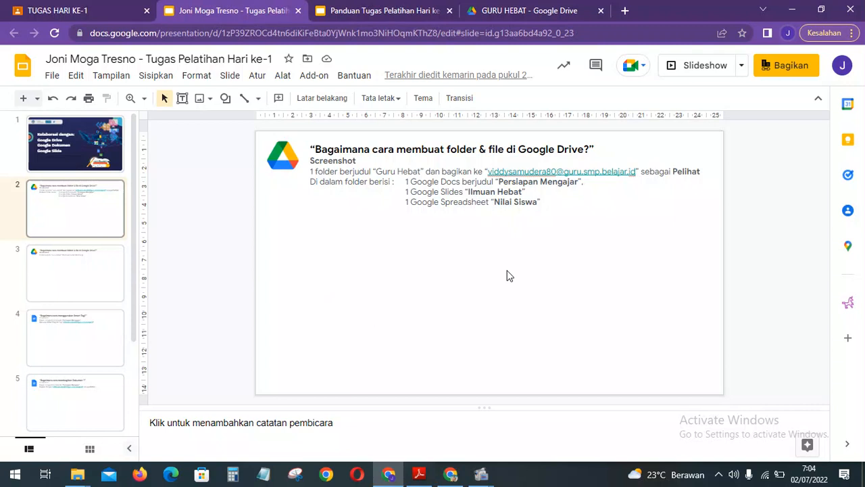
{"action": "key", "text": "ctrl+v"}
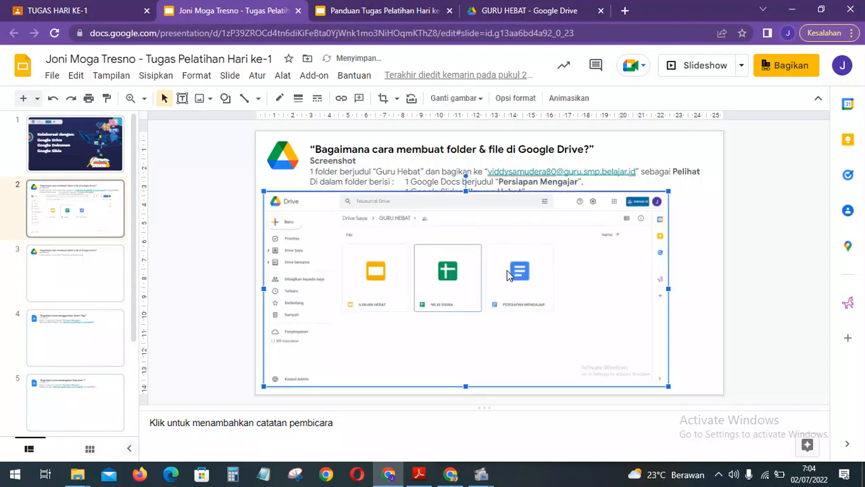
{"action": "left_click_drag", "start_coordinate": [510, 274], "coordinate": [533, 276]}
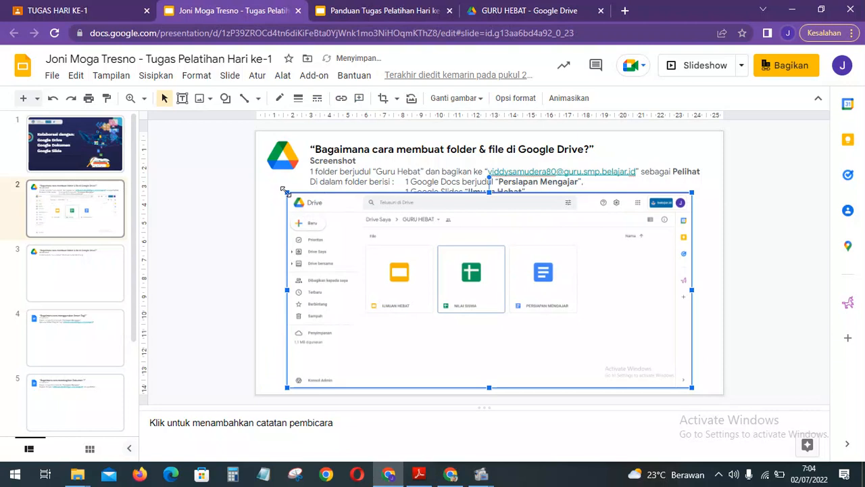
{"action": "left_click_drag", "start_coordinate": [287, 192], "coordinate": [320, 220]}
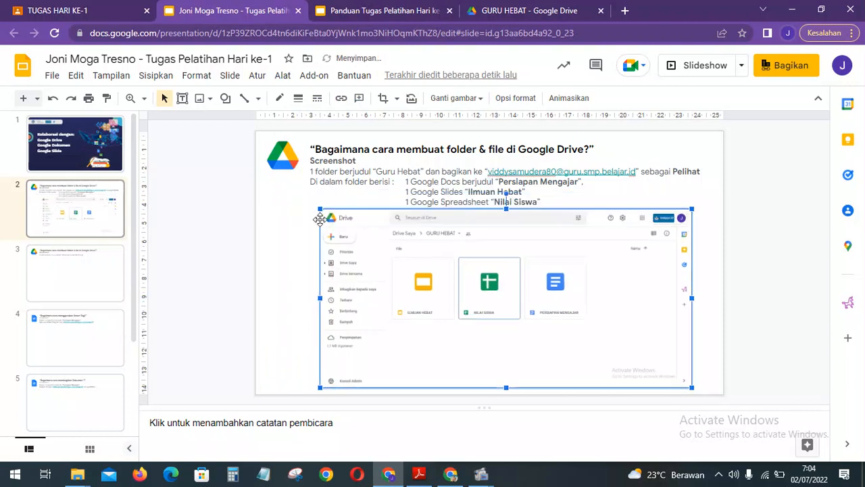
{"action": "left_click_drag", "start_coordinate": [490, 272], "coordinate": [479, 273]}
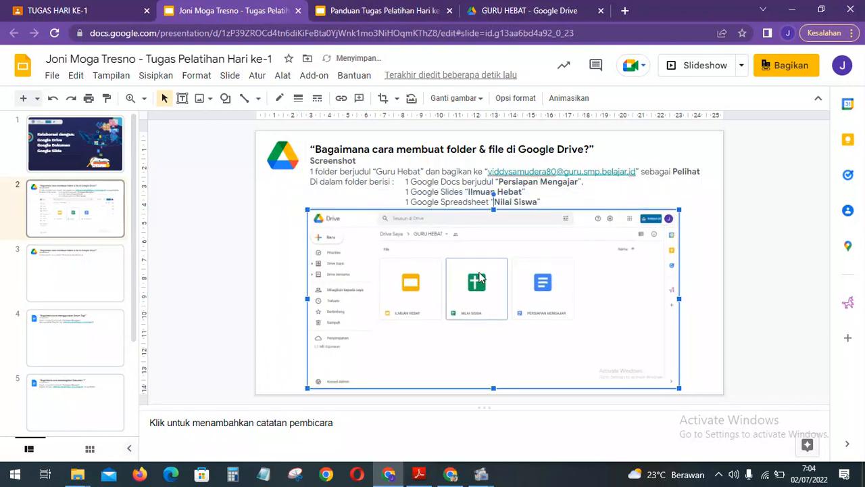
Go to slide 3 of the task deck and view the guide's colour-and-star folder slide.
{"action": "left_click", "coordinate": [737, 286]}
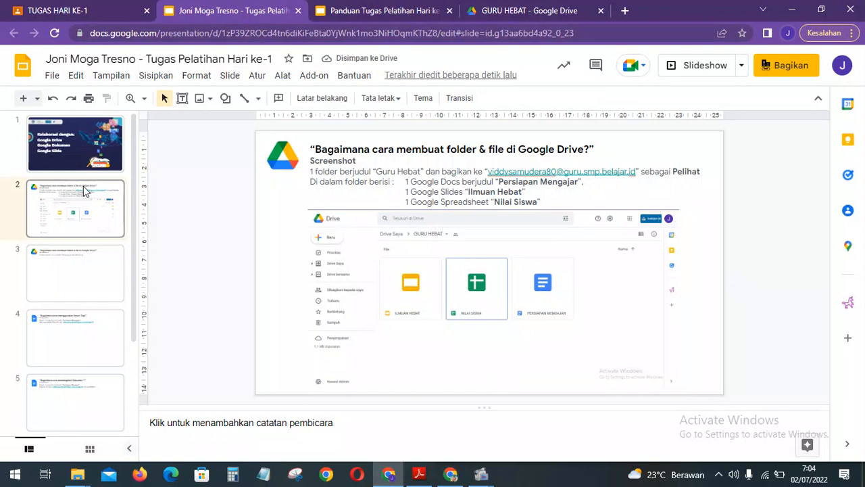
{"action": "left_click", "coordinate": [91, 278]}
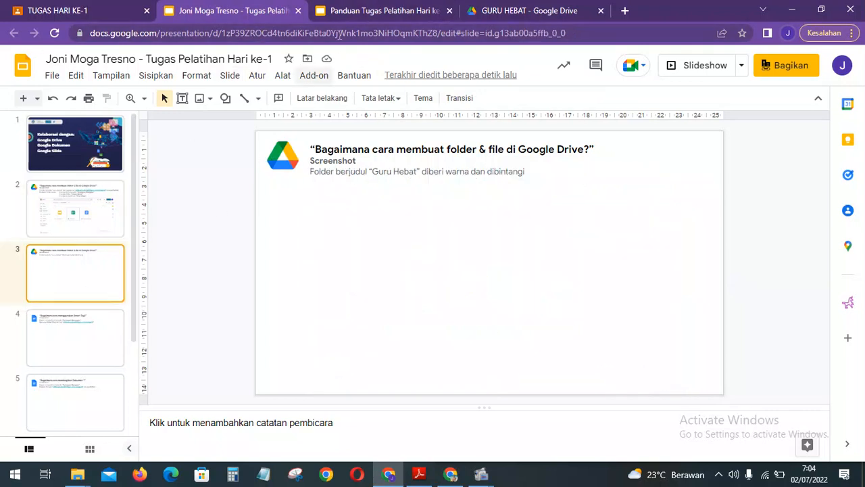
{"action": "left_click", "coordinate": [365, 11]}
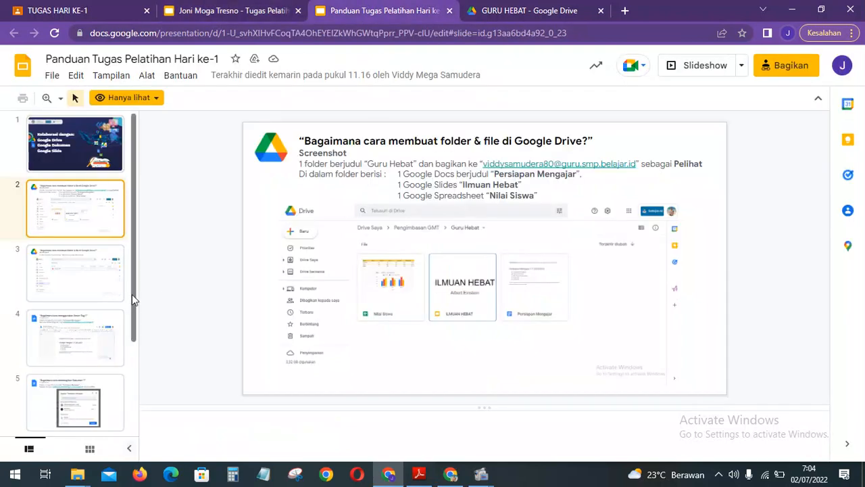
{"action": "left_click", "coordinate": [96, 282]}
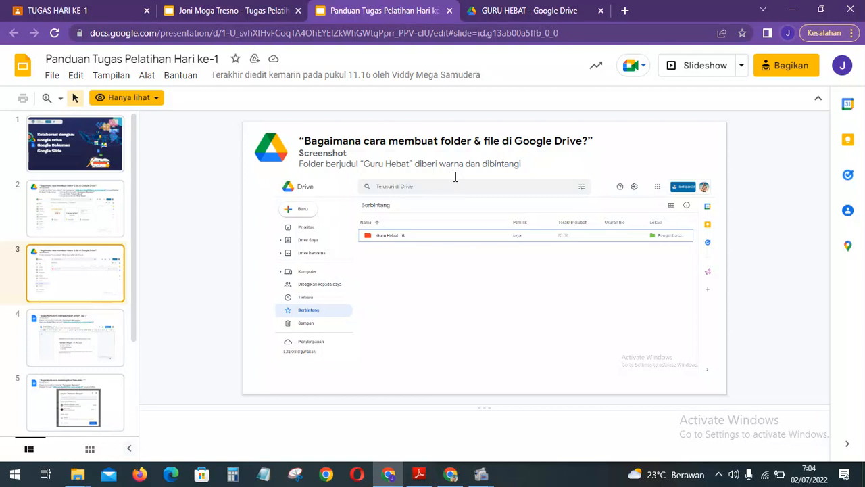
Read the guide's folder-sharing instructions slide and return to the GURU HEBAT Drive folder.
{"action": "left_click", "coordinate": [535, 8]}
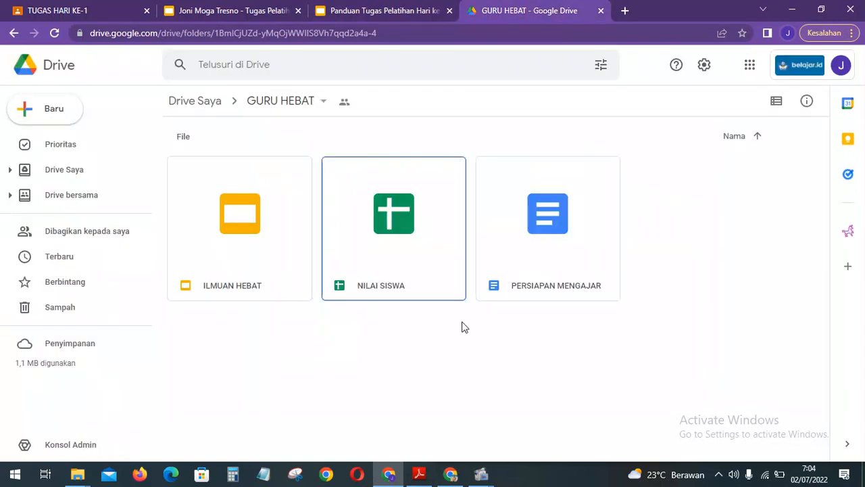
{"action": "left_click", "coordinate": [388, 10]}
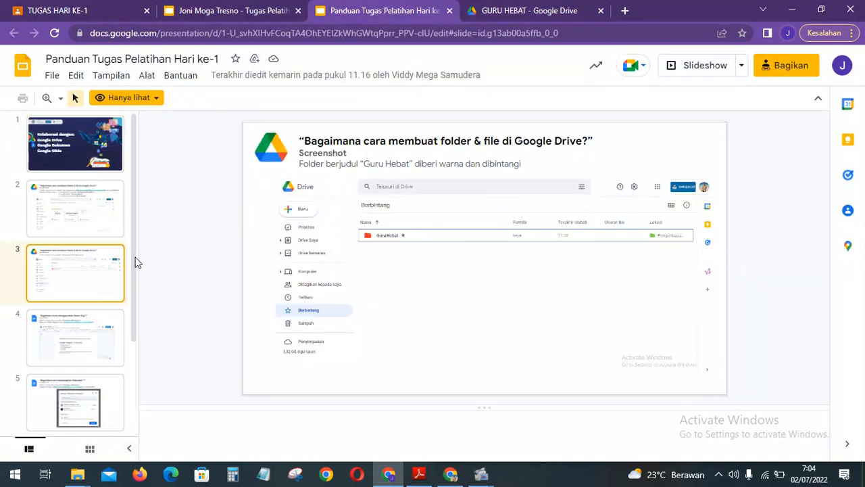
{"action": "left_click", "coordinate": [107, 226]}
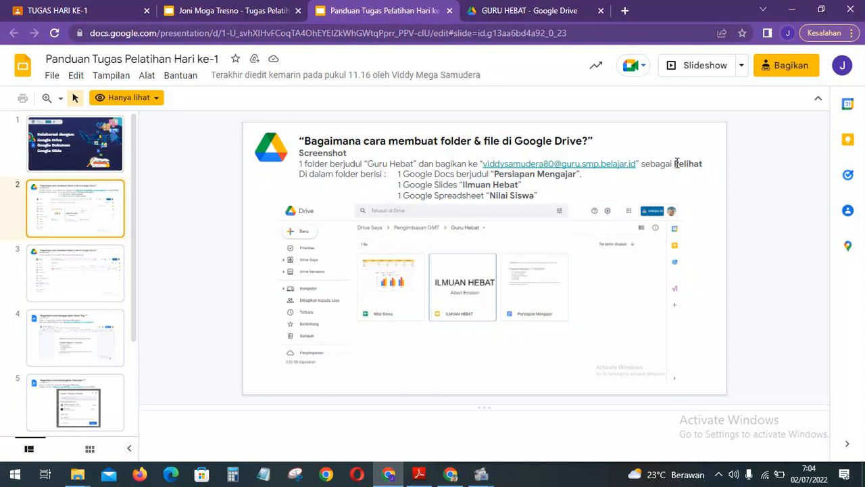
{"action": "left_click", "coordinate": [544, 9]}
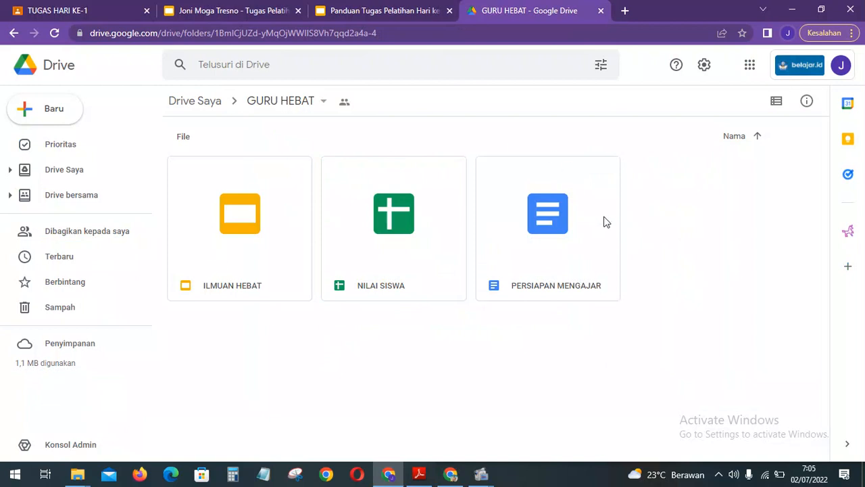
From Drive Saya, bring up the Bagikan sharing dialog for the GURU HEBAT folder.
{"action": "left_click", "coordinate": [324, 105]}
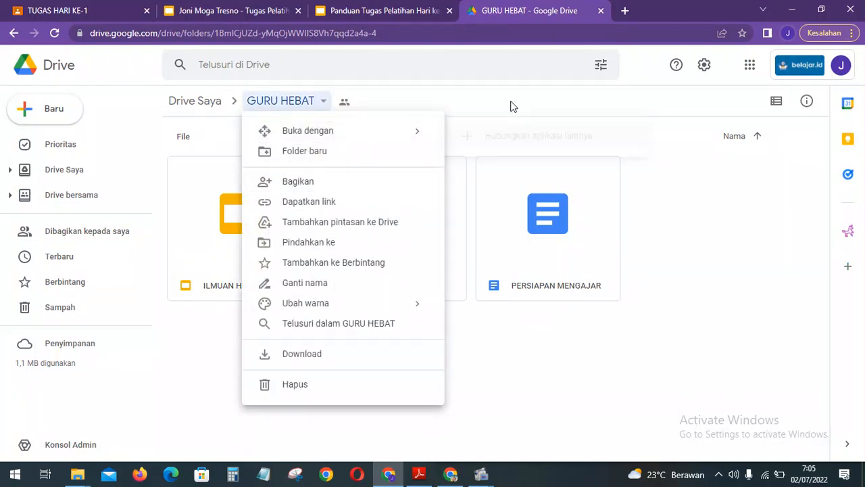
{"action": "left_click", "coordinate": [675, 176]}
{"action": "left_click", "coordinate": [188, 109]}
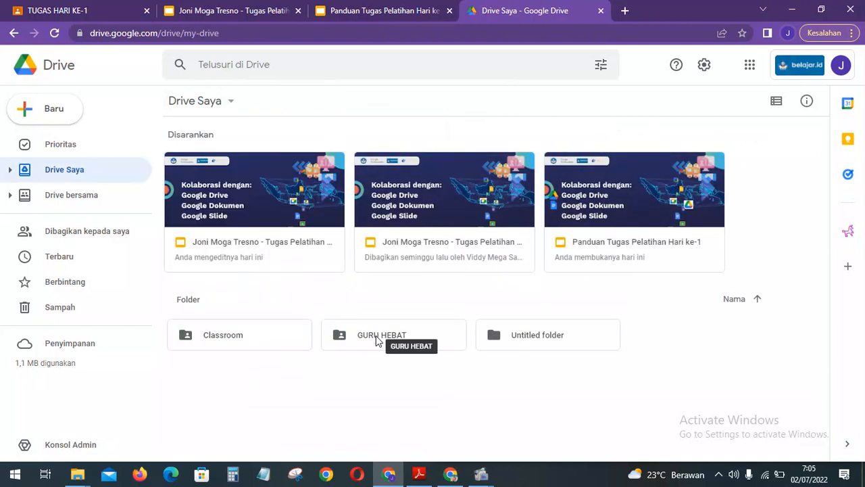
{"action": "right_click", "coordinate": [377, 340]}
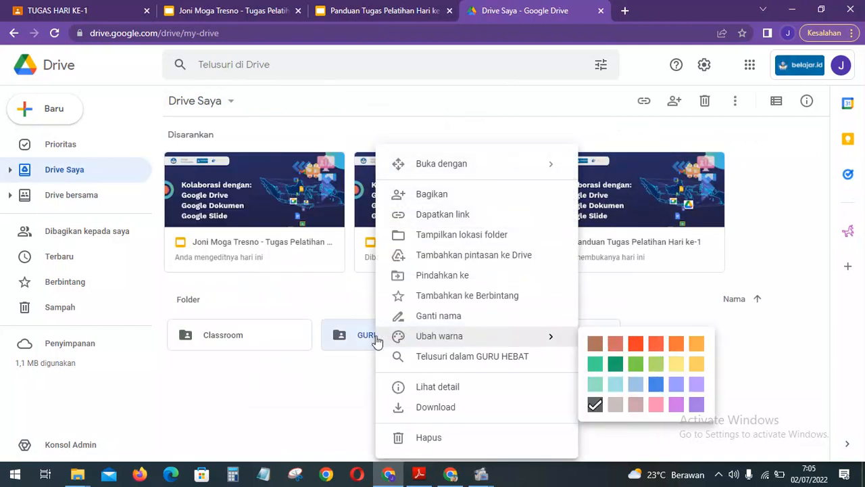
{"action": "left_click", "coordinate": [489, 202]}
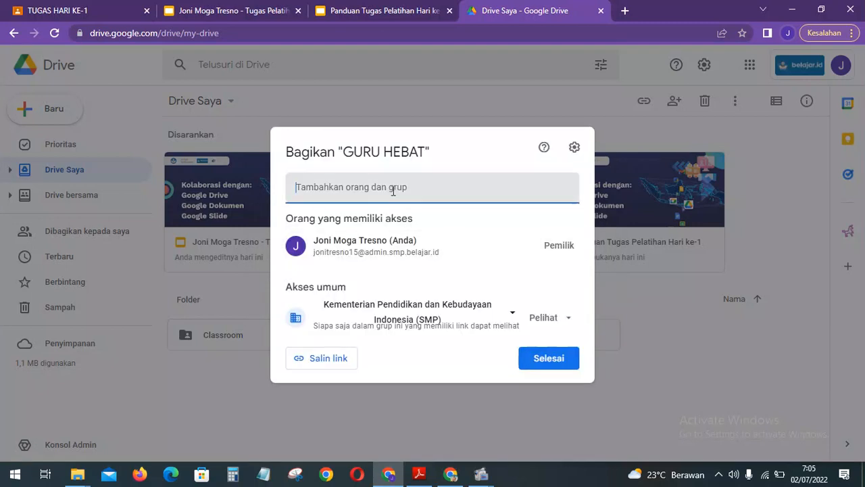
Share the folder with the trainer's e-mail address as Pelihat (viewer) and send the invitation.
{"action": "type", "text": "VIDDY"}
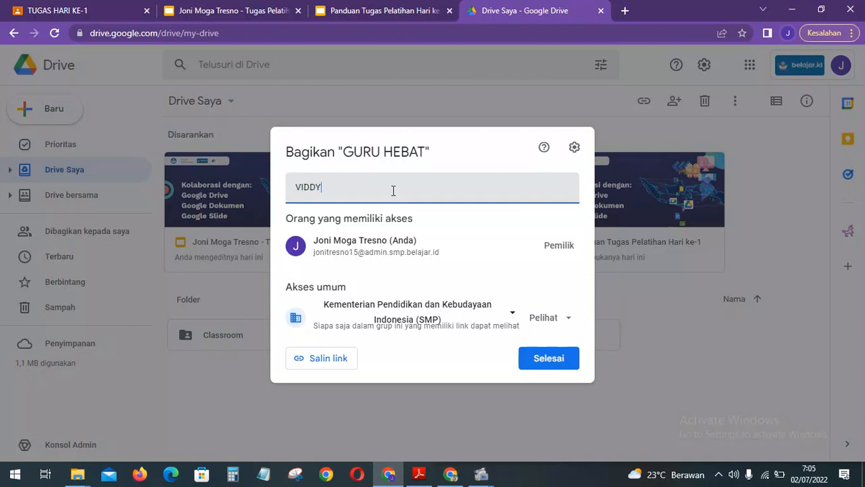
{"action": "key", "text": "BackSpace"}
{"action": "key", "text": "BackSpace"}
{"action": "key", "text": "BackSpace"}
{"action": "key", "text": "BackSpace"}
{"action": "key", "text": "BackSpace"}
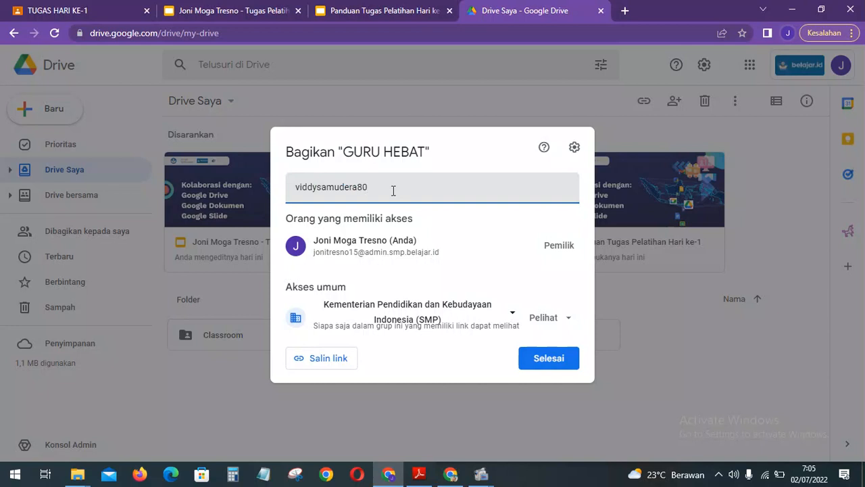
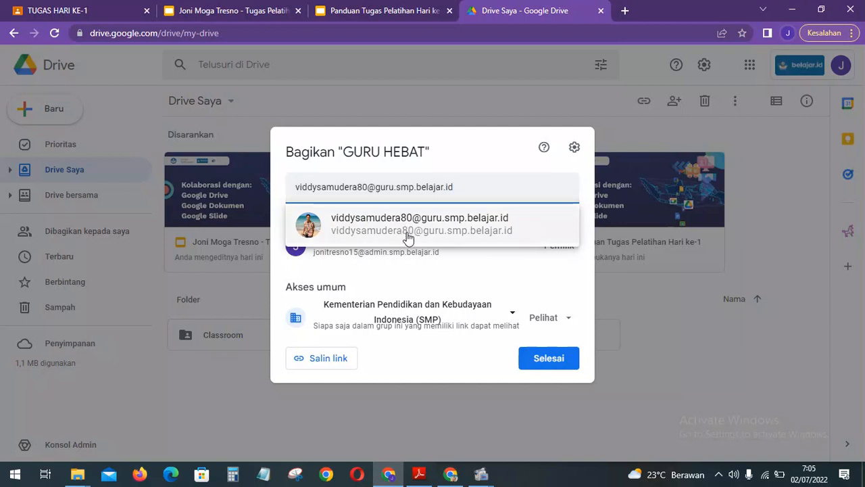
{"action": "left_click", "coordinate": [408, 238]}
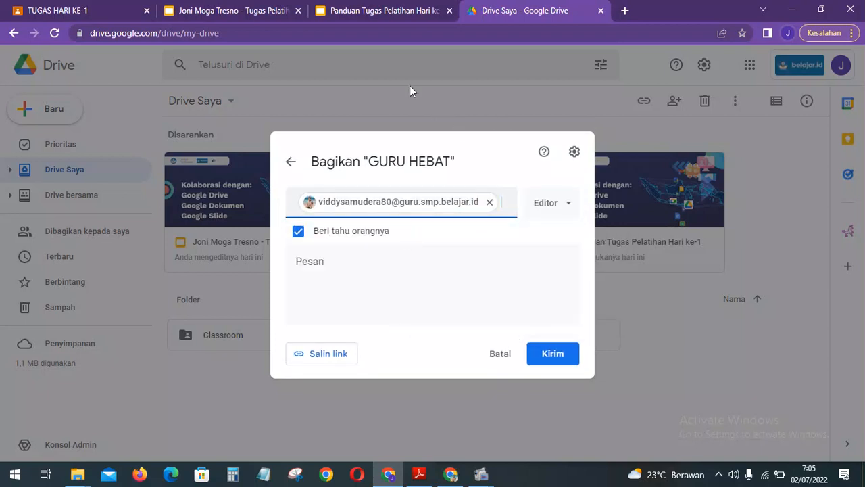
{"action": "left_click", "coordinate": [382, 10]}
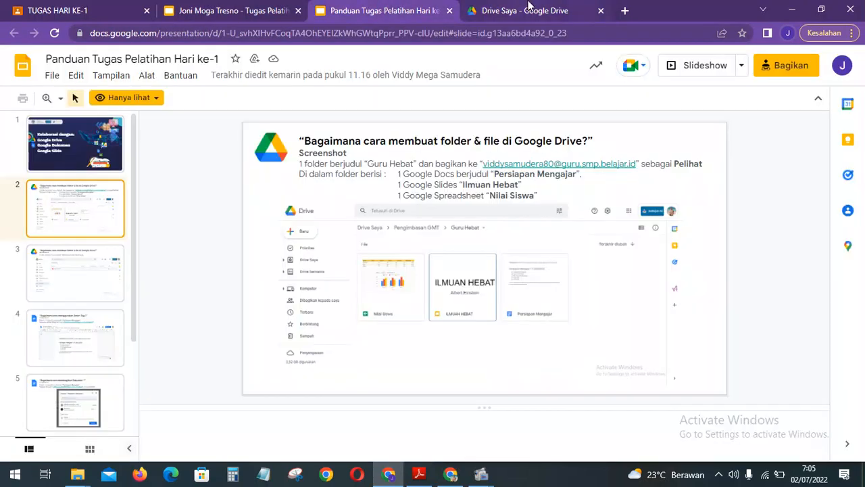
{"action": "left_click", "coordinate": [528, 8]}
{"action": "left_click", "coordinate": [565, 203]}
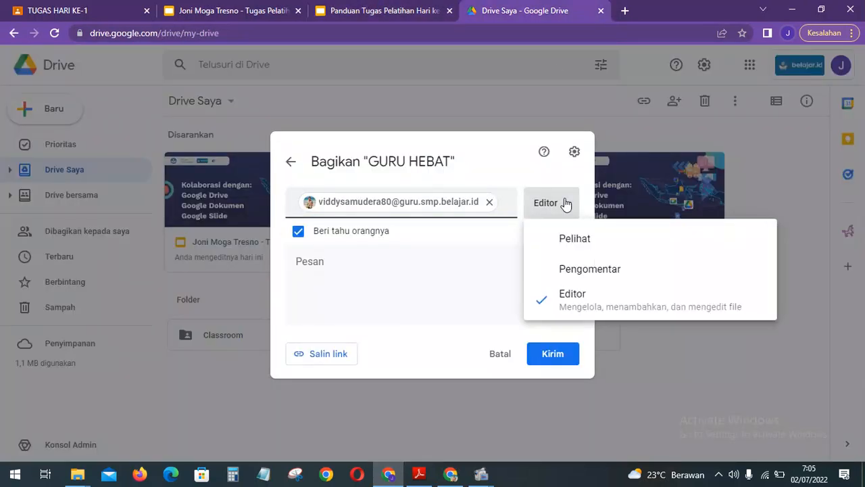
{"action": "left_click", "coordinate": [584, 241]}
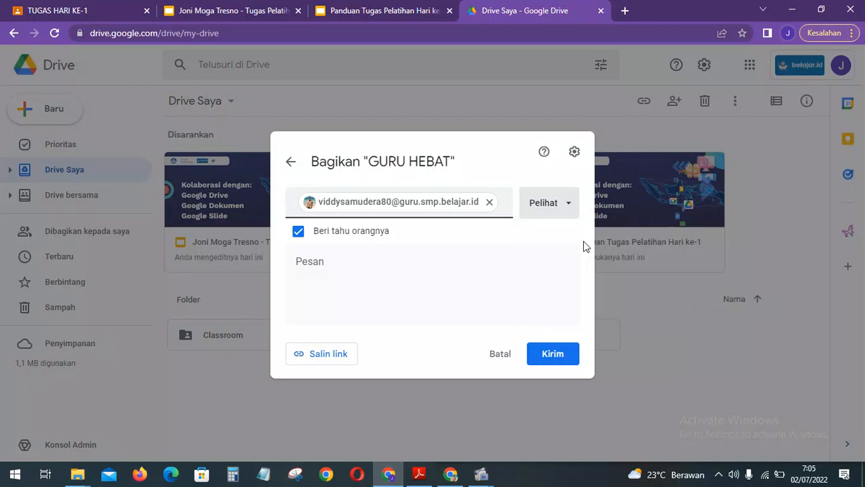
{"action": "left_click", "coordinate": [554, 365]}
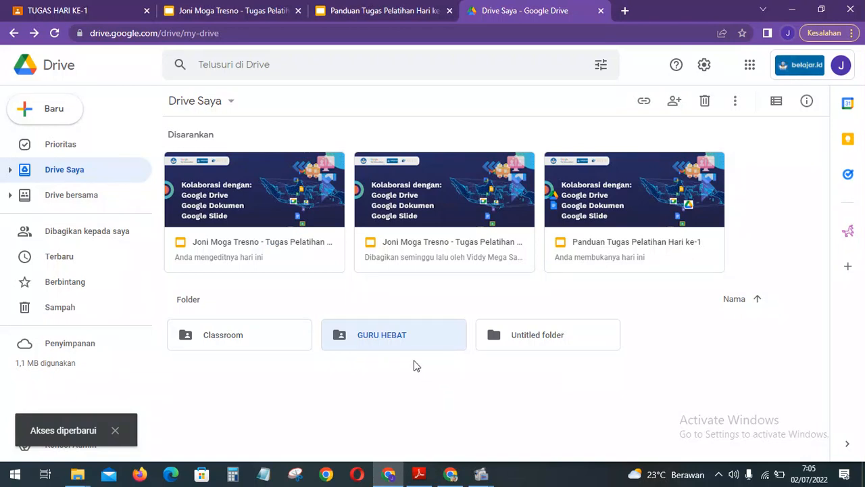
Colour the GURU HEBAT folder sky blue.
{"action": "right_click", "coordinate": [374, 337]}
{"action": "mouse_move", "coordinate": [377, 338]}
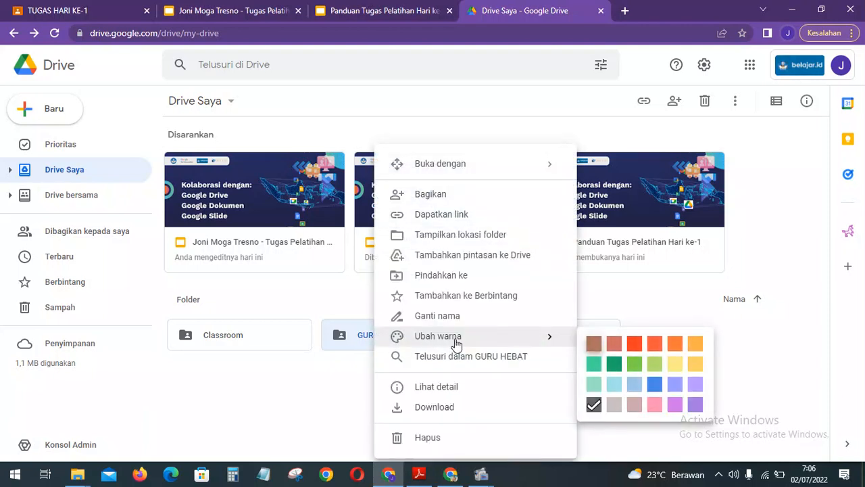
{"action": "left_click", "coordinate": [655, 384]}
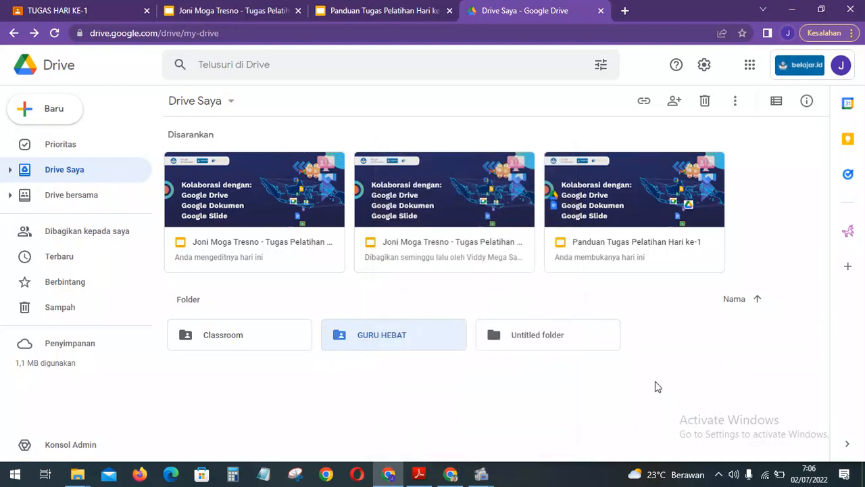
Star the GURU HEBAT folder, switch to list view and show the Berbintang page.
{"action": "right_click", "coordinate": [399, 341]}
{"action": "mouse_move", "coordinate": [399, 341]}
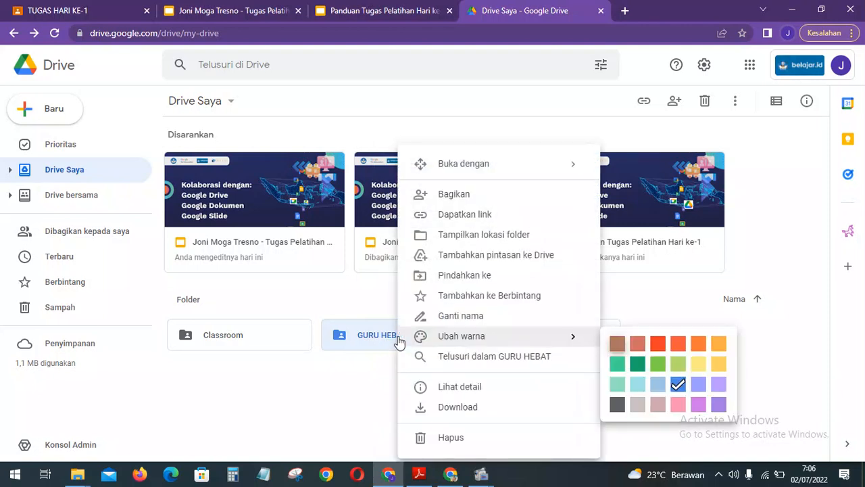
{"action": "left_click", "coordinate": [463, 302]}
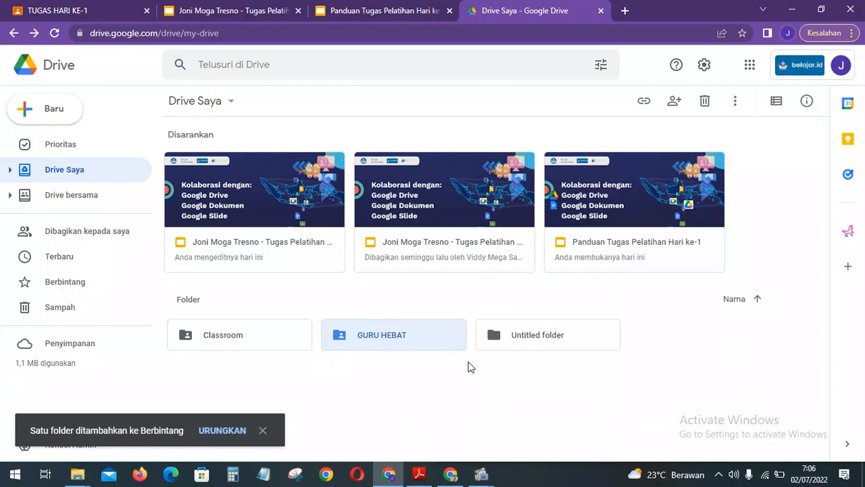
{"action": "left_click", "coordinate": [471, 368]}
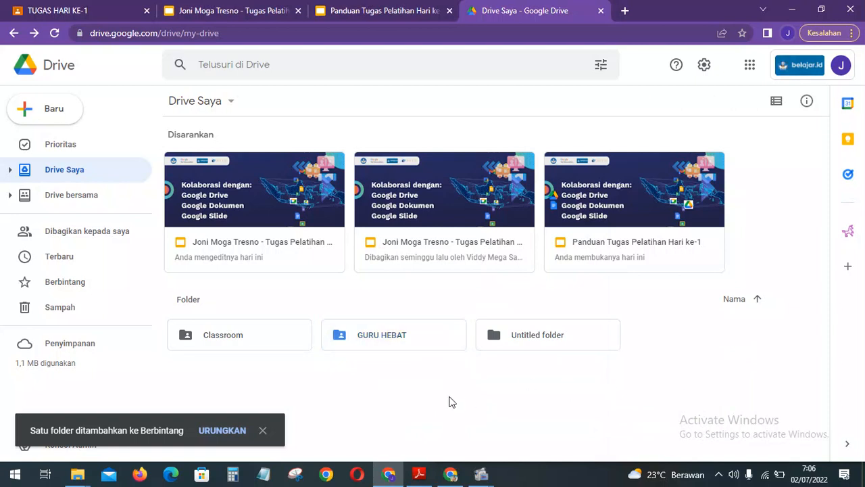
{"action": "left_click", "coordinate": [779, 104]}
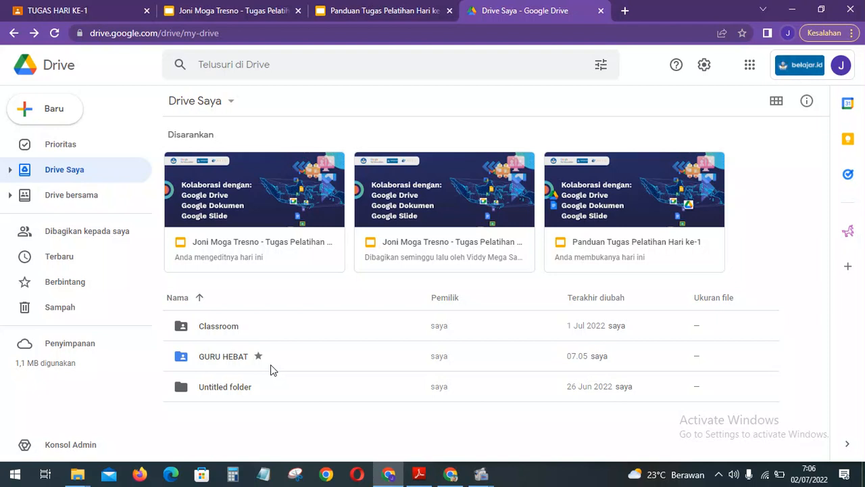
{"action": "left_click", "coordinate": [83, 282]}
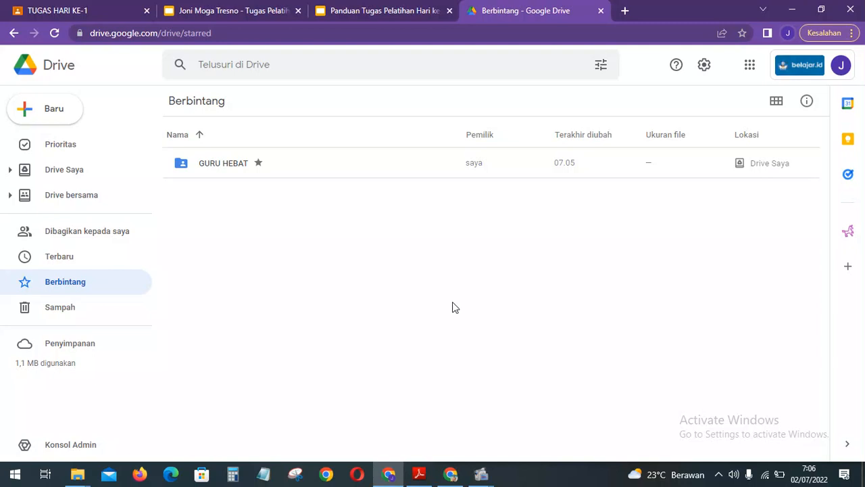
Snip the Berbintang view showing the starred GURU HEBAT folder.
{"action": "left_click", "coordinate": [483, 299]}
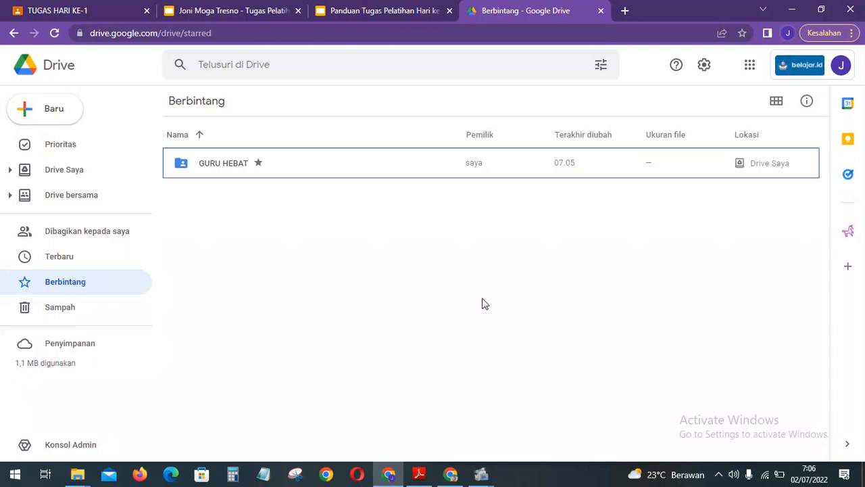
{"action": "key", "text": "shift+super+s"}
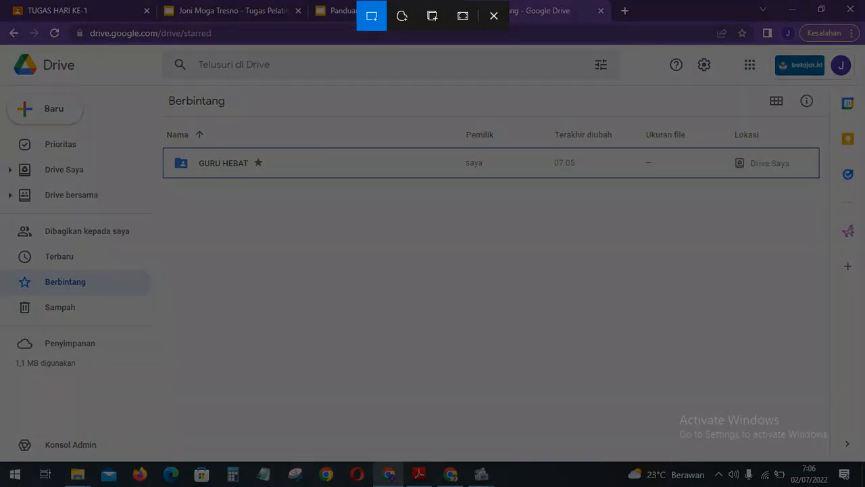
{"action": "left_click_drag", "start_coordinate": [0, 45], "coordinate": [786, 390]}
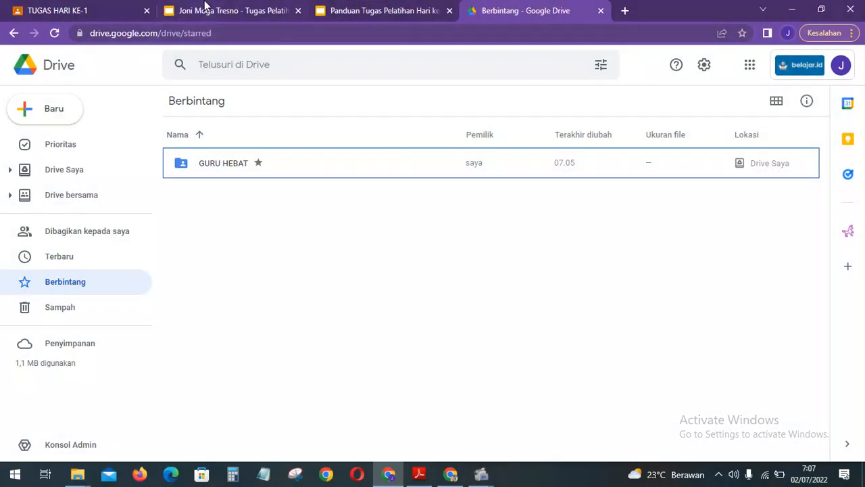
Paste the starred-folder screenshot onto task slide 3 and nudge it into place.
{"action": "left_click", "coordinate": [204, 10]}
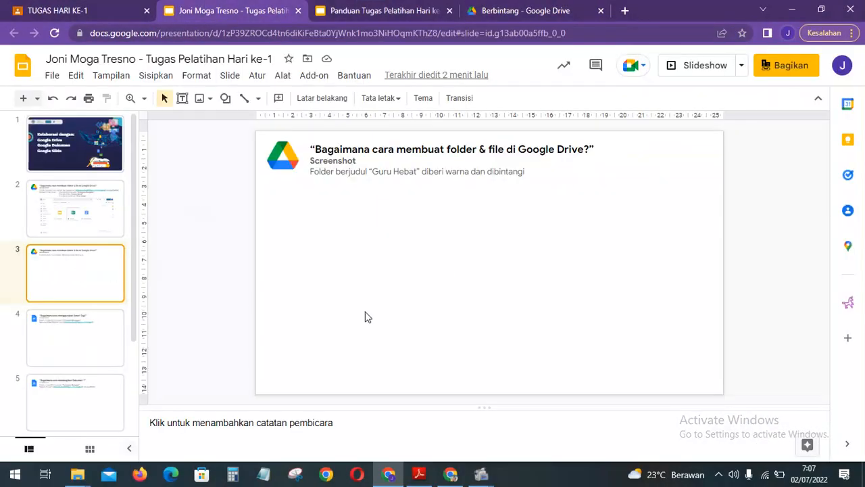
{"action": "key", "text": "ctrl+v"}
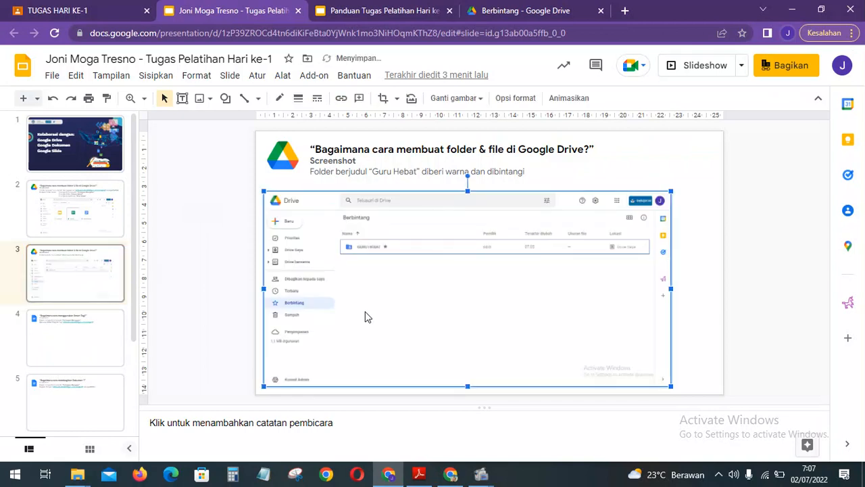
{"action": "left_click_drag", "start_coordinate": [460, 281], "coordinate": [471, 282]}
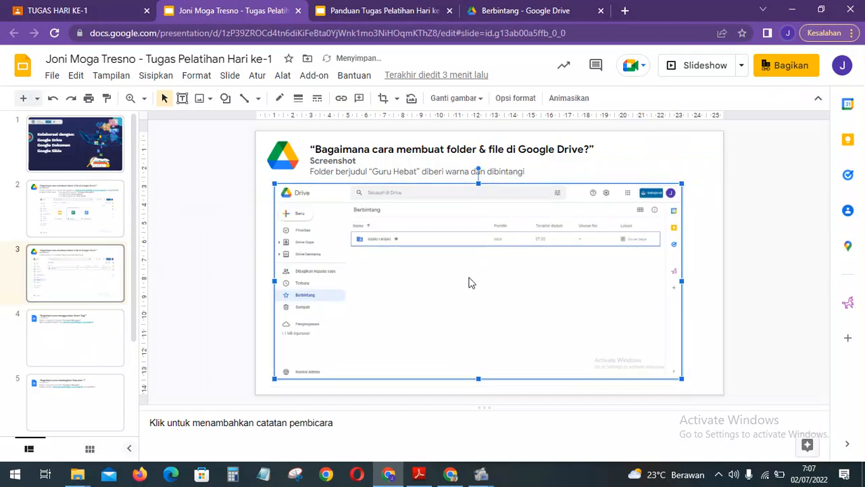
{"action": "key", "text": "Right"}
{"action": "key", "text": "Right"}
{"action": "key", "text": "Right"}
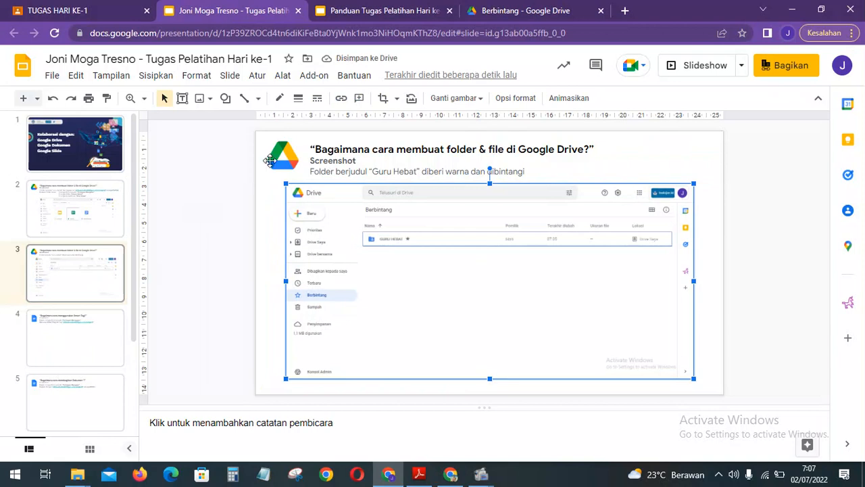
{"action": "left_click", "coordinate": [94, 315]}
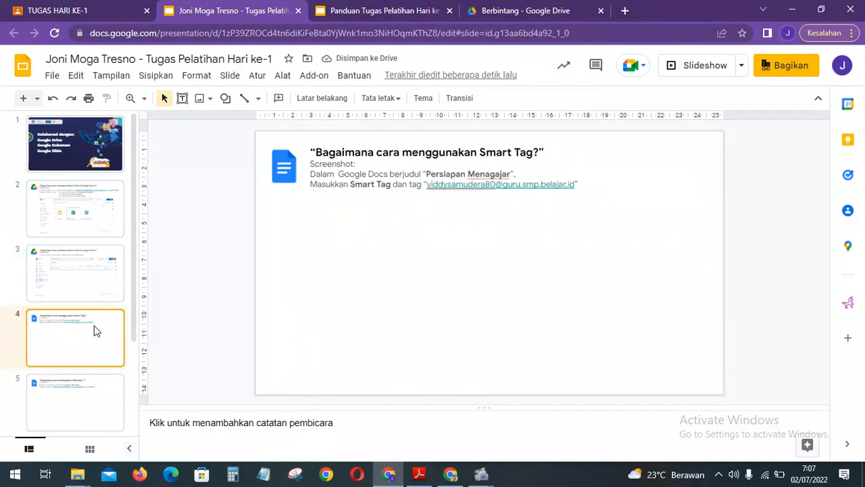
{"action": "left_click", "coordinate": [333, 10]}
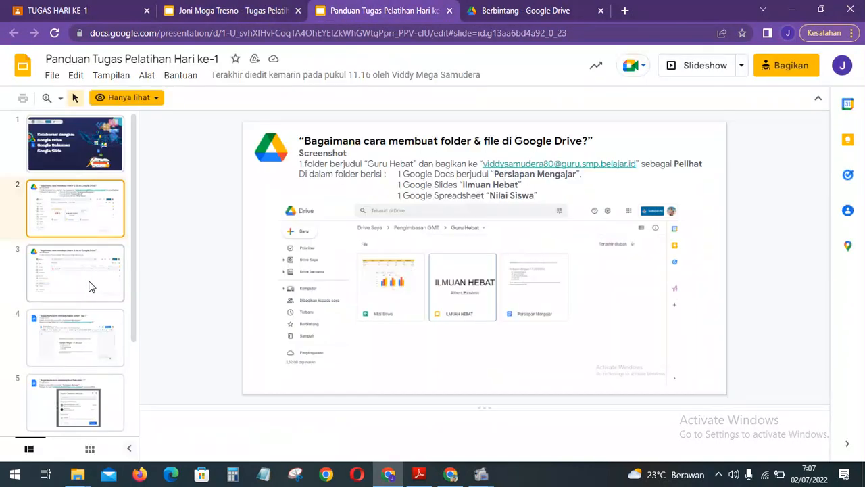
Check the guide's Smart Tag slide, then open PERSIAPAN MENGAJAR from the starred GURU HEBAT folder.
{"action": "left_click", "coordinate": [70, 342]}
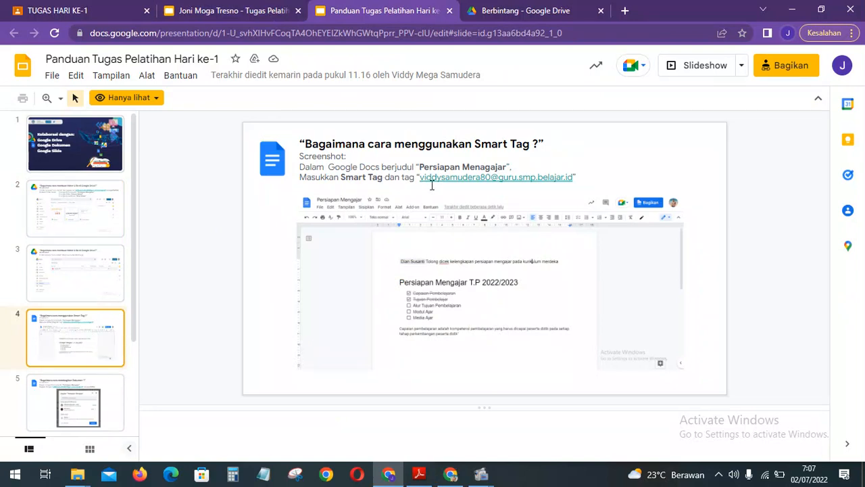
{"action": "left_click", "coordinate": [504, 19]}
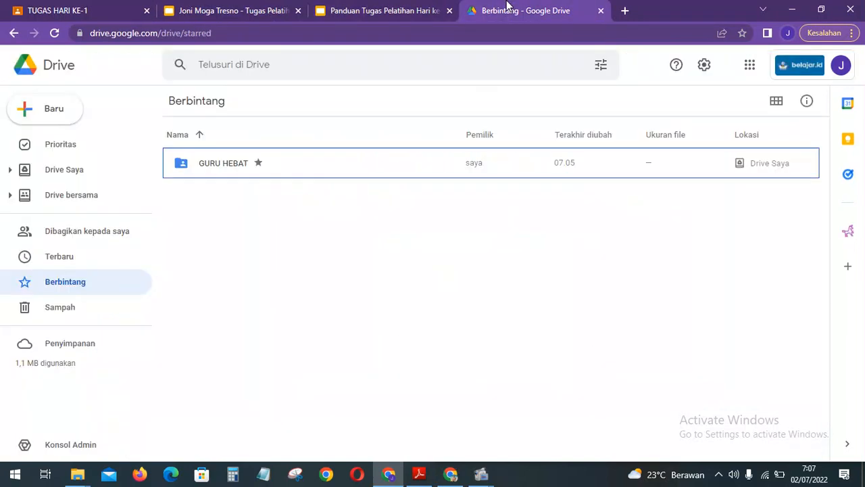
{"action": "double_click", "coordinate": [232, 173]}
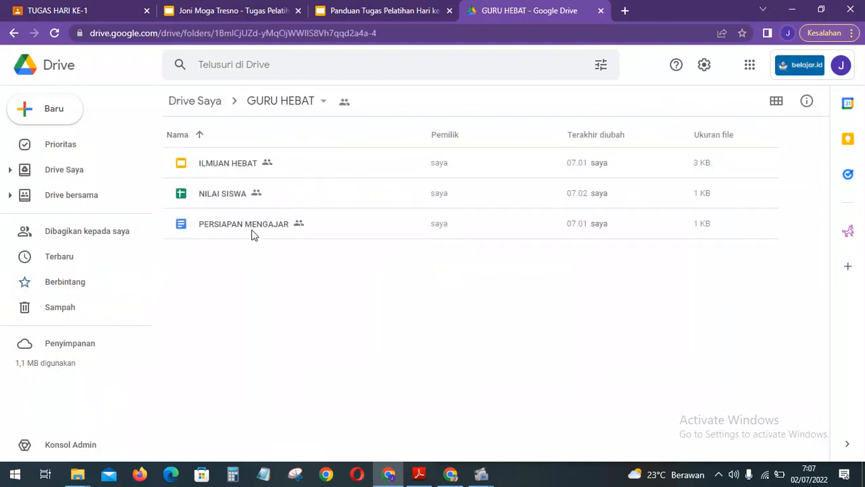
{"action": "double_click", "coordinate": [252, 230]}
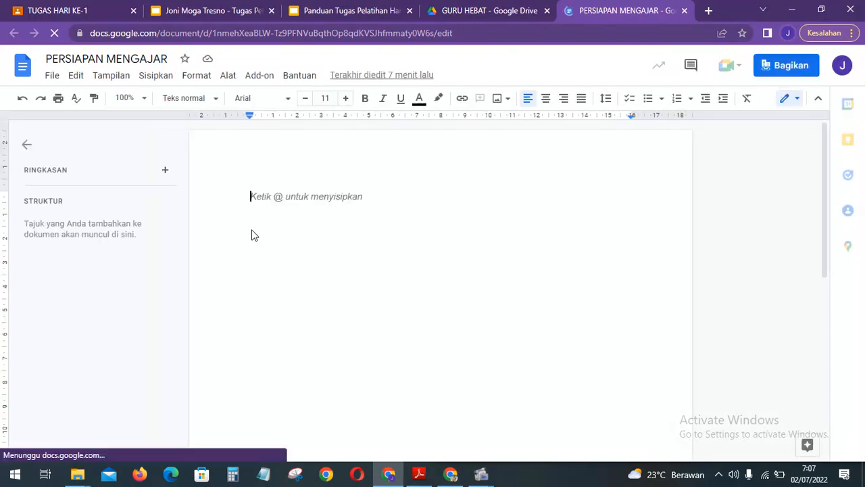
Begin the document with the shared teacher's person chip followed by 'tolong di cek', then a new line.
{"action": "left_click", "coordinate": [28, 145]}
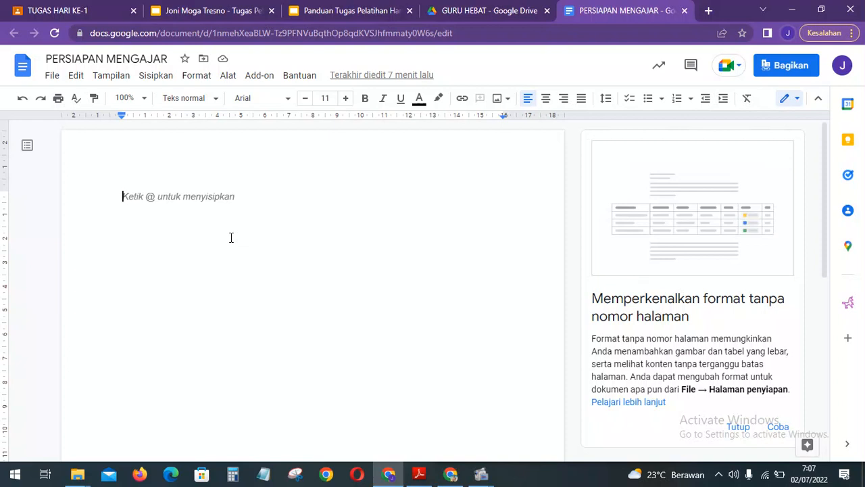
{"action": "type", "text": "@"}
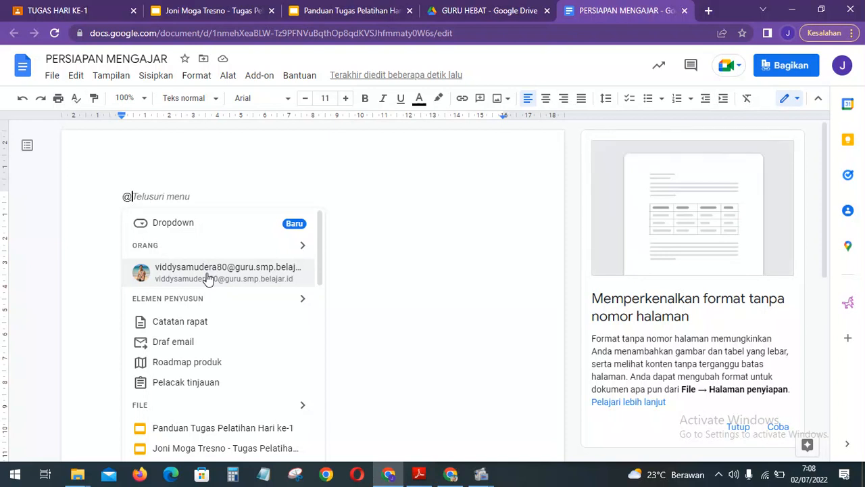
{"action": "left_click", "coordinate": [209, 272]}
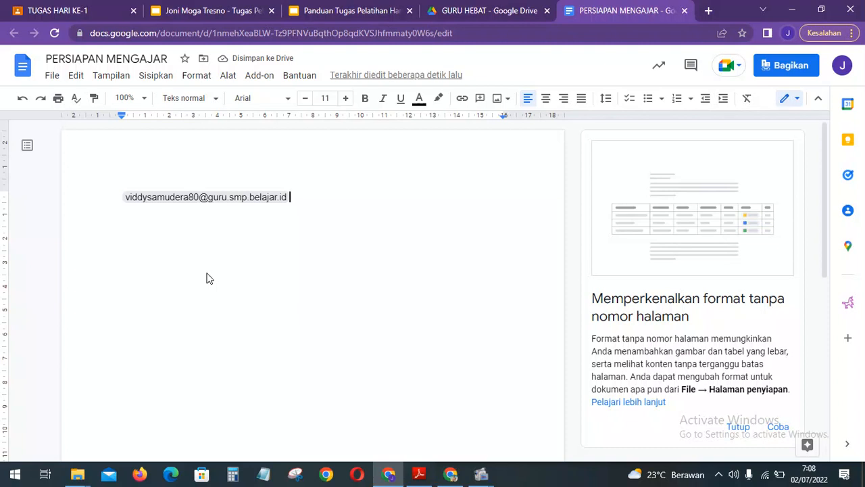
{"action": "type", "text": "tolong "}
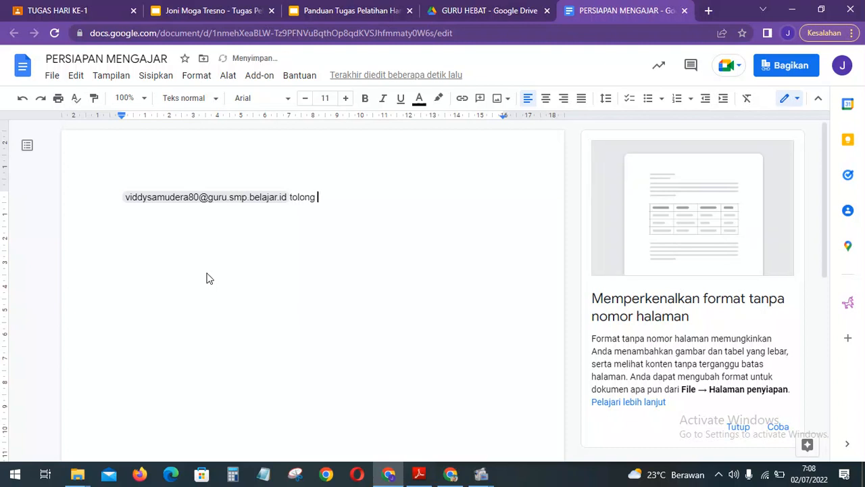
{"action": "type", "text": "d"}
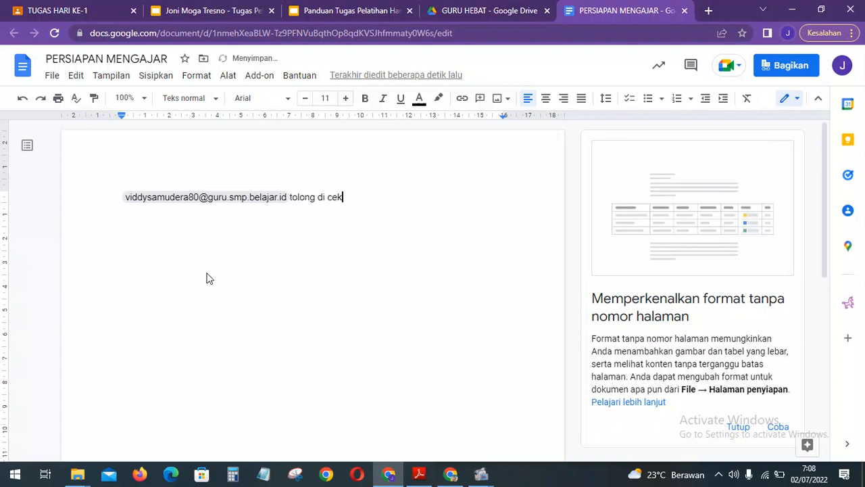
{"action": "type", "text": "i cek"}
{"action": "key", "text": "Return"}
{"action": "type", "text": "@"}
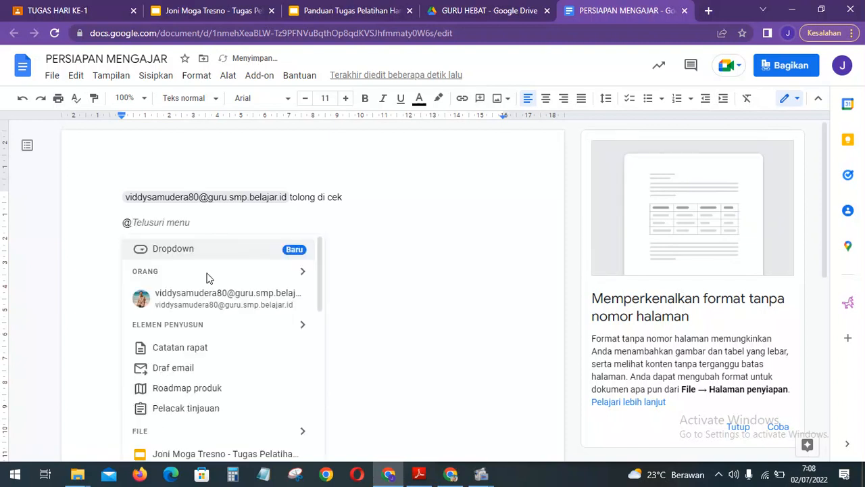
{"action": "scroll", "coordinate": [223, 317], "scroll_direction": "down", "scroll_amount": 1}
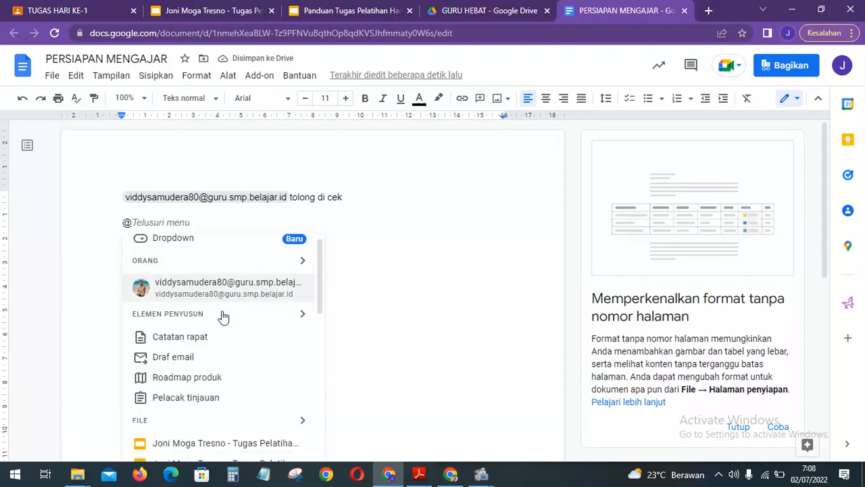
{"action": "scroll", "coordinate": [223, 317], "scroll_direction": "down", "scroll_amount": 5}
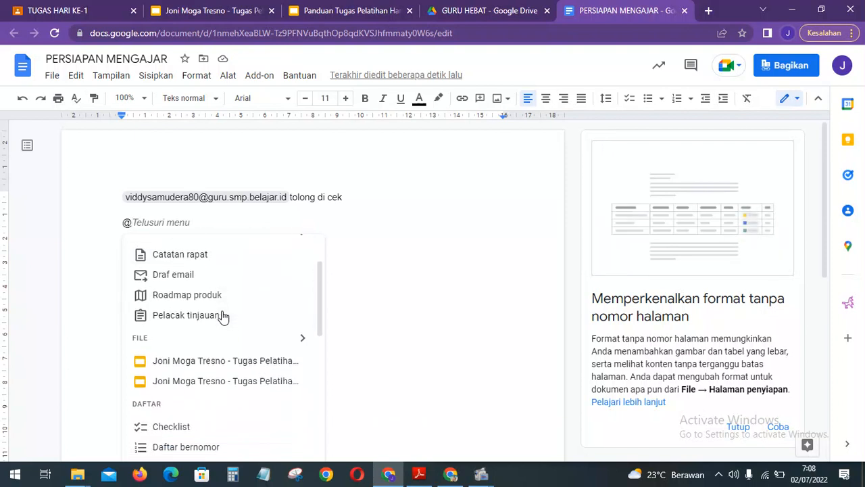
{"action": "scroll", "coordinate": [225, 317], "scroll_direction": "down", "scroll_amount": 3}
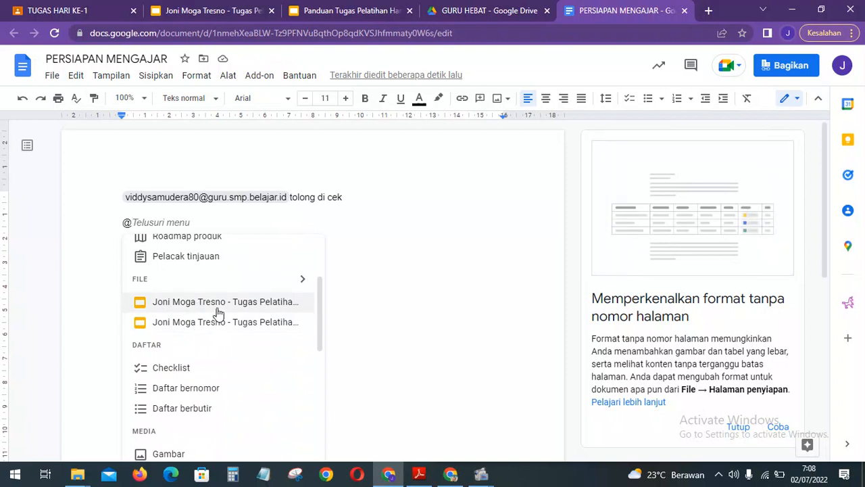
{"action": "scroll", "coordinate": [282, 251], "scroll_direction": "up", "scroll_amount": 1}
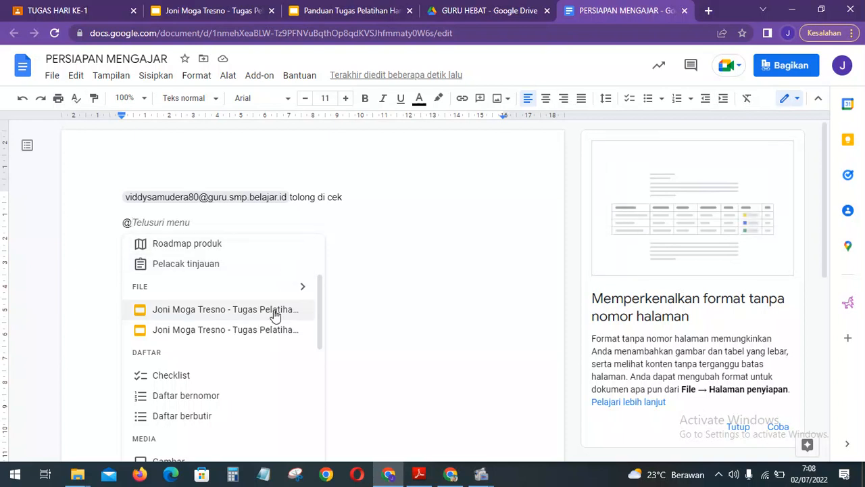
{"action": "scroll", "coordinate": [269, 330], "scroll_direction": "down", "scroll_amount": 1}
{"action": "scroll", "coordinate": [269, 330], "scroll_direction": "down", "scroll_amount": 2}
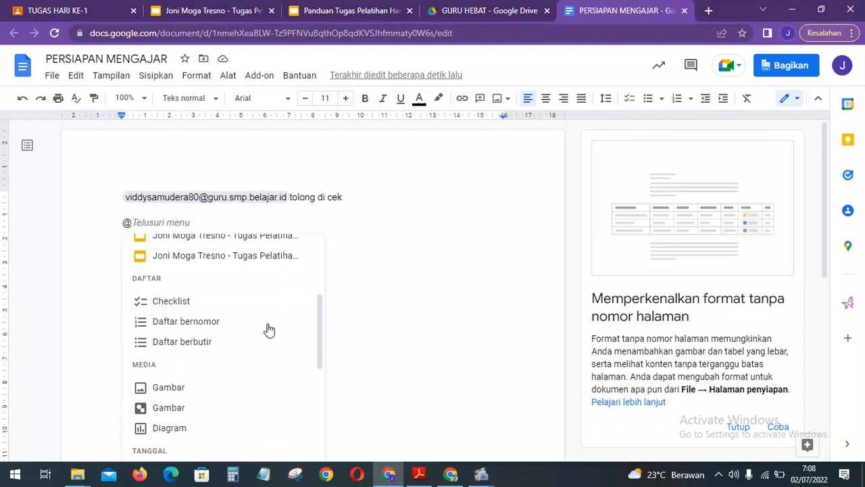
{"action": "scroll", "coordinate": [269, 330], "scroll_direction": "down", "scroll_amount": 5}
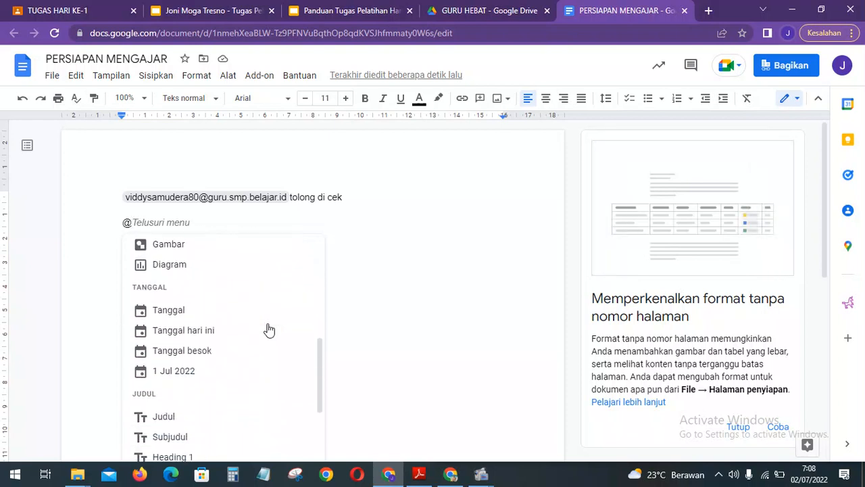
{"action": "scroll", "coordinate": [269, 330], "scroll_direction": "down", "scroll_amount": 6}
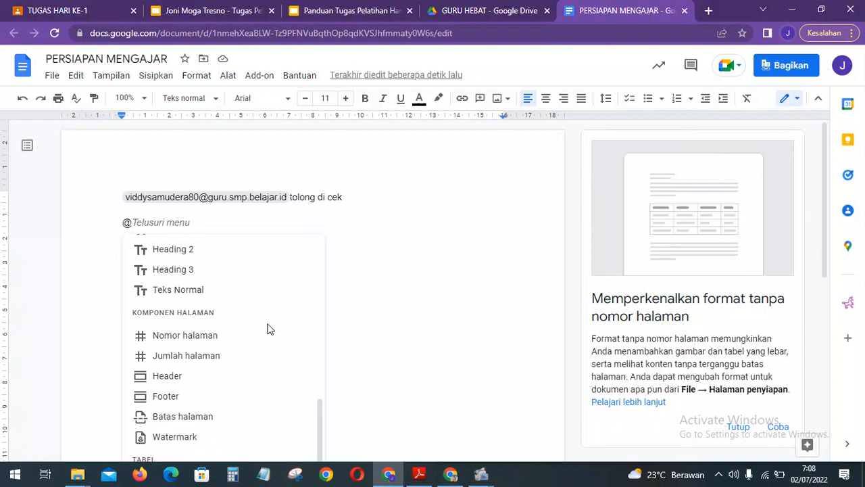
{"action": "scroll", "coordinate": [269, 330], "scroll_direction": "down", "scroll_amount": 2}
{"action": "scroll", "coordinate": [269, 330], "scroll_direction": "down", "scroll_amount": 4}
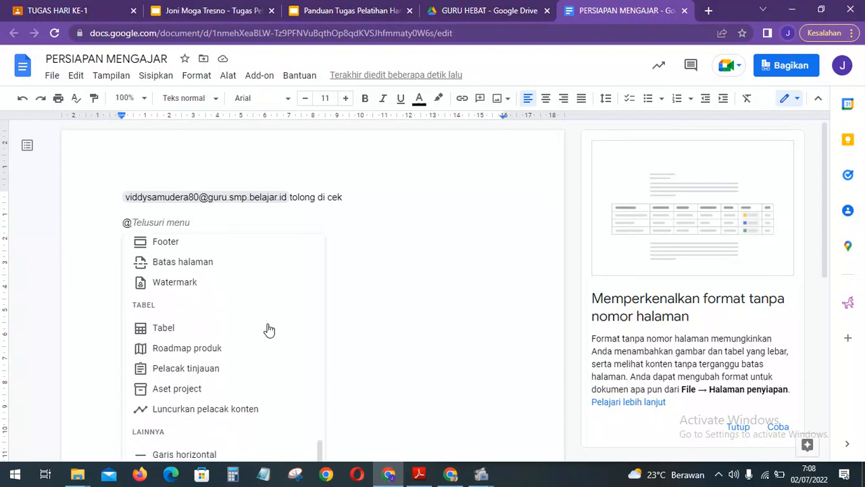
{"action": "scroll", "coordinate": [269, 330], "scroll_direction": "up", "scroll_amount": 5}
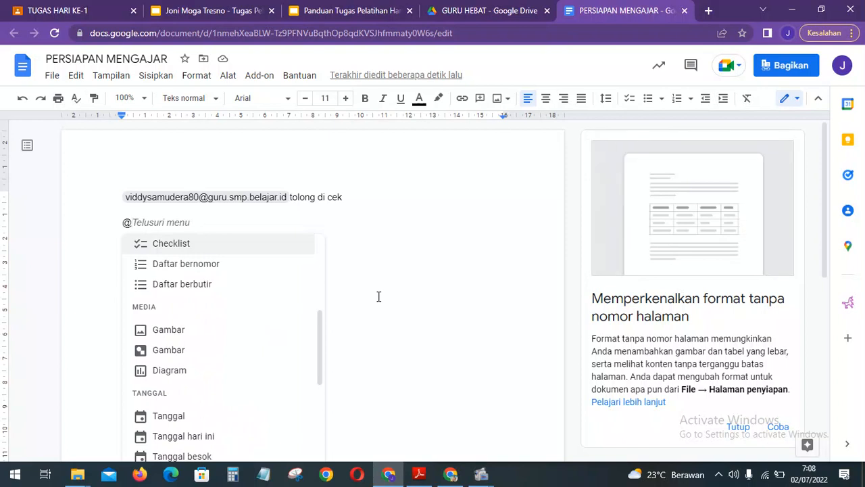
{"action": "left_click", "coordinate": [378, 296]}
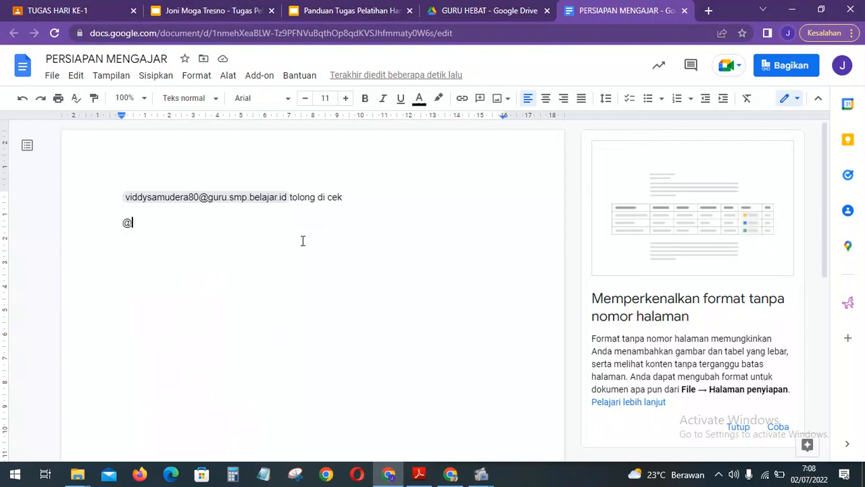
{"action": "left_click", "coordinate": [157, 76]}
{"action": "mouse_move", "coordinate": [190, 79]}
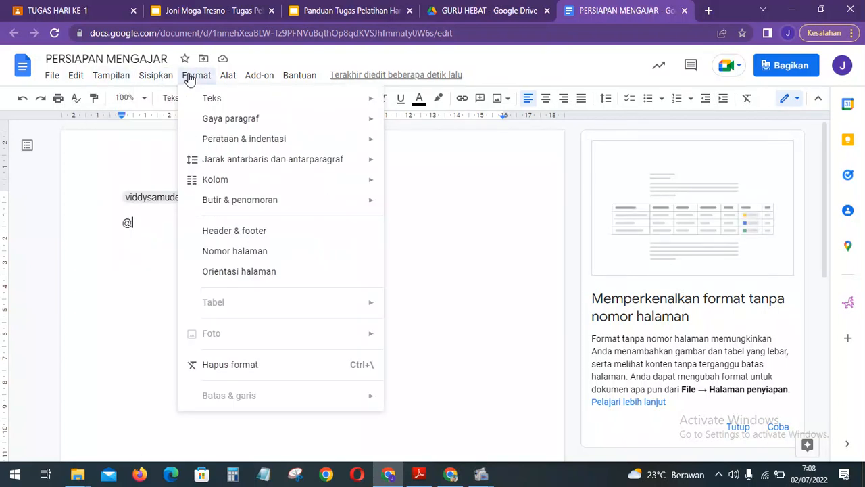
{"action": "left_click", "coordinate": [143, 226]}
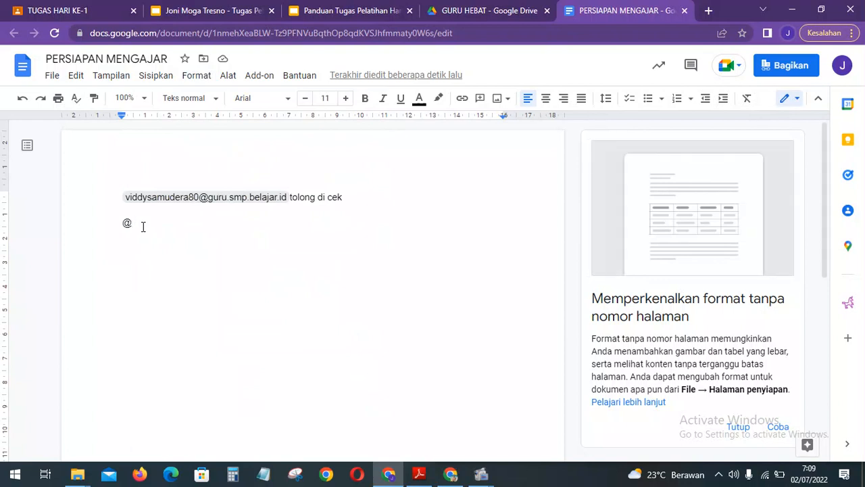
{"action": "key", "text": "BackSpace"}
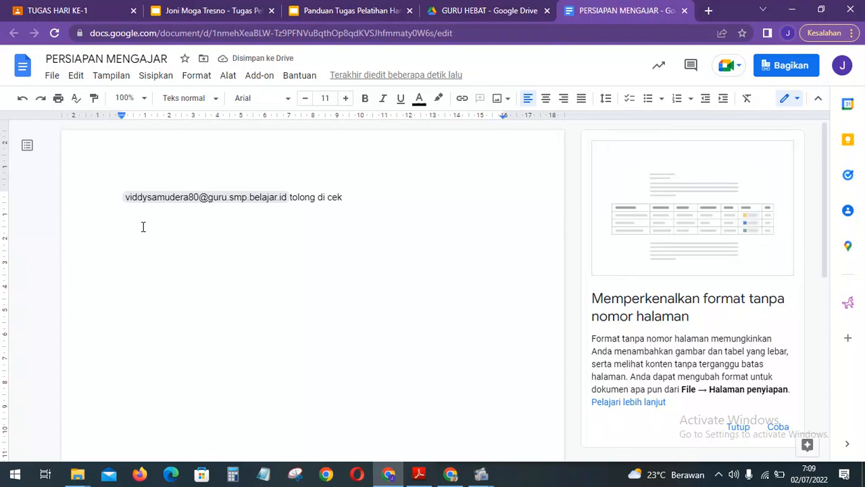
Turn the empty line below the note into a checklist item using the @ insert menu.
{"action": "type", "text": "@"}
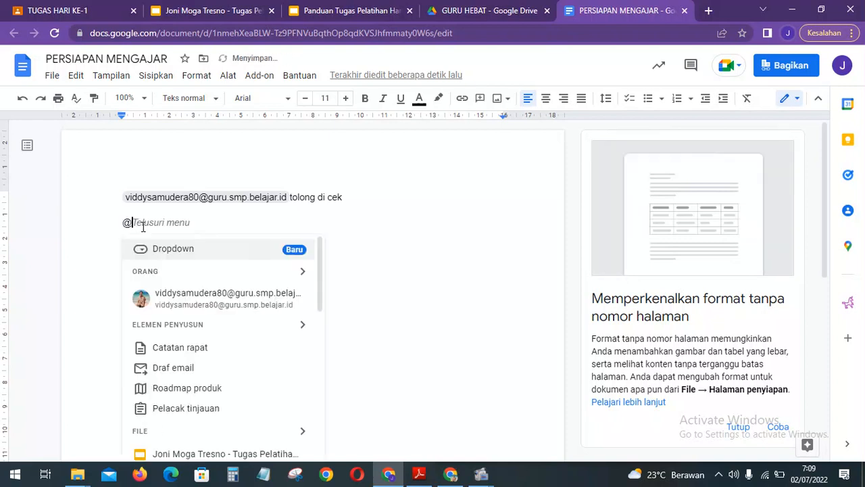
{"action": "scroll", "coordinate": [210, 348], "scroll_direction": "down", "scroll_amount": 5}
{"action": "scroll", "coordinate": [209, 348], "scroll_direction": "down", "scroll_amount": 7}
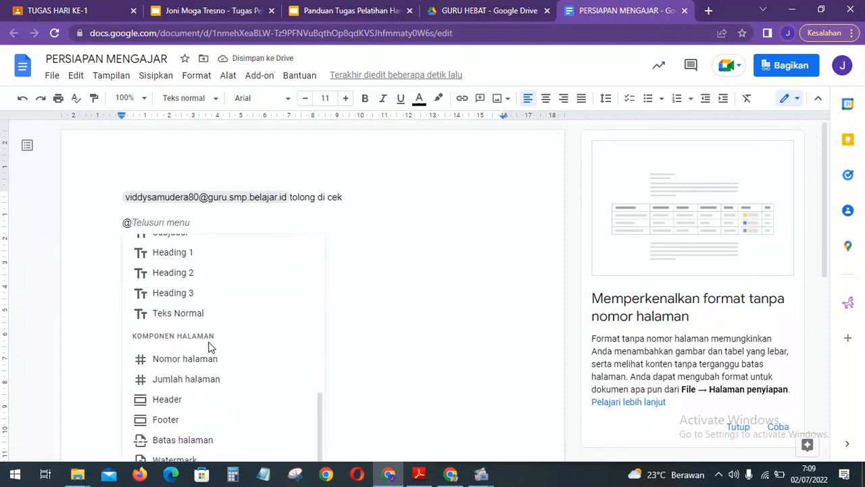
{"action": "scroll", "coordinate": [210, 348], "scroll_direction": "down", "scroll_amount": 1}
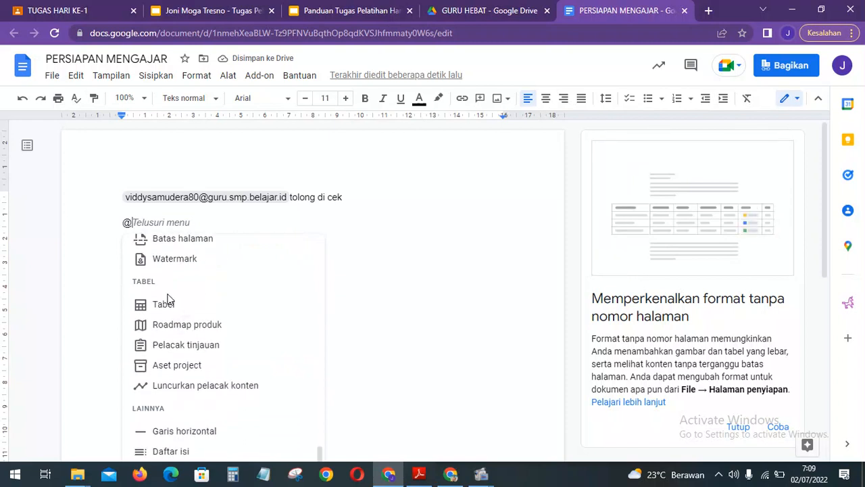
{"action": "scroll", "coordinate": [304, 301], "scroll_direction": "up", "scroll_amount": 10}
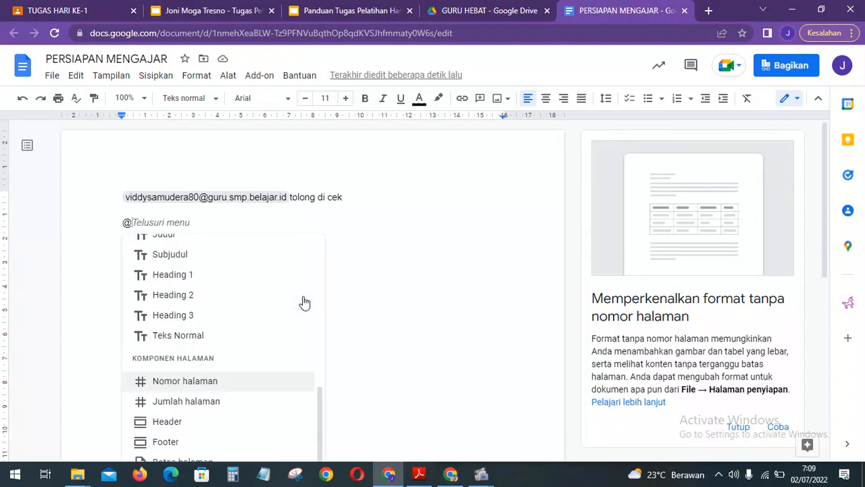
{"action": "scroll", "coordinate": [302, 302], "scroll_direction": "up", "scroll_amount": 1}
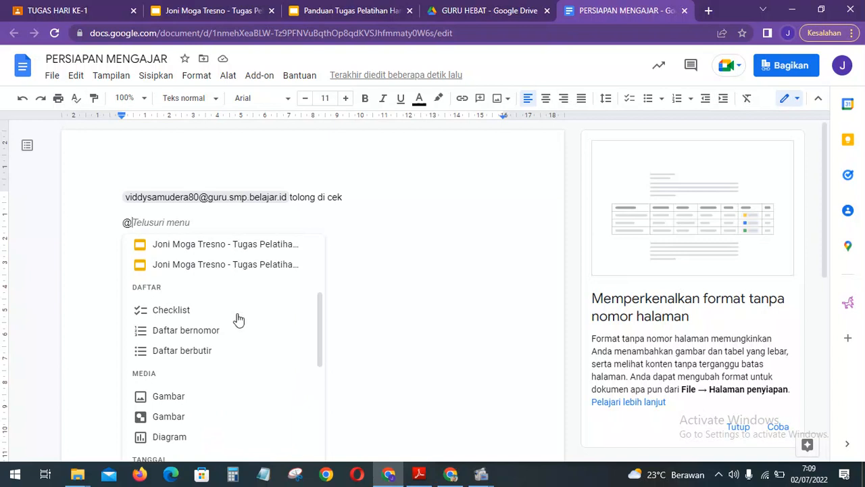
{"action": "left_click", "coordinate": [219, 320]}
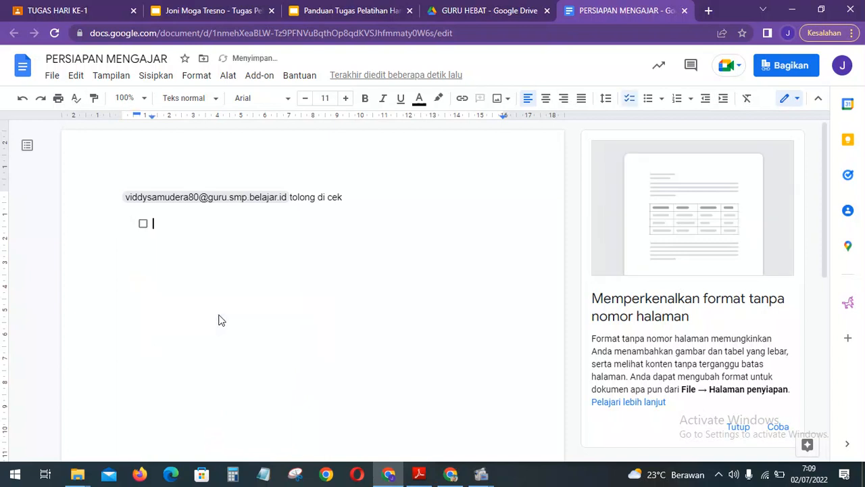
Add a 'Persipan Mengajar' heading line above the empty checklist item.
{"action": "left_click", "coordinate": [162, 210]}
{"action": "key", "text": "Return"}
{"action": "type", "text": "Per"}
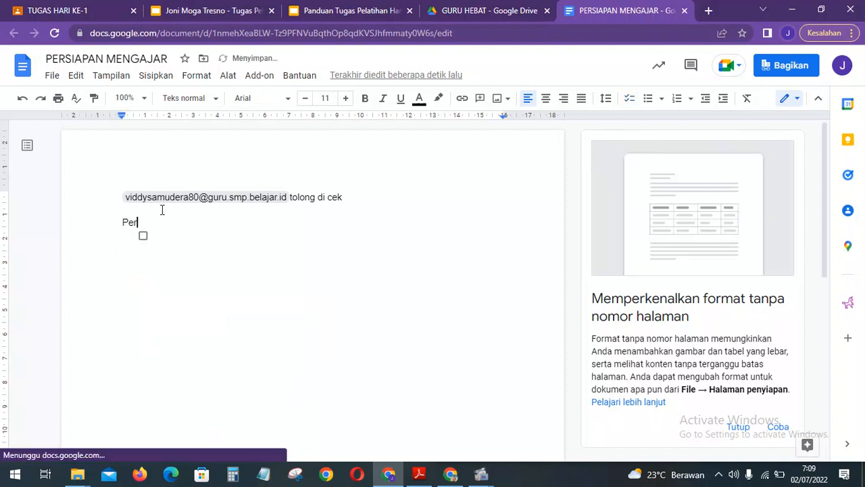
{"action": "type", "text": "sipan Menaga"}
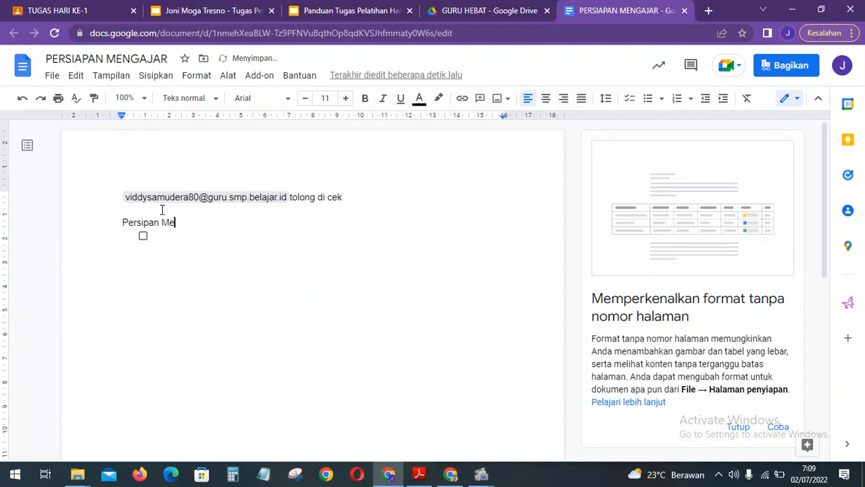
{"action": "key", "text": "BackSpace"}
{"action": "key", "text": "BackSpace"}
{"action": "key", "text": "BackSpace"}
{"action": "type", "text": "gajar"}
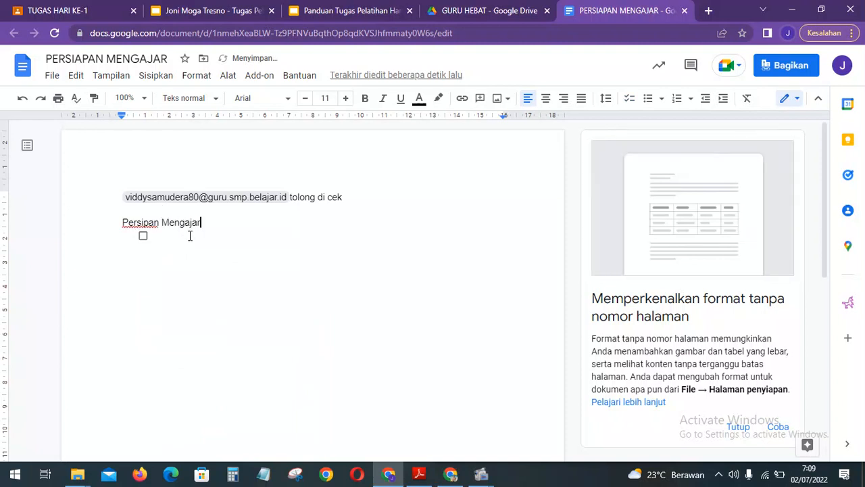
Enter the first checklist items: CP, TP and ATP.
{"action": "left_click", "coordinate": [190, 236]}
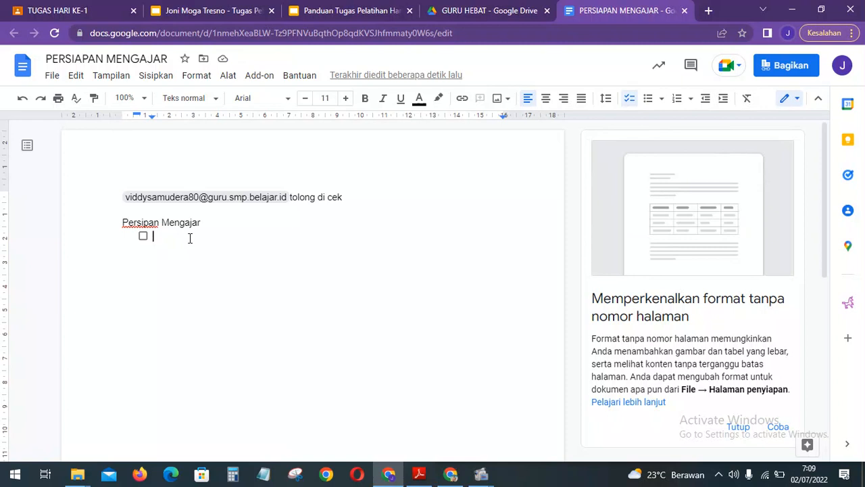
{"action": "type", "text": "CP"}
{"action": "key", "text": "Return"}
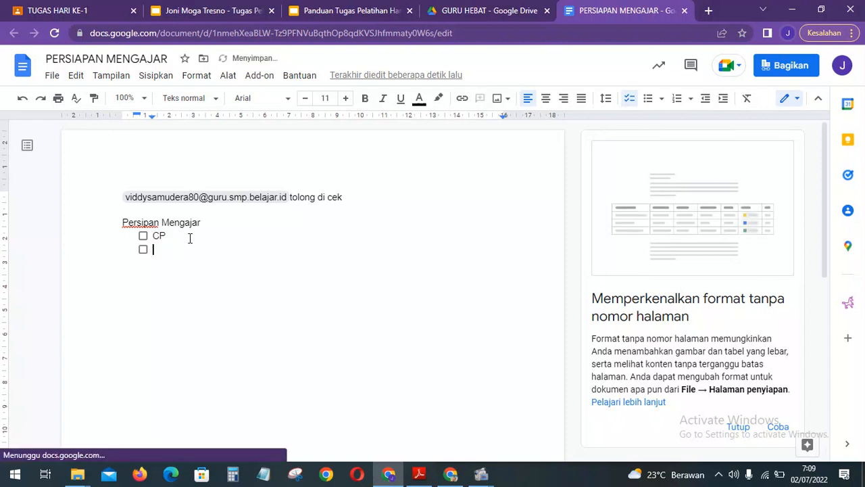
{"action": "type", "text": "TP"}
{"action": "key", "text": "Return"}
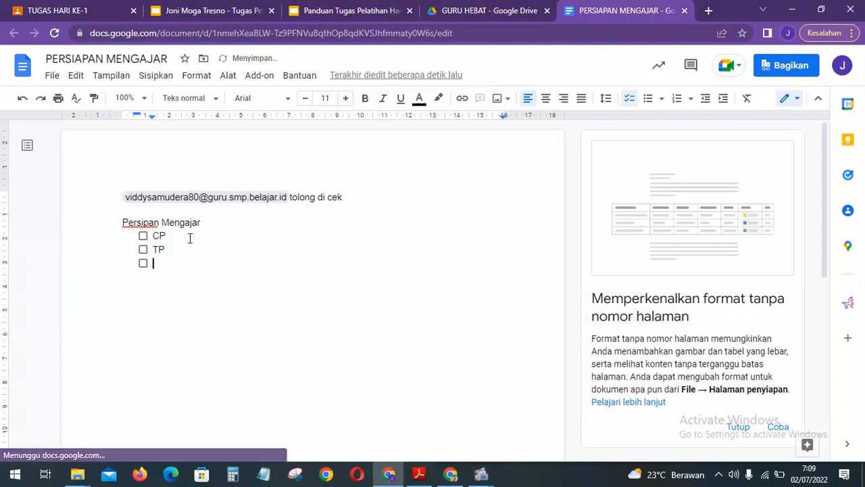
{"action": "type", "text": "ATP"}
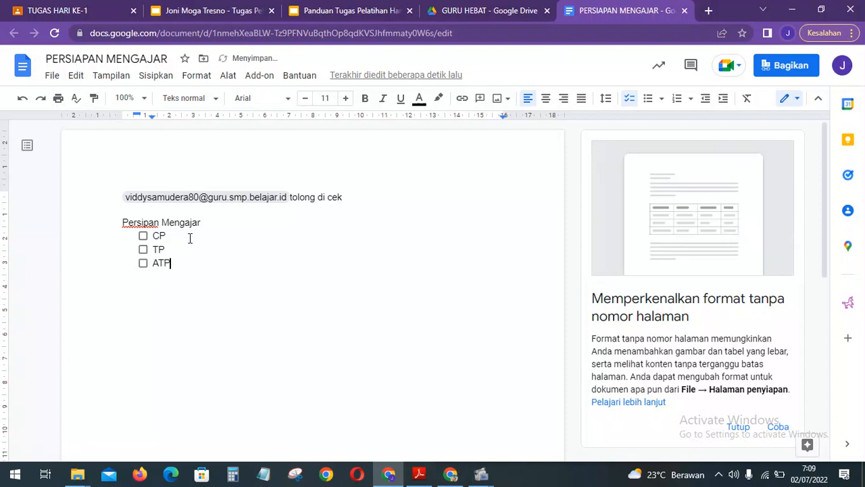
{"action": "key", "text": "Return"}
Add the remaining items Modul Pembelajaran, Slide Presentasi and Proyek P3.
{"action": "type", "text": "Modu"}
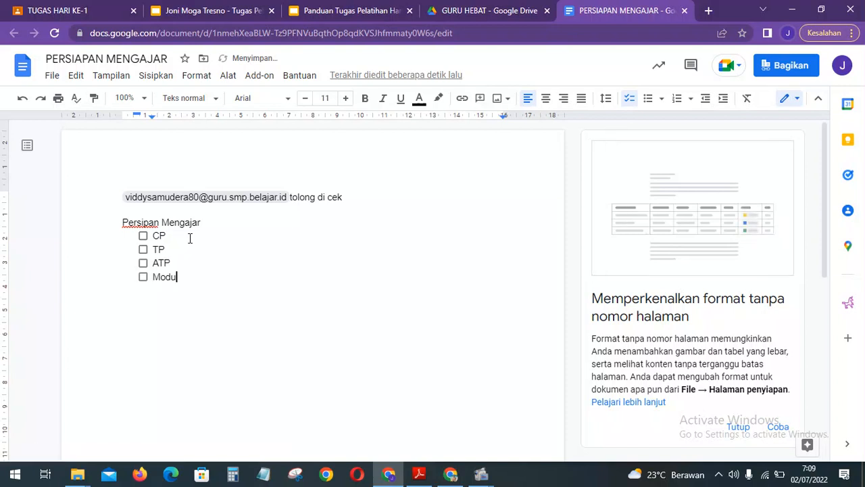
{"action": "type", "text": "l Pembelajaa"}
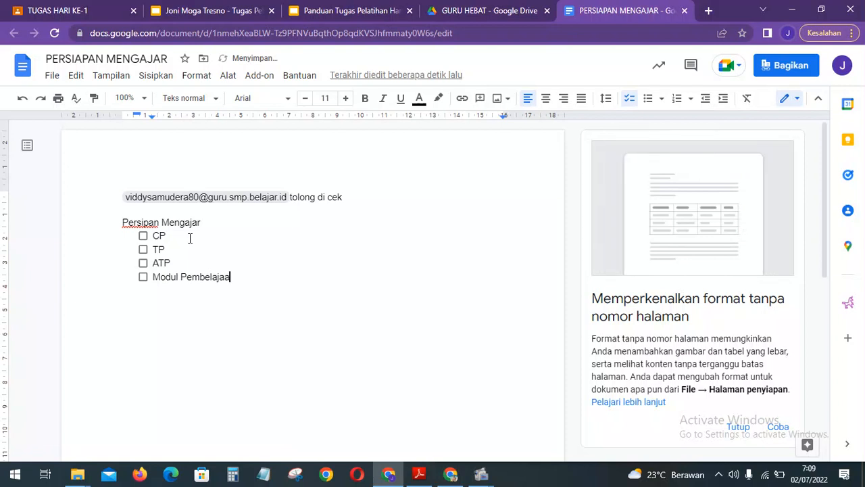
{"action": "key", "text": "BackSpace"}
{"action": "type", "text": "ran"}
{"action": "key", "text": "Return"}
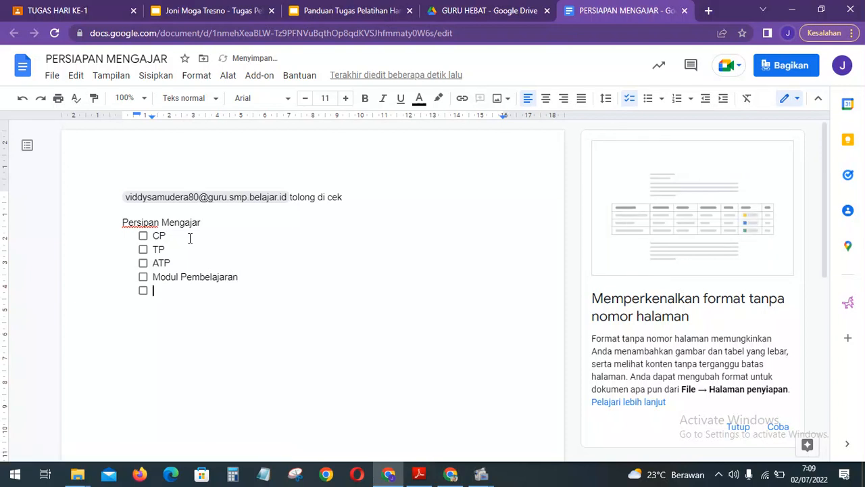
{"action": "type", "text": "SI"}
{"action": "type", "text": "ide Pre"}
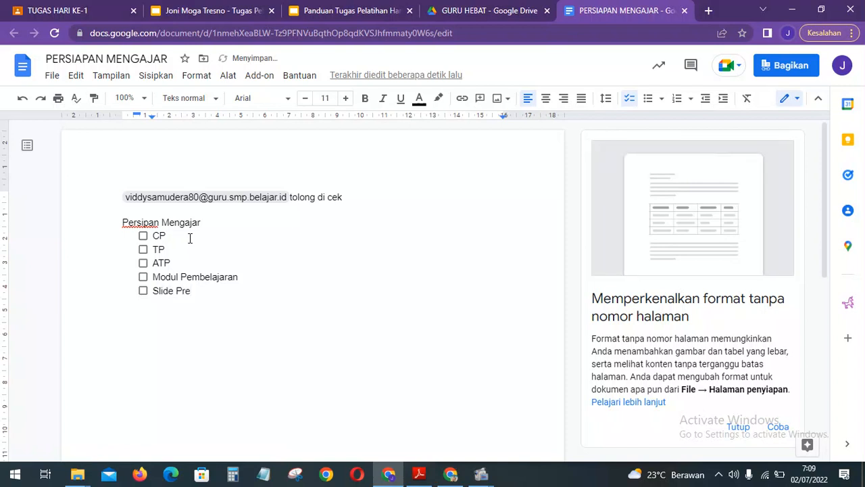
{"action": "type", "text": "sentasi"}
{"action": "key", "text": "Return"}
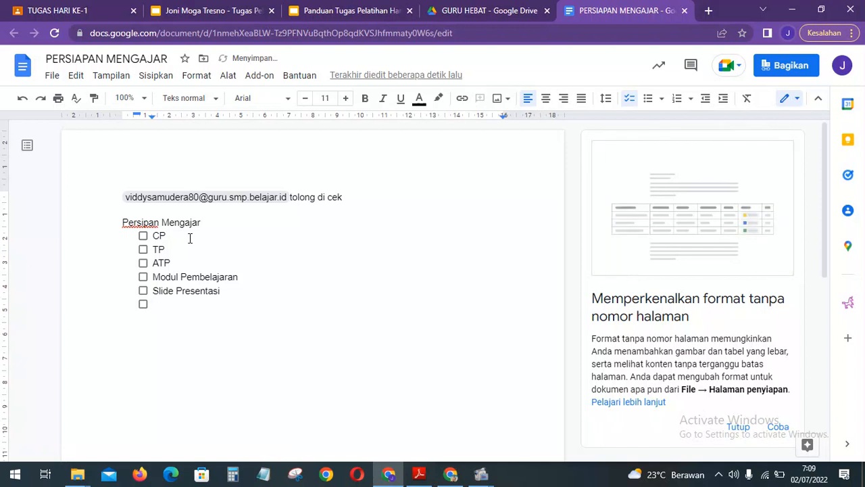
{"action": "type", "text": "Proyek P"}
{"action": "type", "text": "5"}
{"action": "key", "text": "BackSpace"}
{"action": "type", "text": "3"}
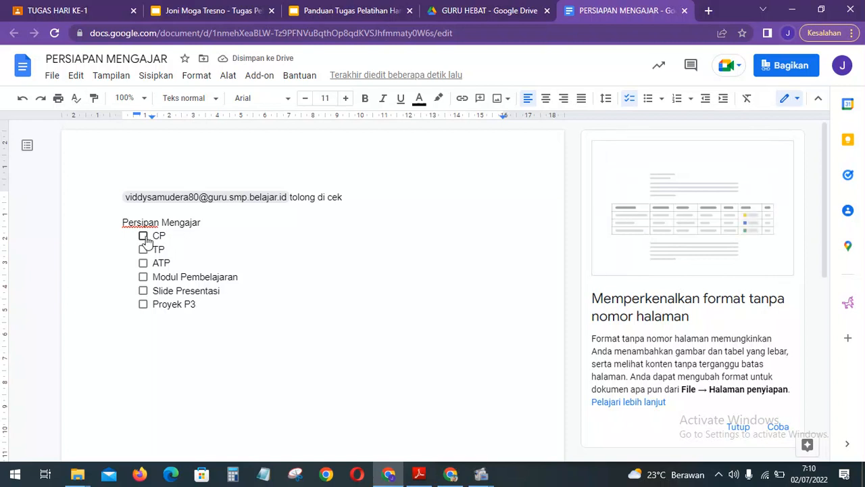
Tick all six items from CP to Proyek P3 and add a plain empty line below the list.
{"action": "left_click", "coordinate": [218, 226]}
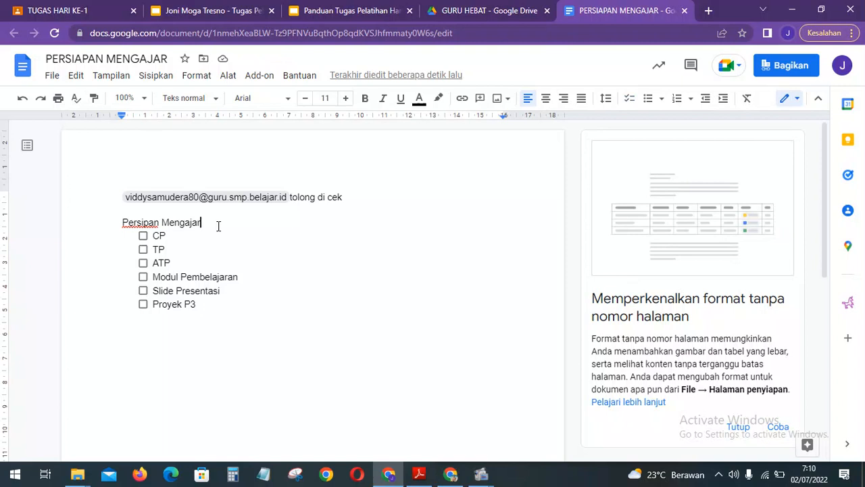
{"action": "left_click", "coordinate": [143, 238]}
{"action": "left_click", "coordinate": [143, 250]}
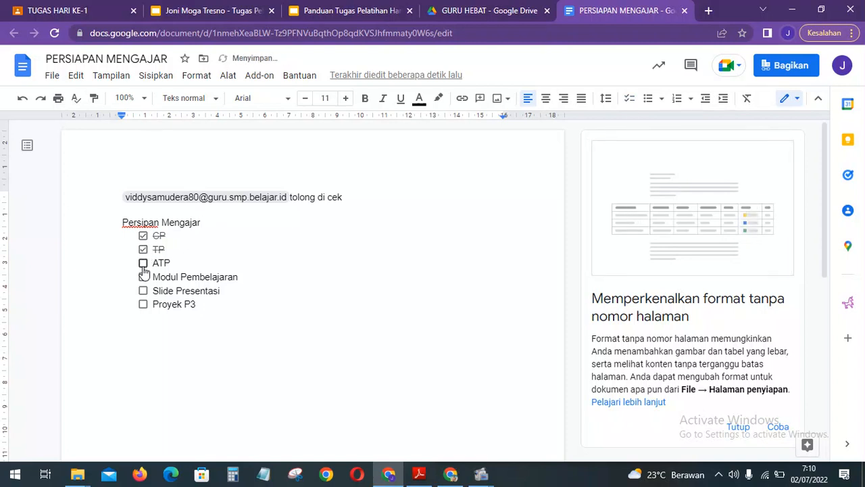
{"action": "left_click", "coordinate": [143, 263]}
{"action": "left_click", "coordinate": [143, 277]}
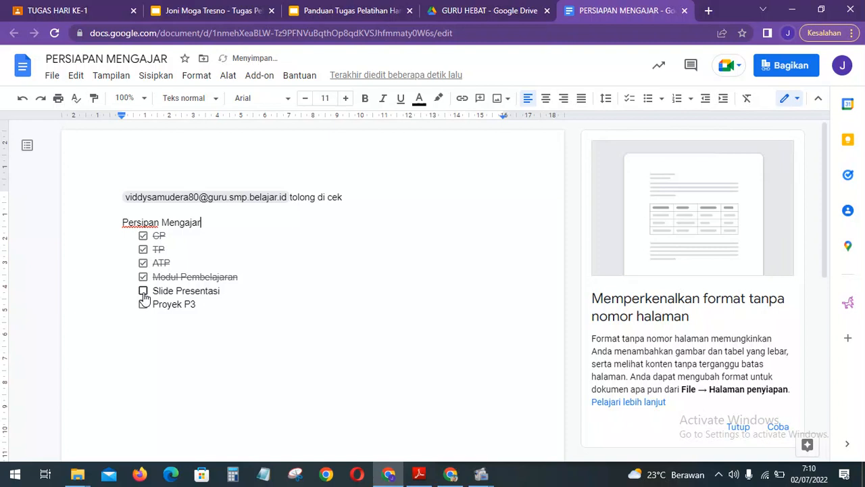
{"action": "left_click", "coordinate": [143, 290]}
{"action": "left_click", "coordinate": [143, 304]}
{"action": "left_click", "coordinate": [248, 316]}
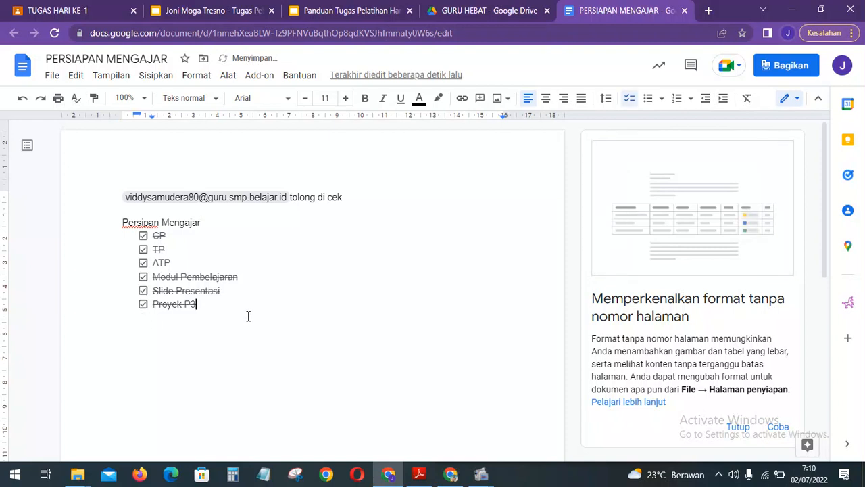
{"action": "key", "text": "Return"}
{"action": "key", "text": "Return"}
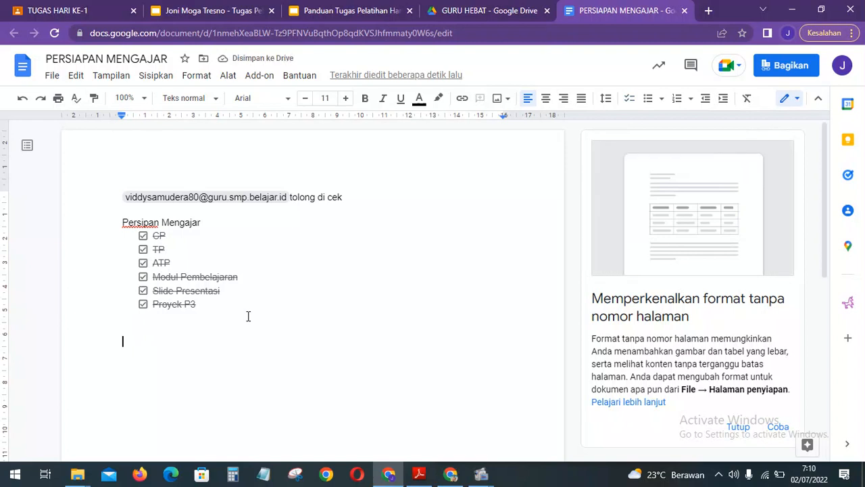
Type 'Capaian Pembelajaran adalah' below the checklist and close the page-format tips panel.
{"action": "type", "text": "Capaia"}
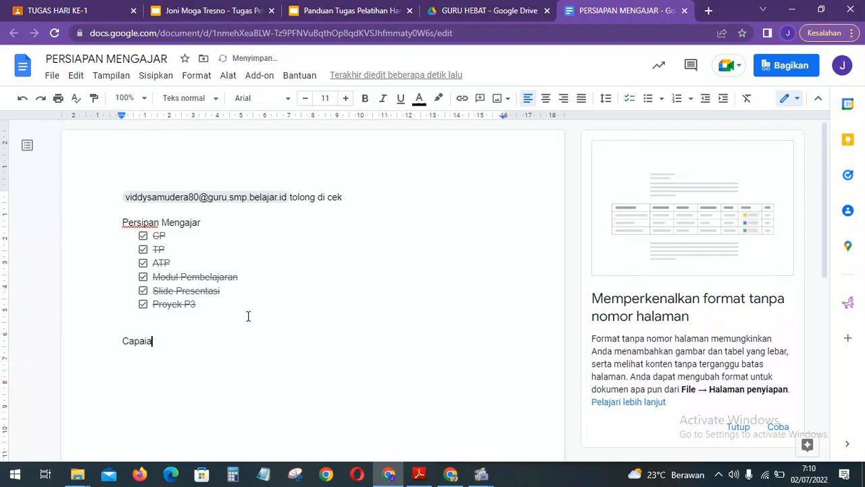
{"action": "type", "text": "n Pembelajaran adalah"}
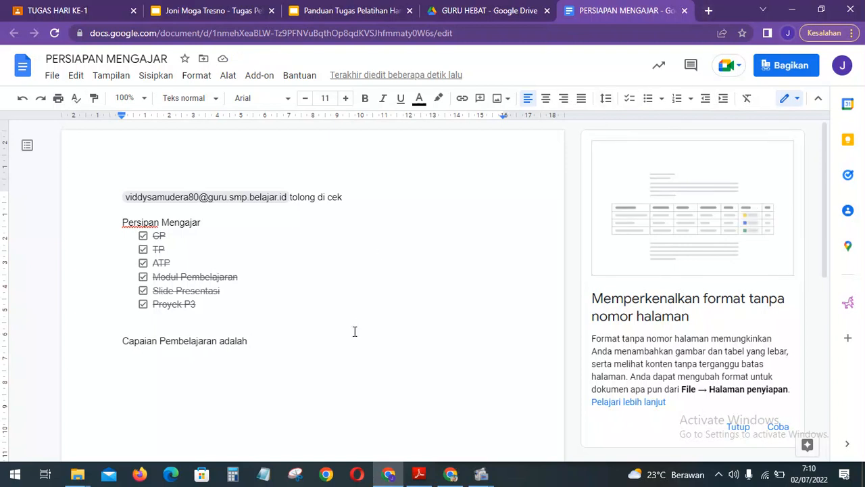
{"action": "left_click", "coordinate": [747, 424]}
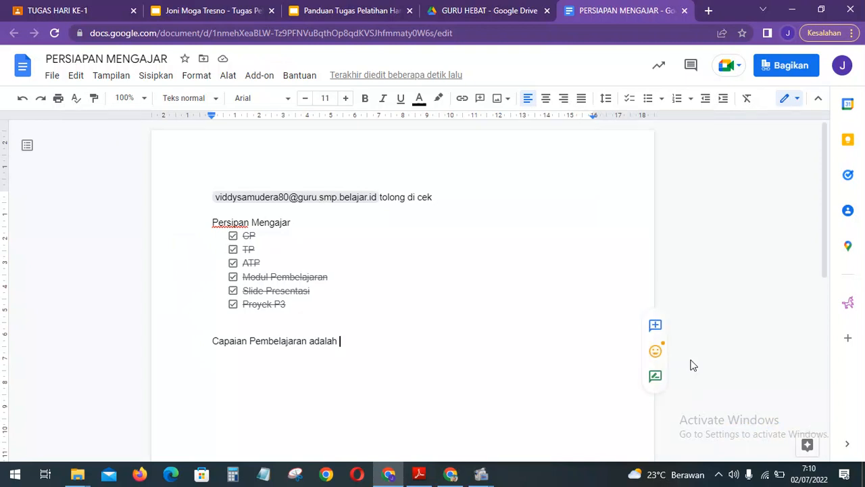
Search Explore for 'capaian pembelajaran kurikulum merdeka' and browse the web results.
{"action": "left_click", "coordinate": [796, 446]}
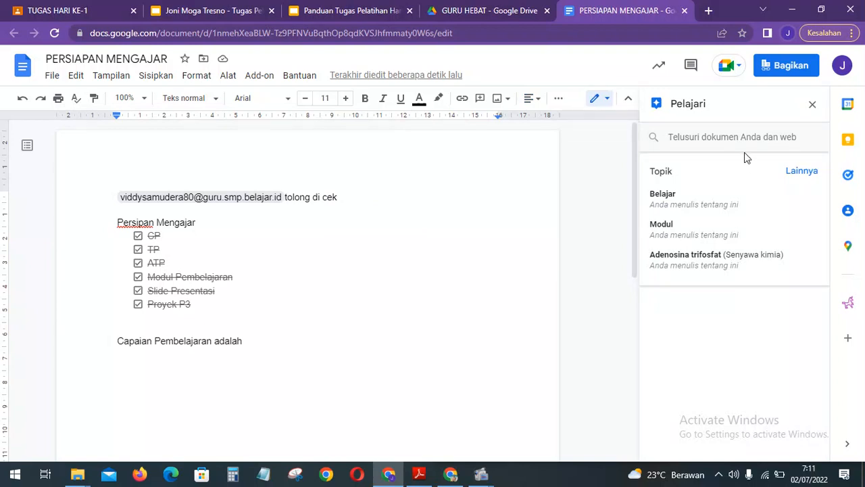
{"action": "left_click", "coordinate": [736, 137]}
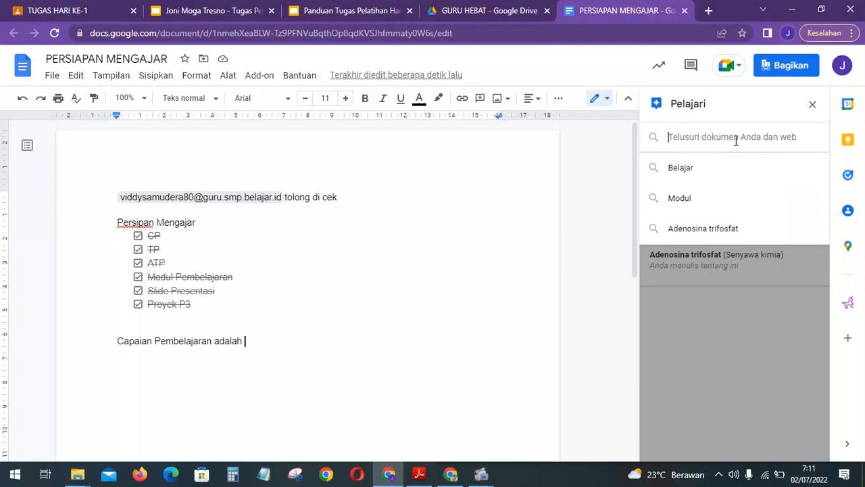
{"action": "key", "text": "Escape"}
{"action": "left_click", "coordinate": [736, 138]}
{"action": "type", "text": "capaian "}
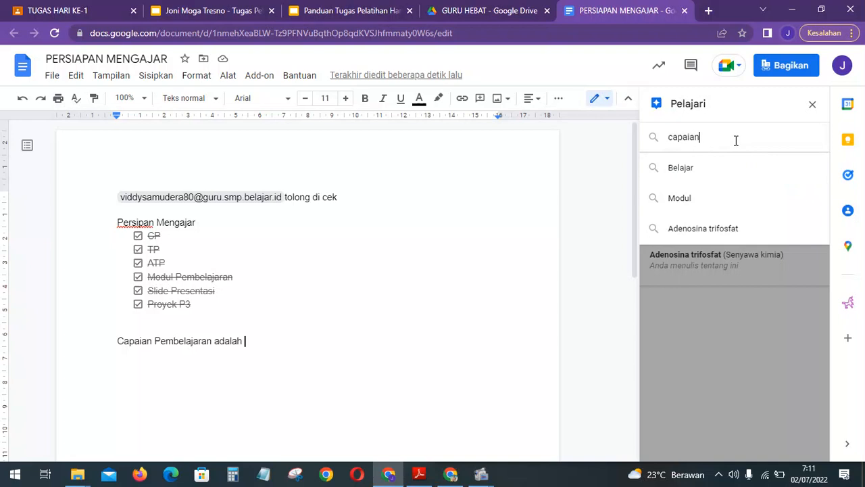
{"action": "type", "text": "pe"}
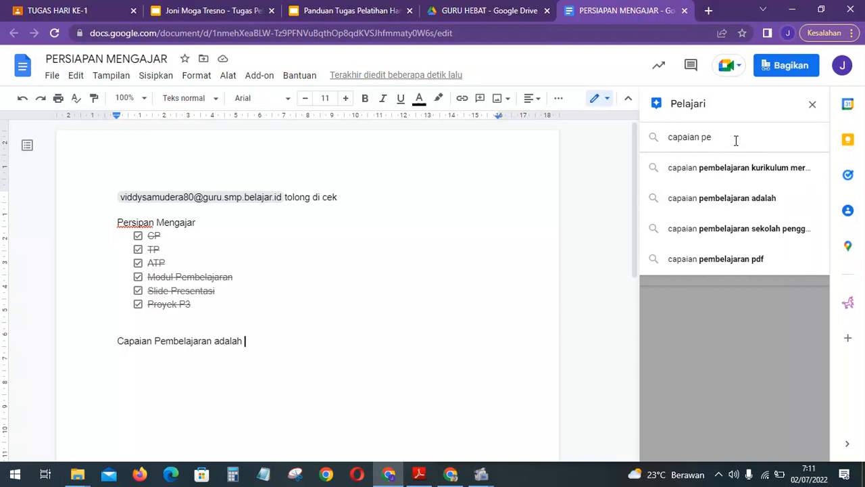
{"action": "left_click", "coordinate": [739, 168]}
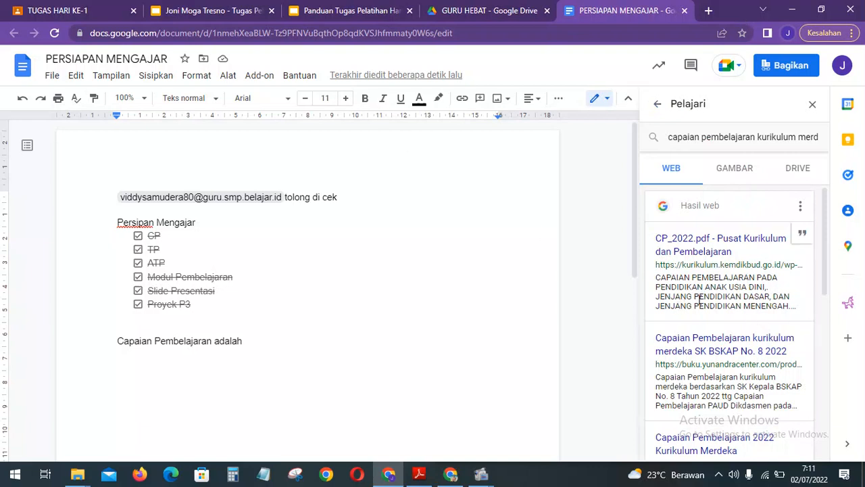
{"action": "scroll", "coordinate": [697, 298], "scroll_direction": "down", "scroll_amount": 2}
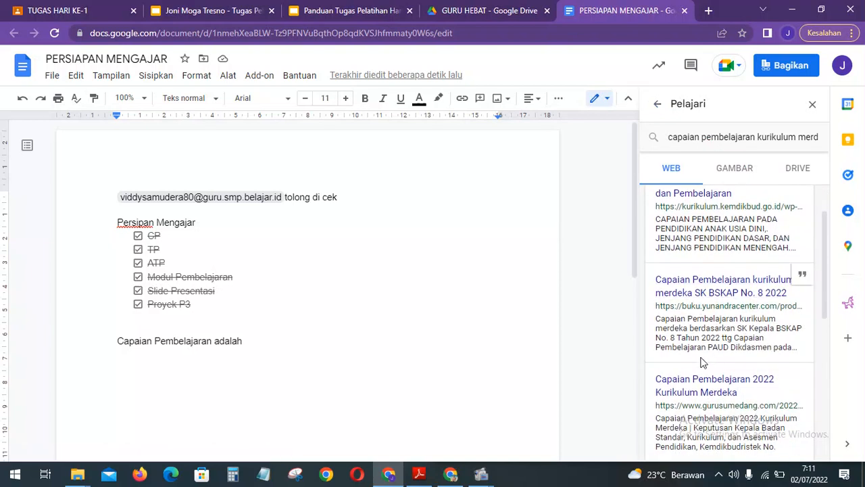
{"action": "scroll", "coordinate": [737, 352], "scroll_direction": "down", "scroll_amount": 1}
{"action": "scroll", "coordinate": [744, 387], "scroll_direction": "down", "scroll_amount": 2}
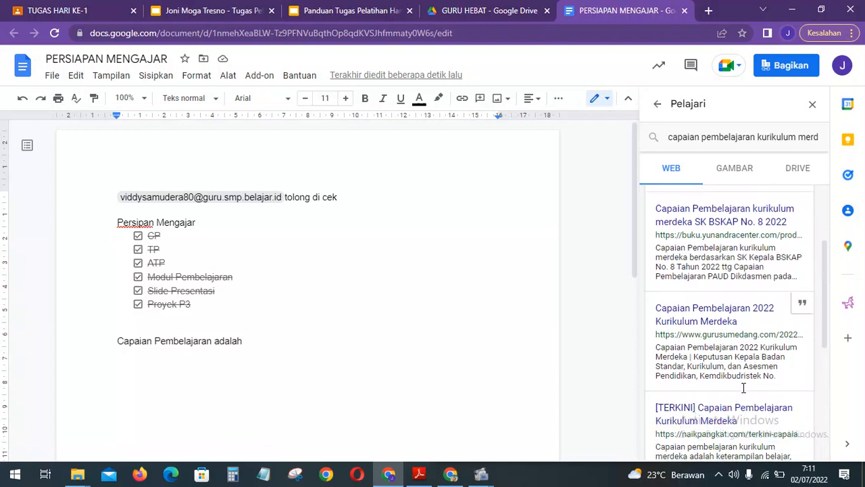
{"action": "scroll", "coordinate": [743, 388], "scroll_direction": "down", "scroll_amount": 1}
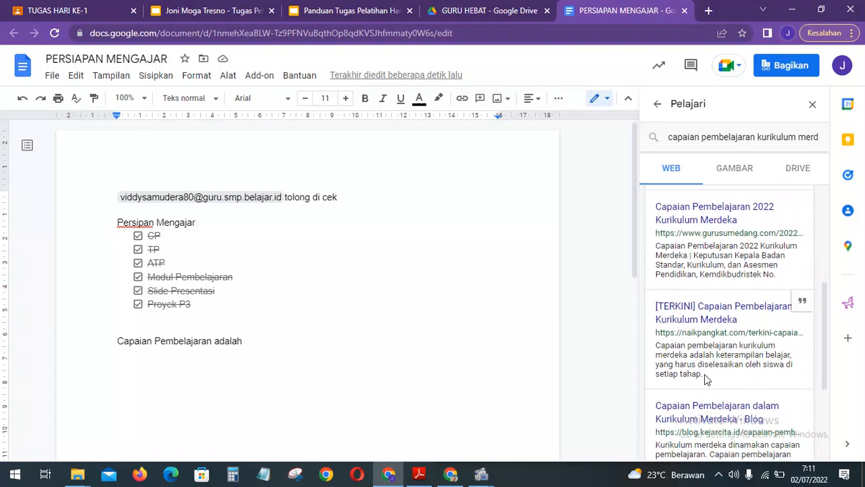
Copy the [TERKINI] result's definition snippet and paste it after 'adalah'.
{"action": "left_click_drag", "start_coordinate": [704, 376], "coordinate": [654, 353]}
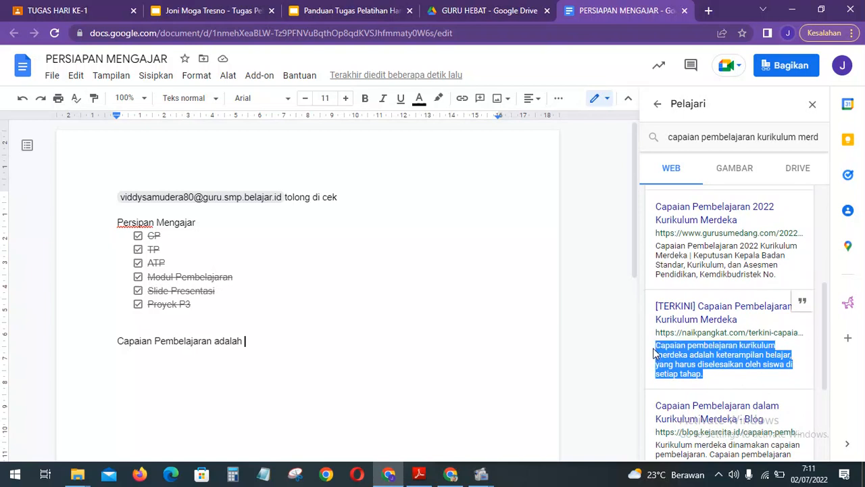
{"action": "left_click_drag", "start_coordinate": [728, 382], "coordinate": [718, 355]}
{"action": "key", "text": "ctrl+c"}
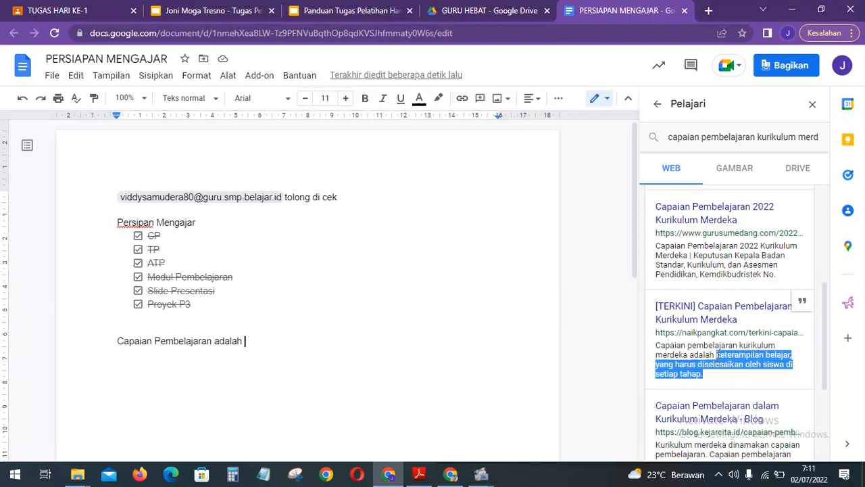
{"action": "left_click", "coordinate": [349, 349]}
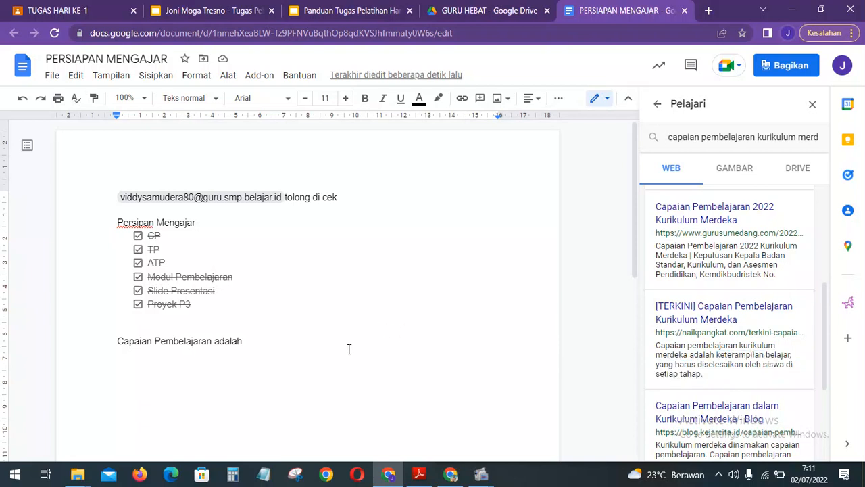
{"action": "key", "text": "ctrl+v"}
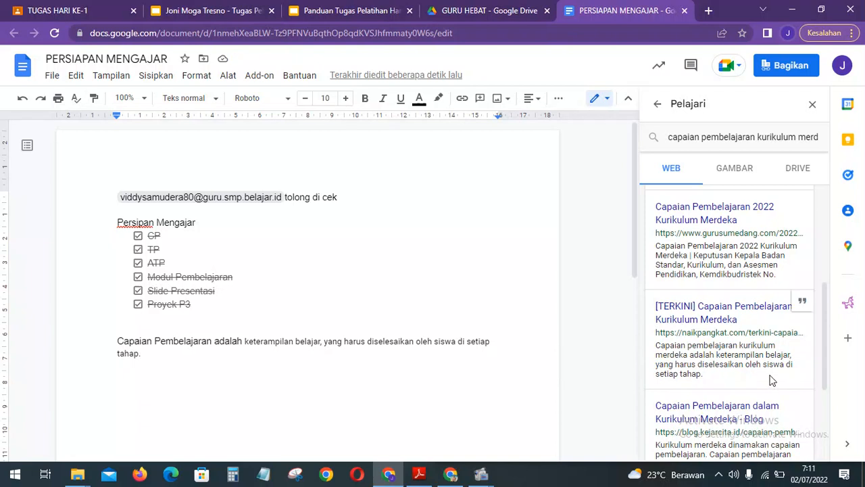
Cite the naikpangkat article as footnote 1 and close the Explore panel.
{"action": "left_click", "coordinate": [803, 304]}
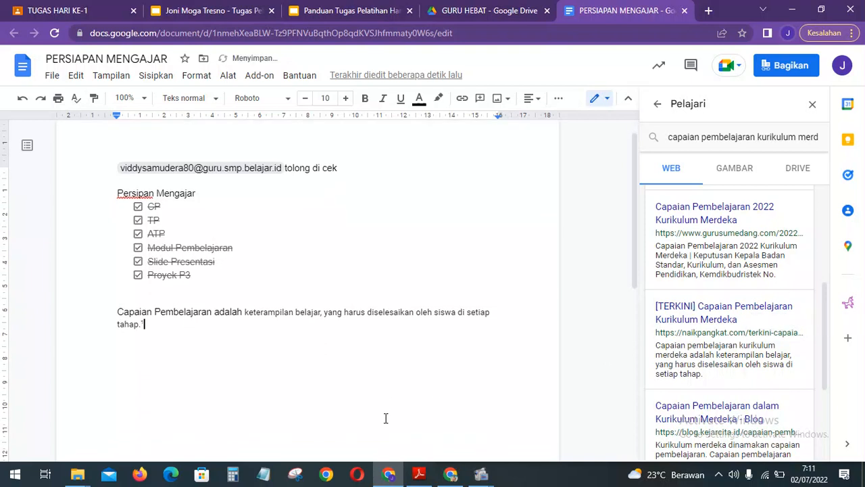
{"action": "scroll", "coordinate": [386, 419], "scroll_direction": "down", "scroll_amount": 1}
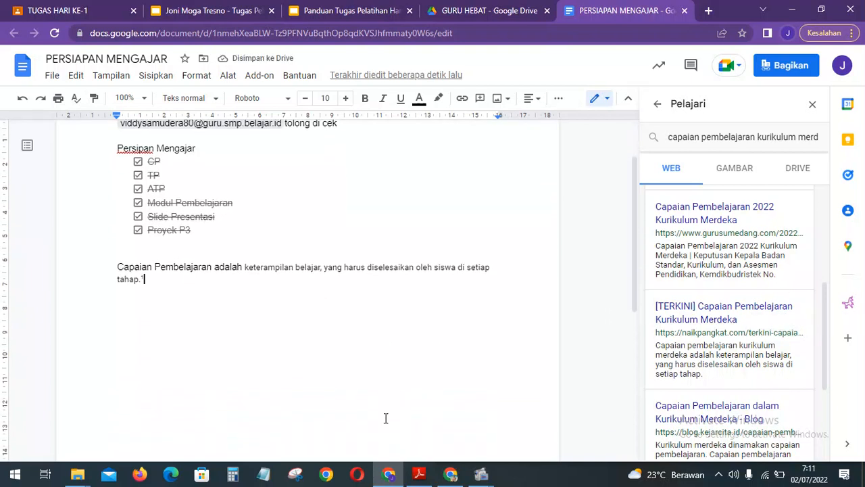
{"action": "scroll", "coordinate": [385, 419], "scroll_direction": "down", "scroll_amount": 8}
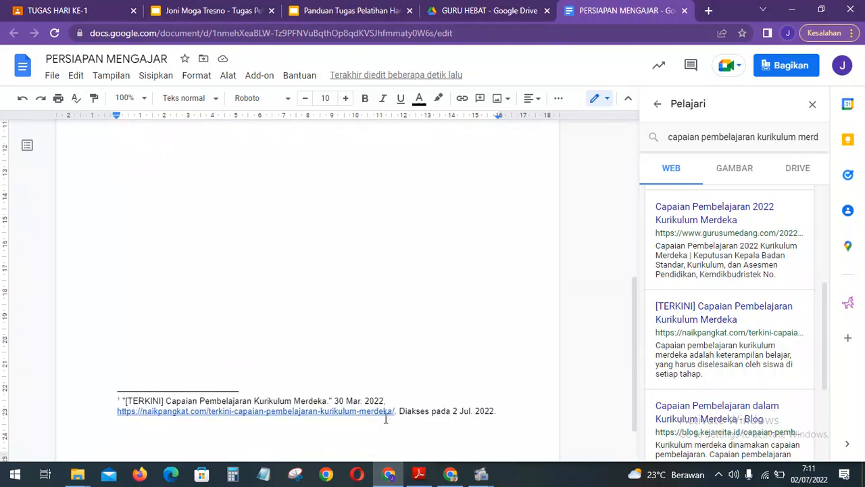
{"action": "scroll", "coordinate": [385, 419], "scroll_direction": "down", "scroll_amount": 1}
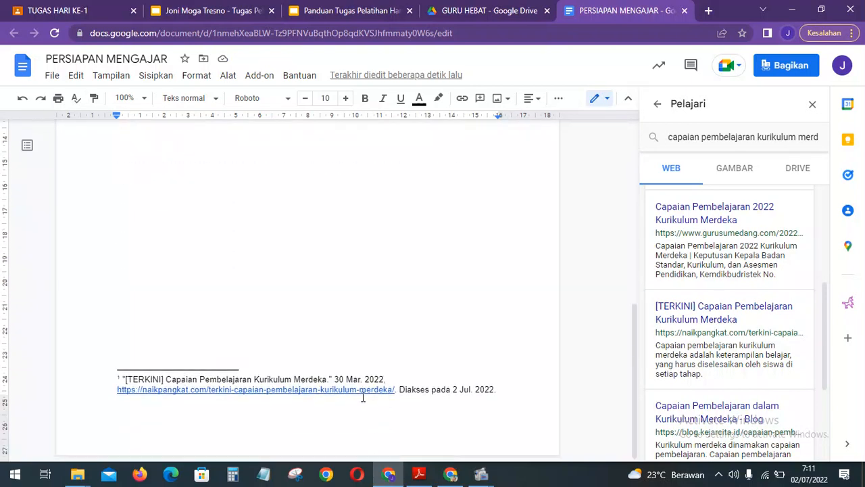
{"action": "scroll", "coordinate": [484, 402], "scroll_direction": "up", "scroll_amount": 10}
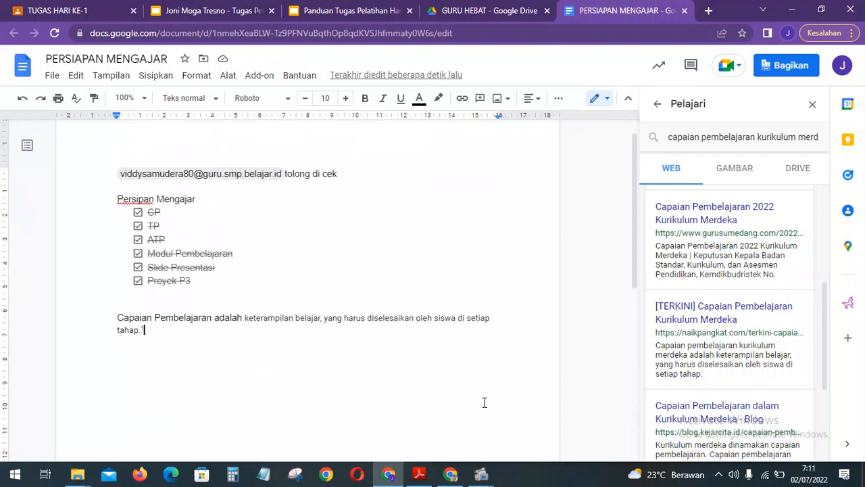
{"action": "scroll", "coordinate": [484, 402], "scroll_direction": "down", "scroll_amount": 10}
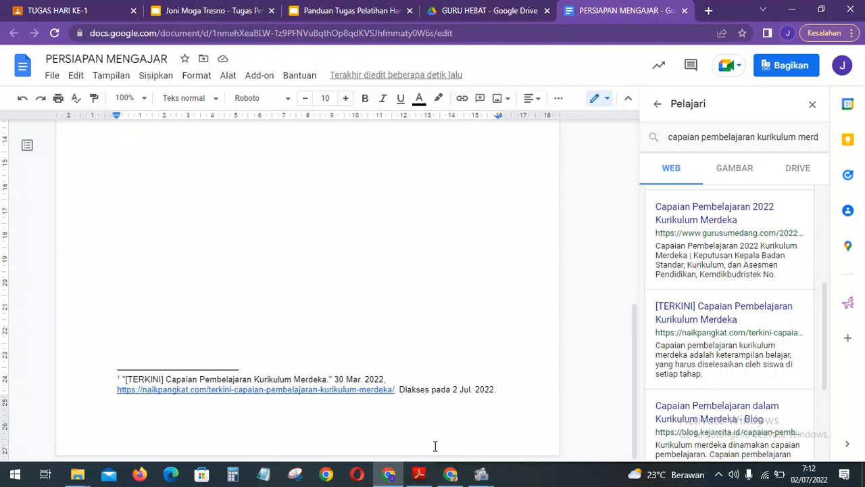
{"action": "scroll", "coordinate": [338, 275], "scroll_direction": "up", "scroll_amount": 10}
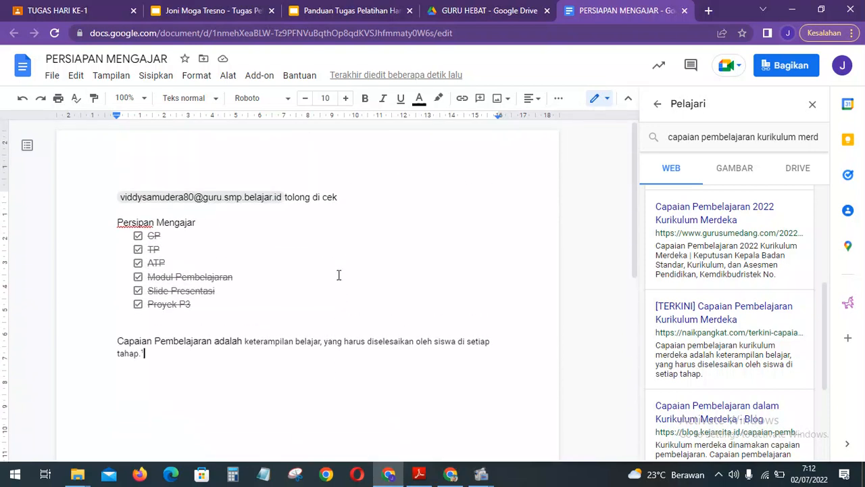
{"action": "left_click", "coordinate": [814, 107]}
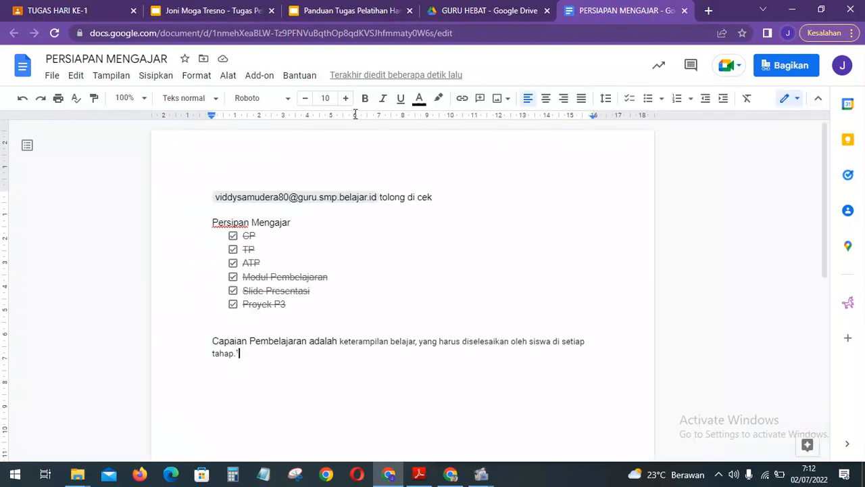
After checking guide slide 4, snip the whole PERSIAPAN MENGAJAR window and go to the task deck.
{"action": "left_click", "coordinate": [365, 10]}
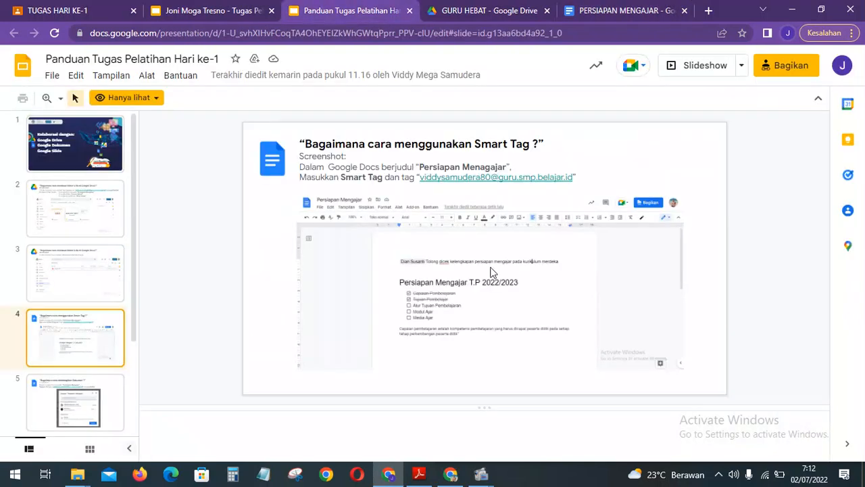
{"action": "left_click", "coordinate": [605, 8]}
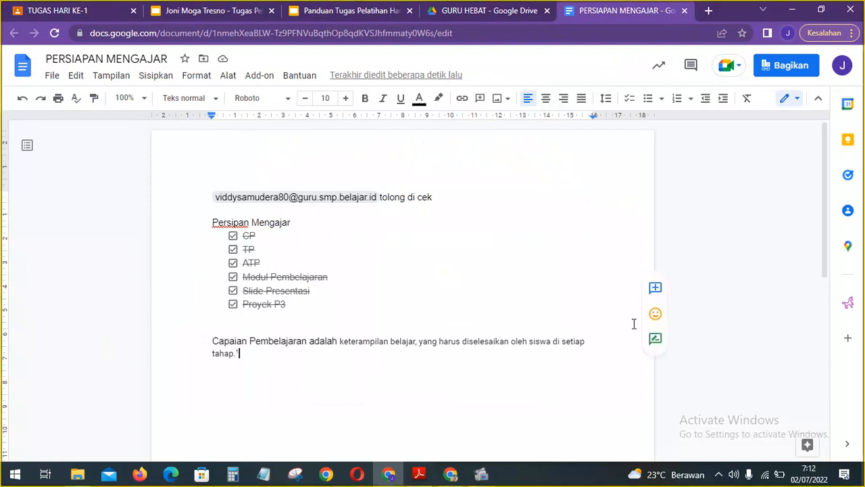
{"action": "key", "text": "super+shift+s"}
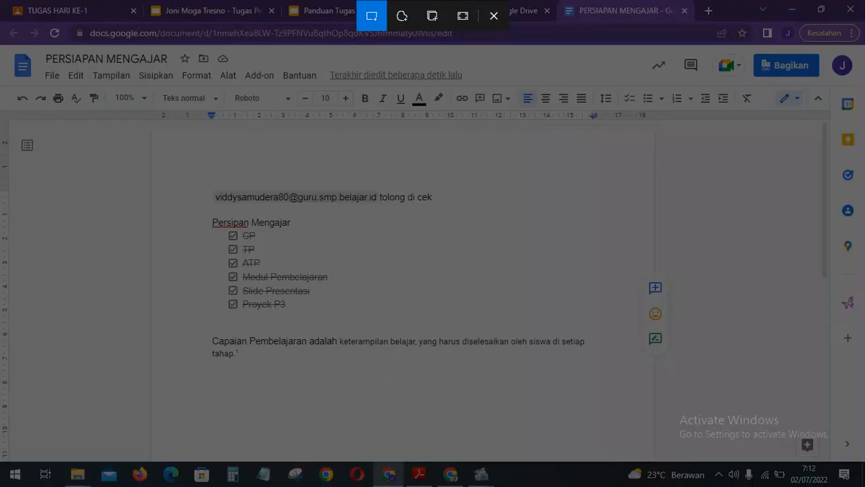
{"action": "mouse_move", "coordinate": [2, 42]}
{"action": "left_mouse_down"}
{"action": "mouse_move", "coordinate": [648, 297]}
{"action": "mouse_move", "coordinate": [864, 445]}
{"action": "mouse_move", "coordinate": [864, 473]}
{"action": "mouse_move", "coordinate": [861, 459]}
{"action": "left_mouse_up"}
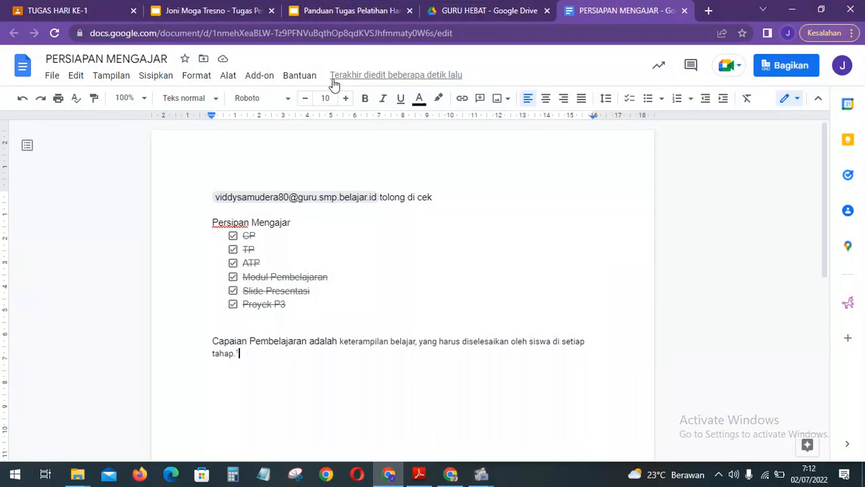
{"action": "left_click", "coordinate": [171, 9]}
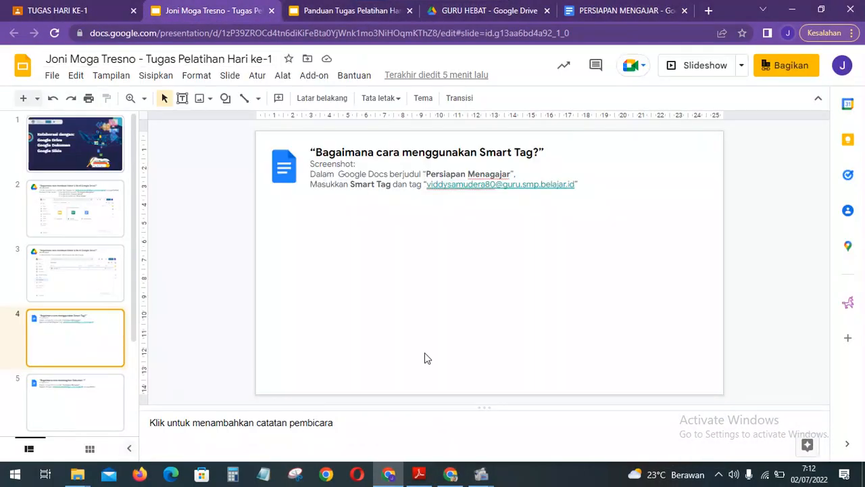
Paste the document screenshot onto slide 4, nudge it right, and return to the document.
{"action": "key", "text": "ctrl+v"}
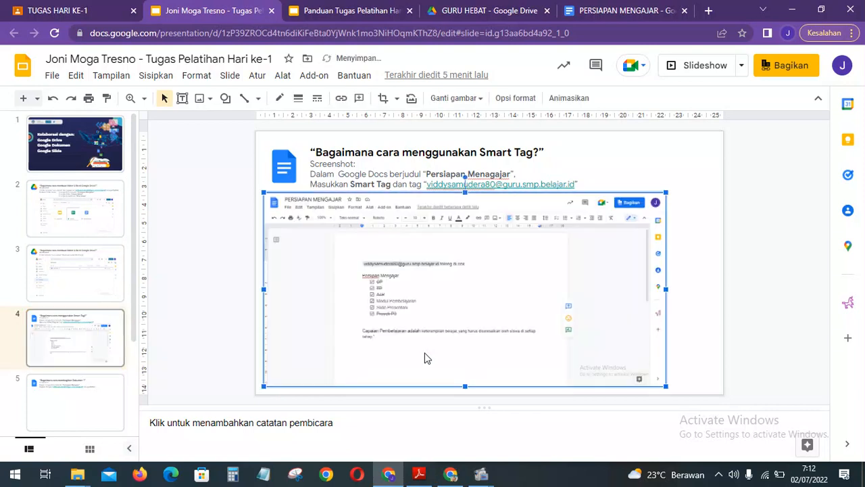
{"action": "key", "text": "Right"}
{"action": "key", "text": "Right"}
{"action": "key", "text": "Right"}
{"action": "key", "text": "Right"}
{"action": "key", "text": "Right"}
{"action": "key", "text": "Right"}
{"action": "key", "text": "Right"}
{"action": "key", "text": "Right"}
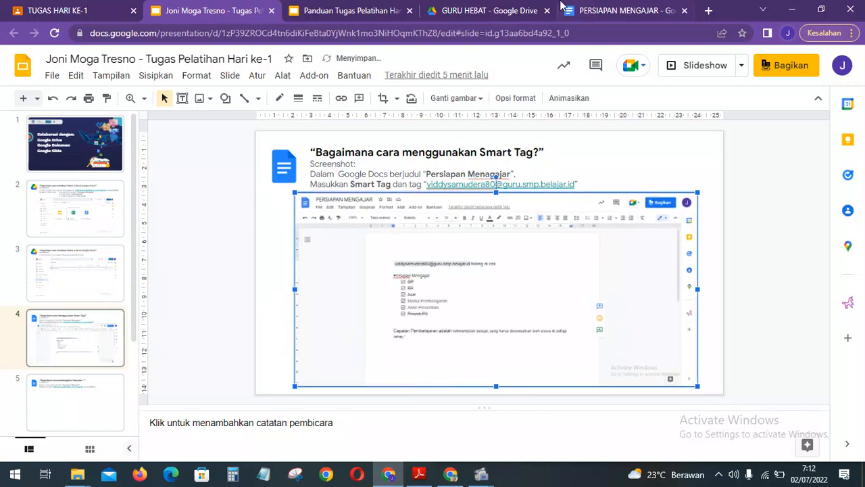
{"action": "left_click", "coordinate": [597, 9]}
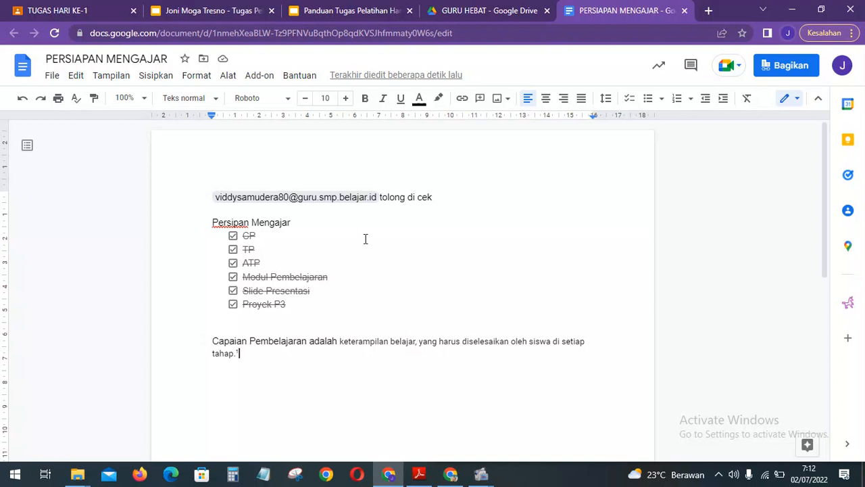
Comment 'Kurang lengkap' on the Slide Presentasi checklist item, then bring up the Panduan guide.
{"action": "left_click", "coordinate": [310, 290]}
{"action": "left_click_drag", "start_coordinate": [309, 291], "coordinate": [245, 292]}
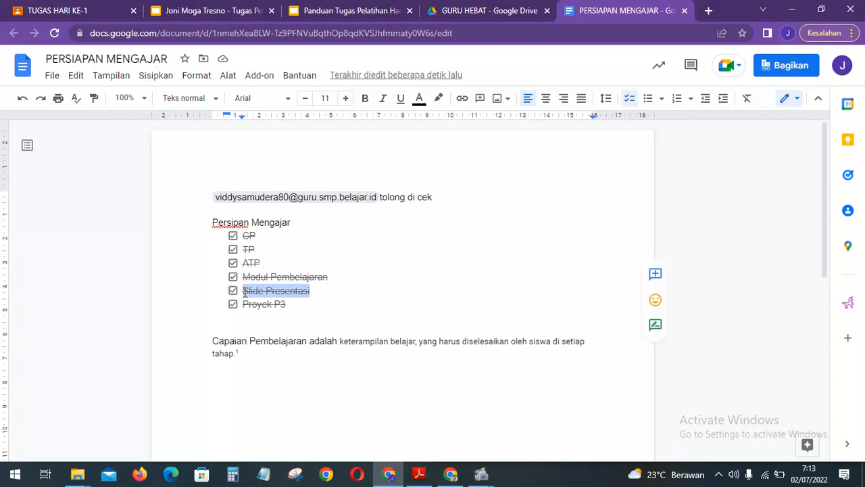
{"action": "left_click", "coordinate": [656, 274]}
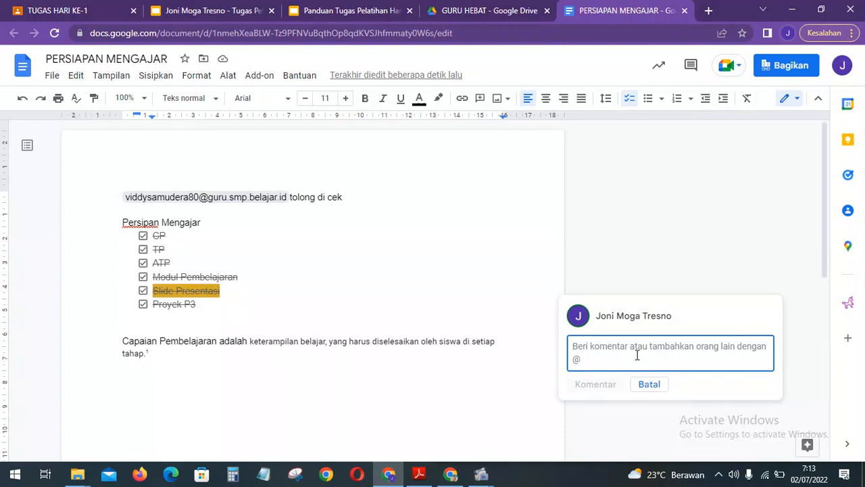
{"action": "type", "text": "Kuran"}
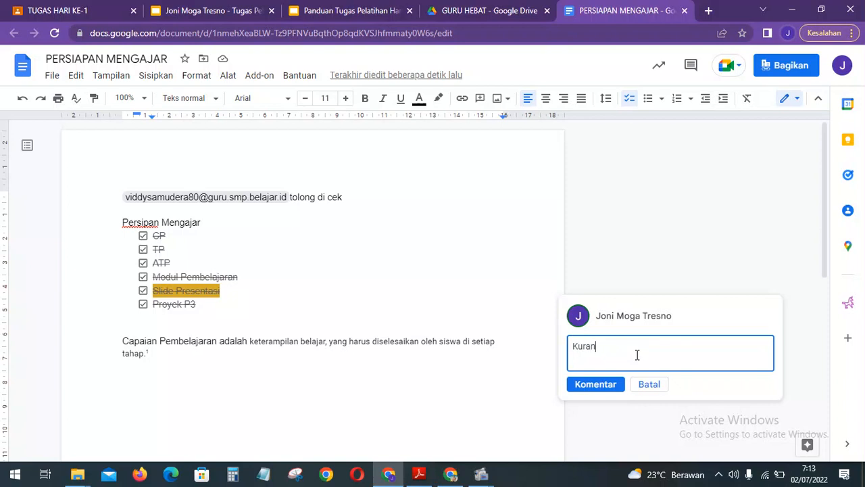
{"action": "type", "text": "g lengkap"}
{"action": "left_click", "coordinate": [593, 386]}
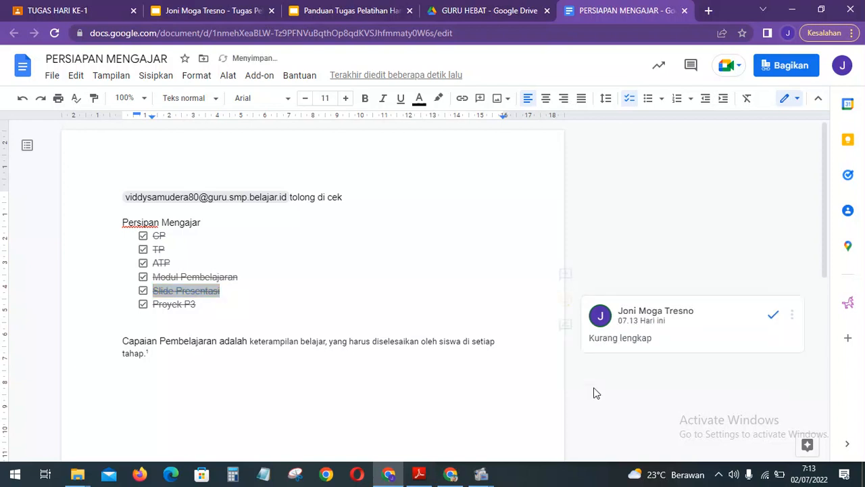
{"action": "left_click", "coordinate": [313, 299]}
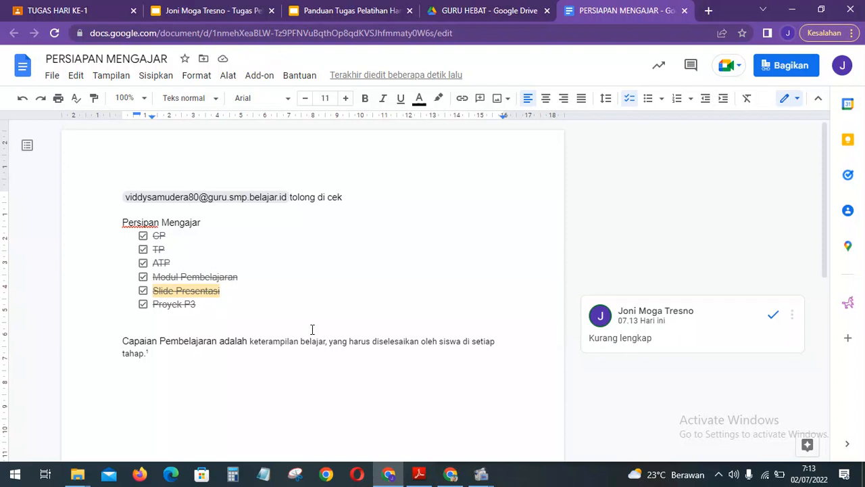
{"action": "left_click", "coordinate": [341, 8]}
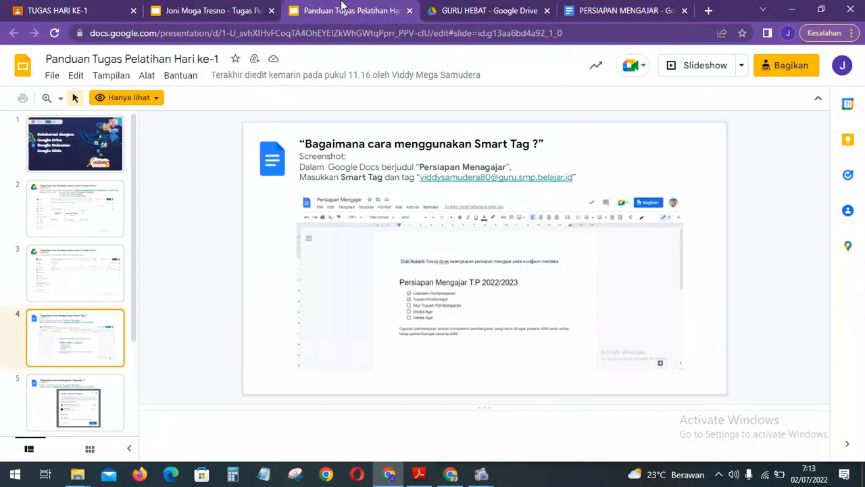
Advance the guide to slide 5 on sharing, then return to the PERSIAPAN MENGAJAR document.
{"action": "key", "text": "Down"}
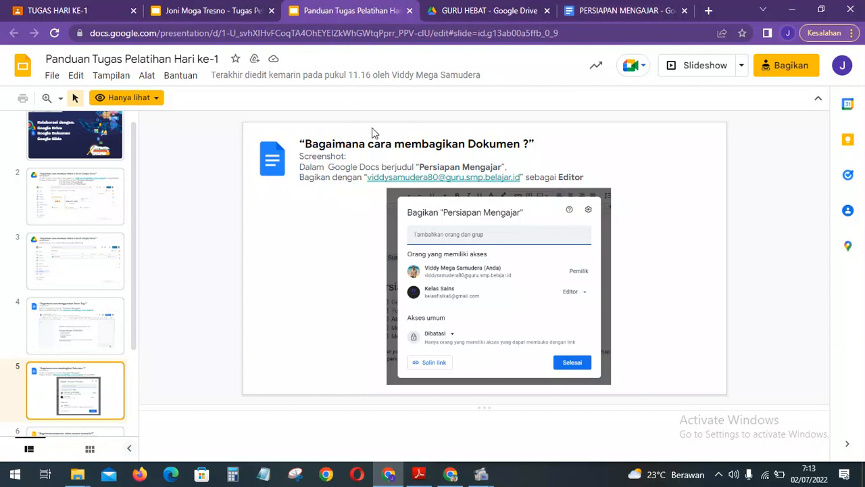
{"action": "left_click", "coordinate": [611, 8]}
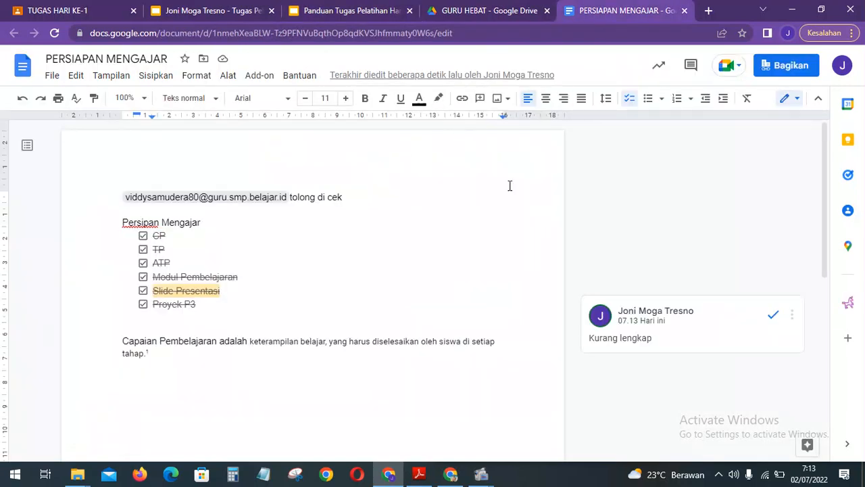
In the share settings, clear the add-people field and change the collaborator from Pelihat to Editor.
{"action": "left_click", "coordinate": [788, 68]}
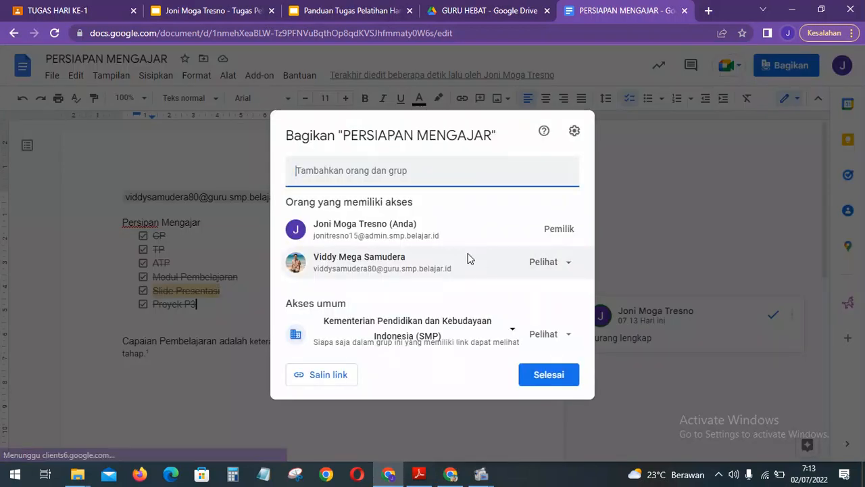
{"action": "left_click", "coordinate": [356, 171]}
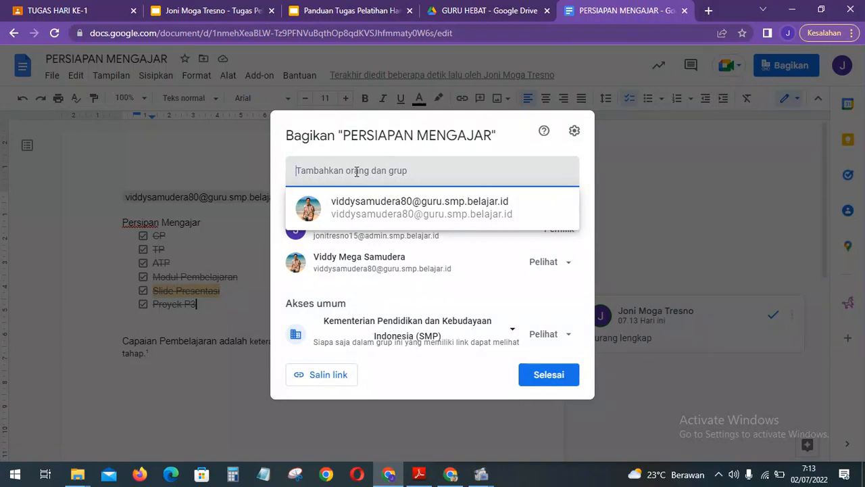
{"action": "type", "text": "vi"}
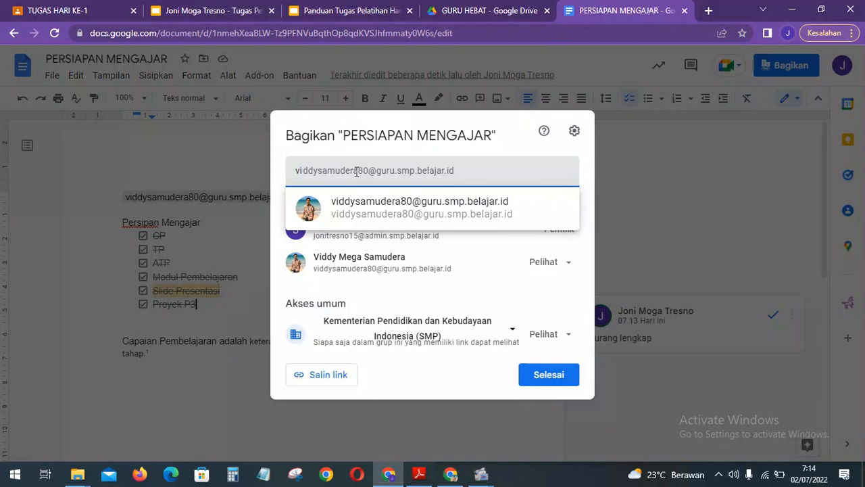
{"action": "key", "text": "BackSpace"}
{"action": "key", "text": "BackSpace"}
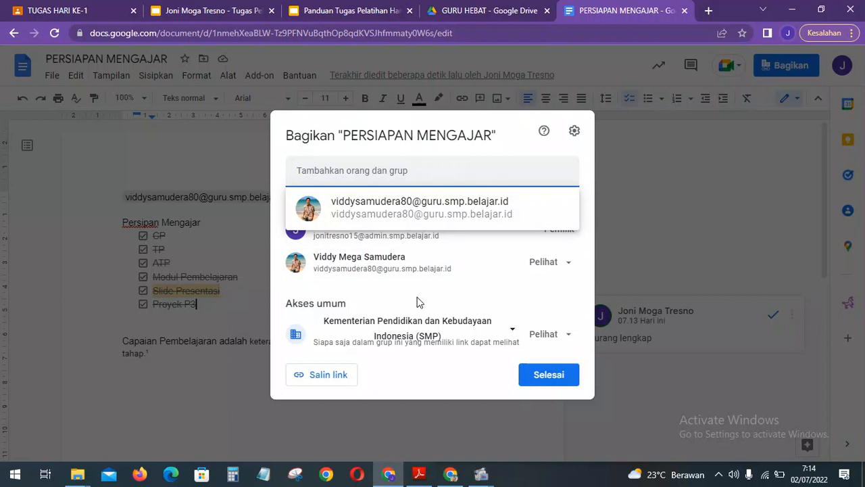
{"action": "left_click", "coordinate": [351, 256]}
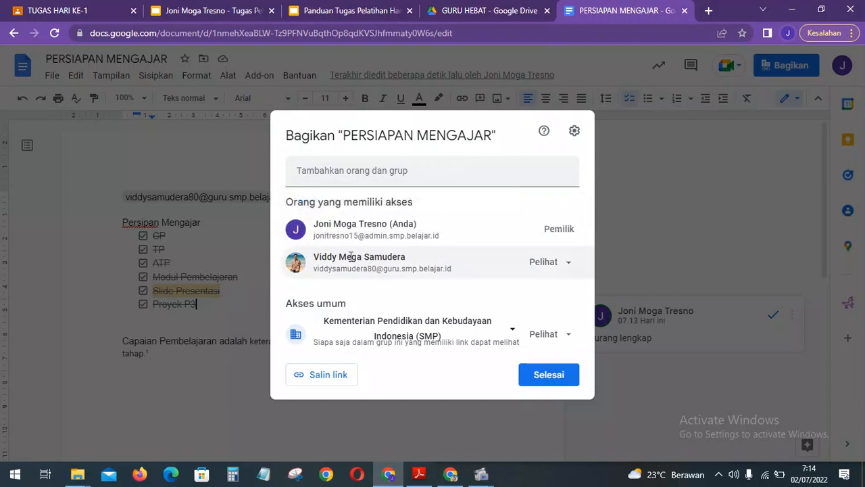
{"action": "left_click", "coordinate": [553, 262]}
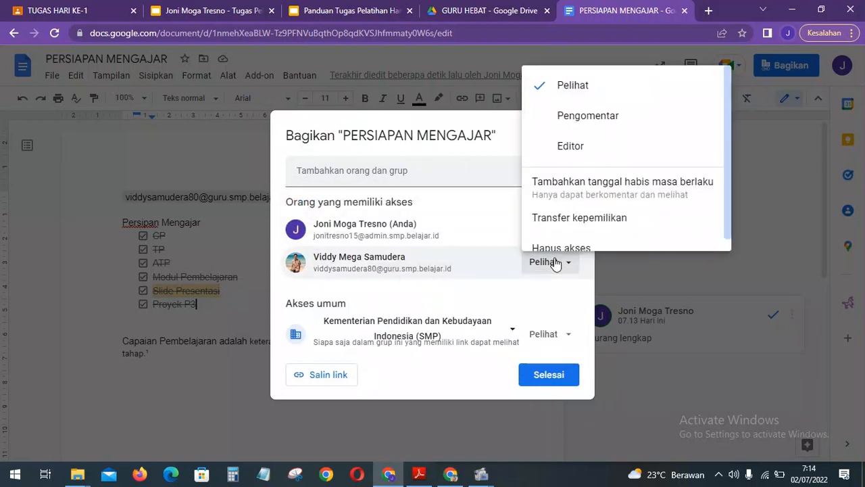
{"action": "left_click", "coordinate": [581, 155]}
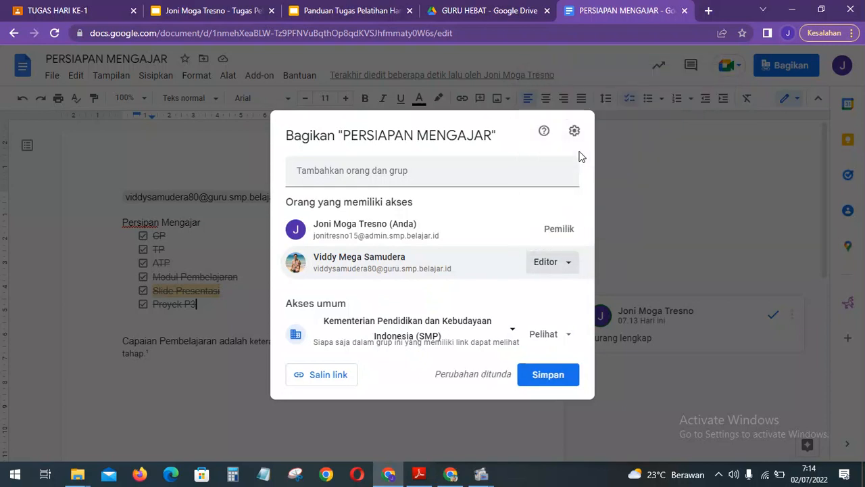
Check the task guide, then start a screen snip of the share dialog.
{"action": "left_click", "coordinate": [346, 6]}
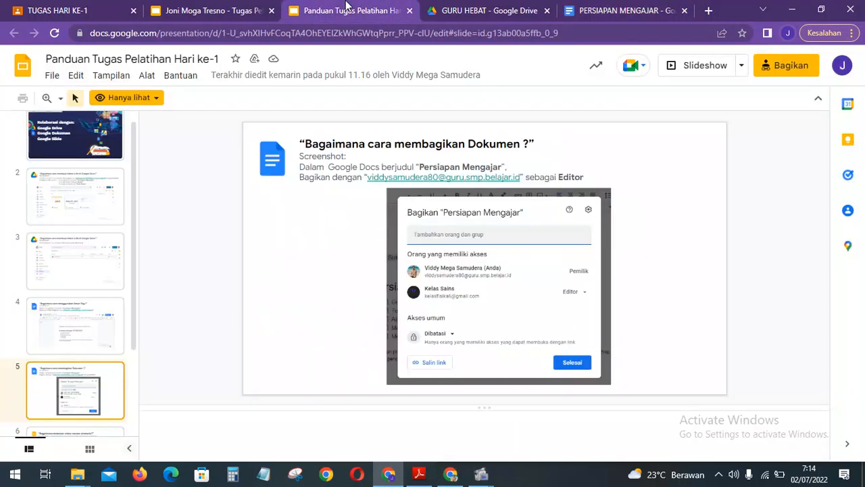
{"action": "left_click", "coordinate": [587, 8]}
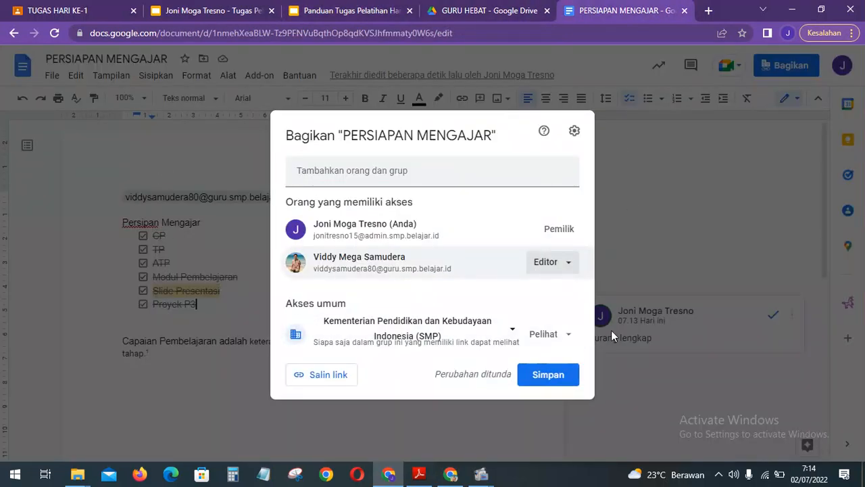
{"action": "key", "text": "super+shift+s"}
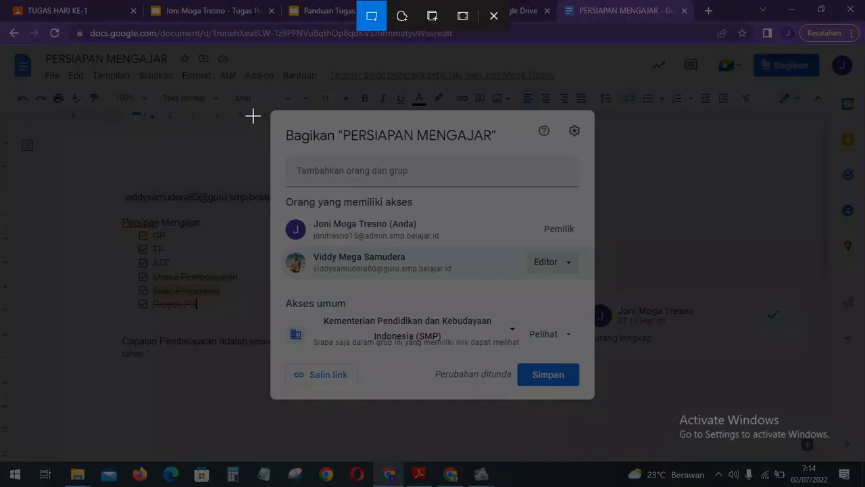
Snip the share dialog and paste it onto slide 5 of the task presentation.
{"action": "left_click_drag", "start_coordinate": [264, 101], "coordinate": [601, 409]}
{"action": "left_click", "coordinate": [181, 10]}
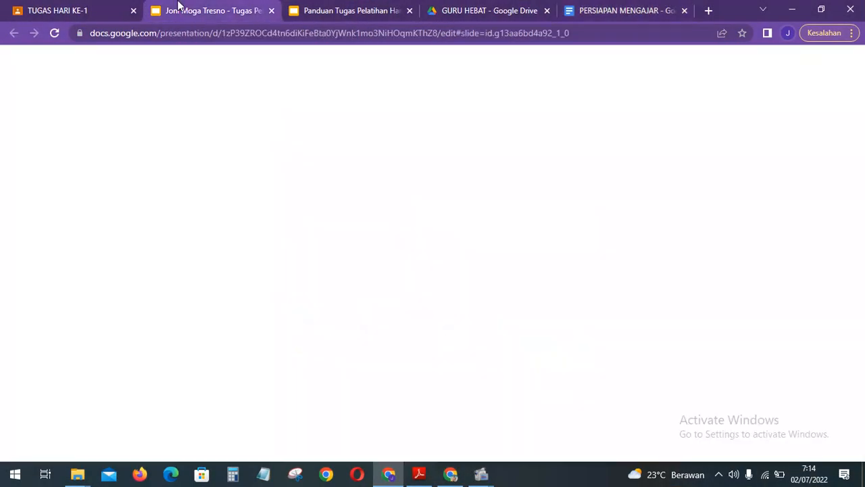
{"action": "left_click", "coordinate": [70, 396]}
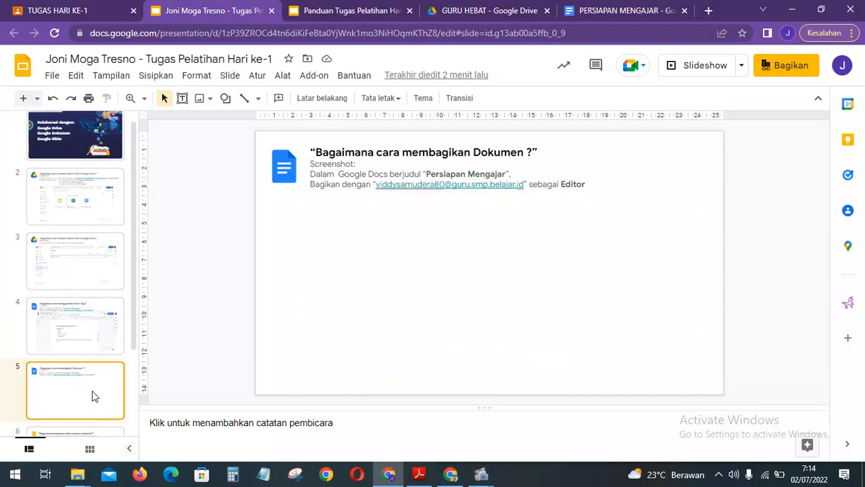
{"action": "key", "text": "ctrl+v"}
Nudge and shrink the screenshot so the instruction line shows, then move to slide 6.
{"action": "key", "text": "Right"}
{"action": "key", "text": "Right"}
{"action": "key", "text": "Right"}
{"action": "key", "text": "Right"}
{"action": "key", "text": "Right"}
{"action": "key", "text": "Right"}
{"action": "key", "text": "Right"}
{"action": "key", "text": "Right"}
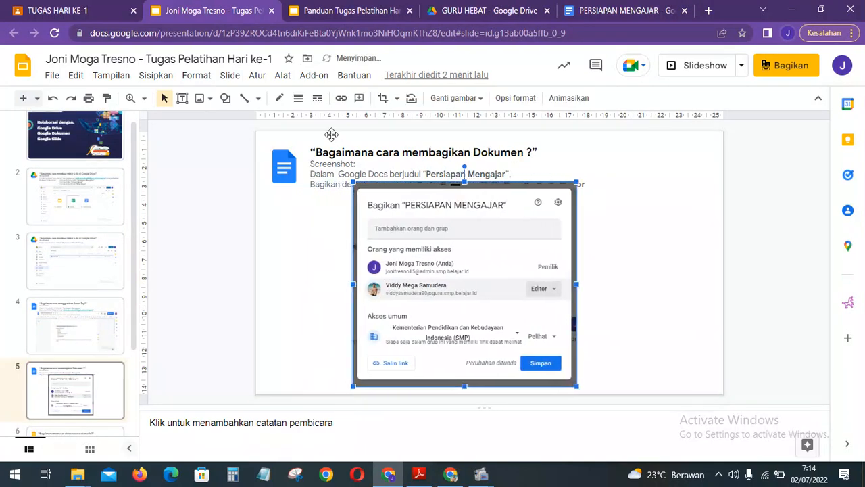
{"action": "left_click_drag", "start_coordinate": [352, 182], "coordinate": [369, 197]}
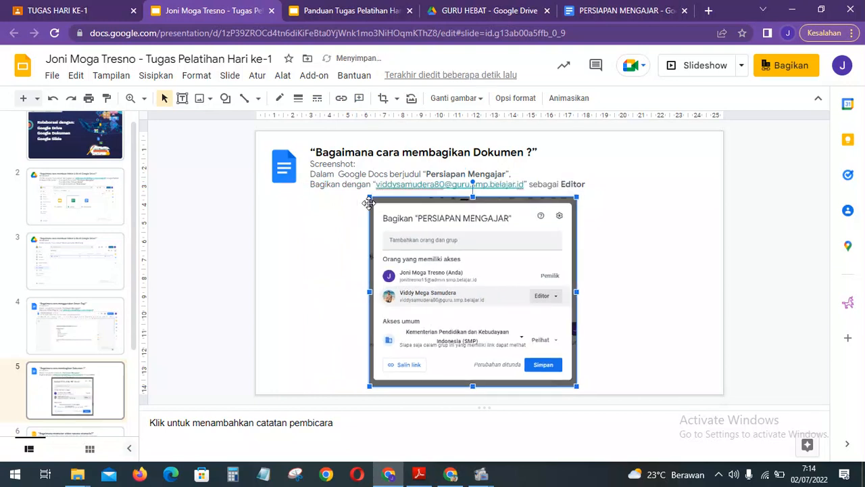
{"action": "left_click", "coordinate": [315, 214]}
{"action": "left_click", "coordinate": [84, 406]}
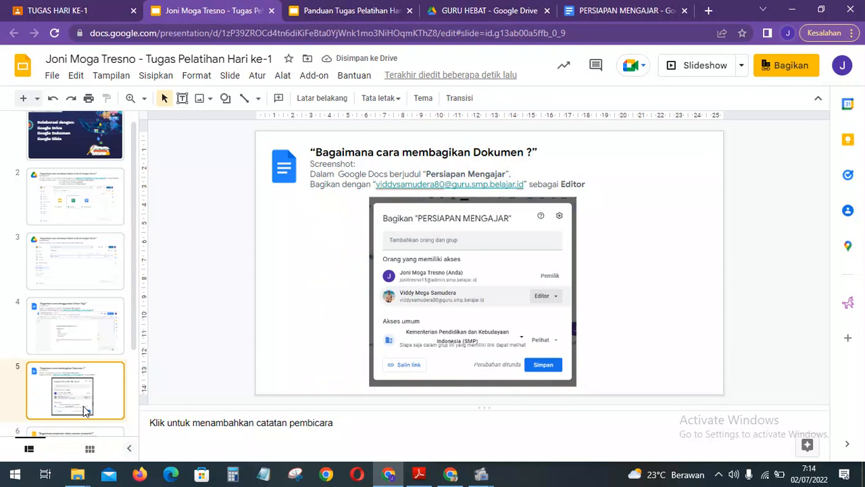
{"action": "key", "text": "Down"}
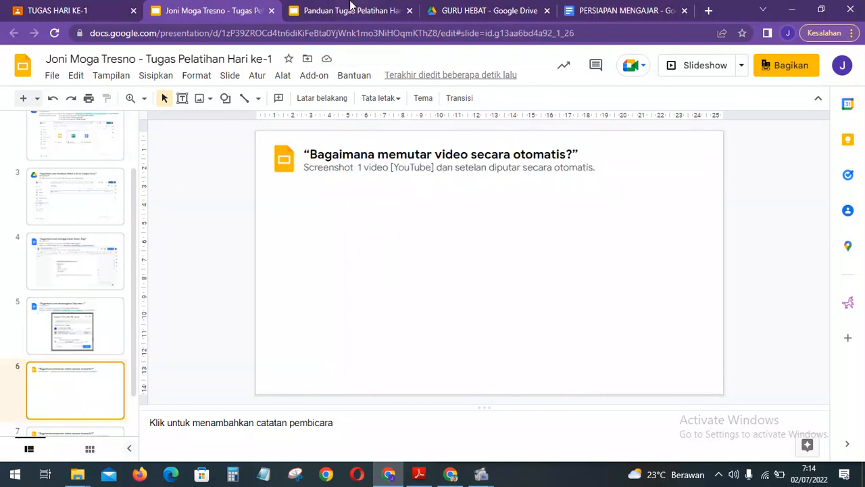
Save the collaborator's Editor access and close the PERSIAPAN MENGAJAR document.
{"action": "left_click", "coordinate": [350, 10]}
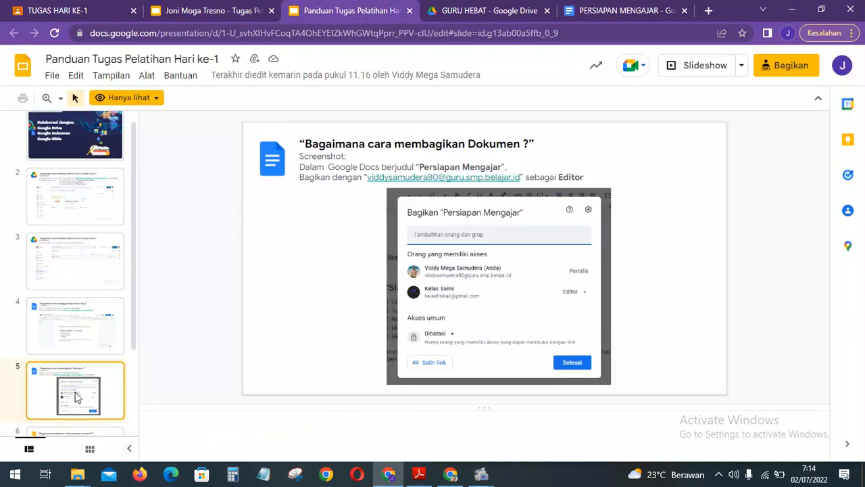
{"action": "key", "text": "Down"}
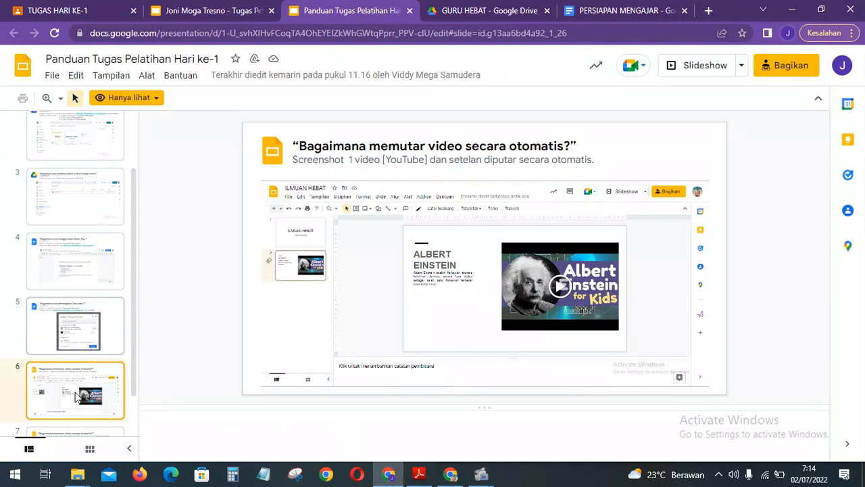
{"action": "left_click", "coordinate": [649, 11]}
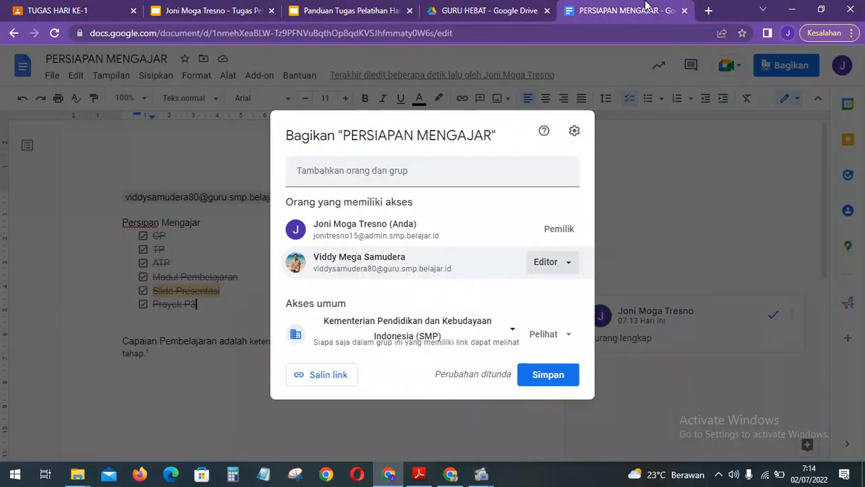
{"action": "left_click", "coordinate": [558, 376]}
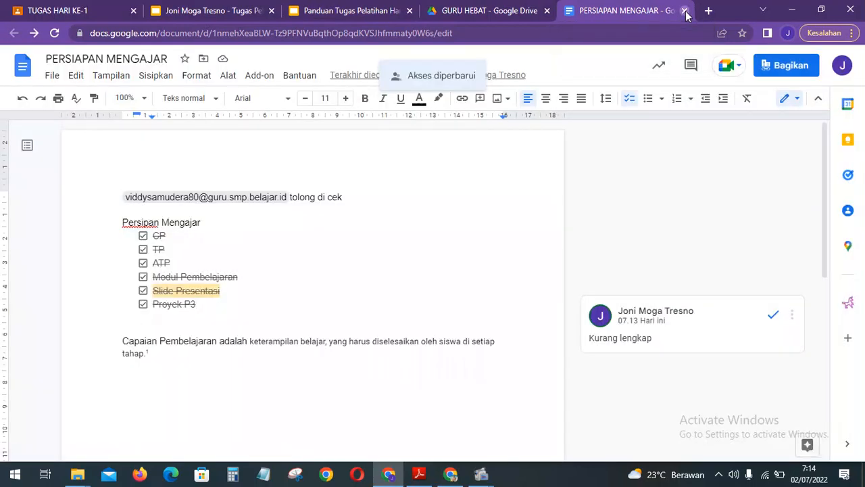
{"action": "left_click", "coordinate": [684, 10]}
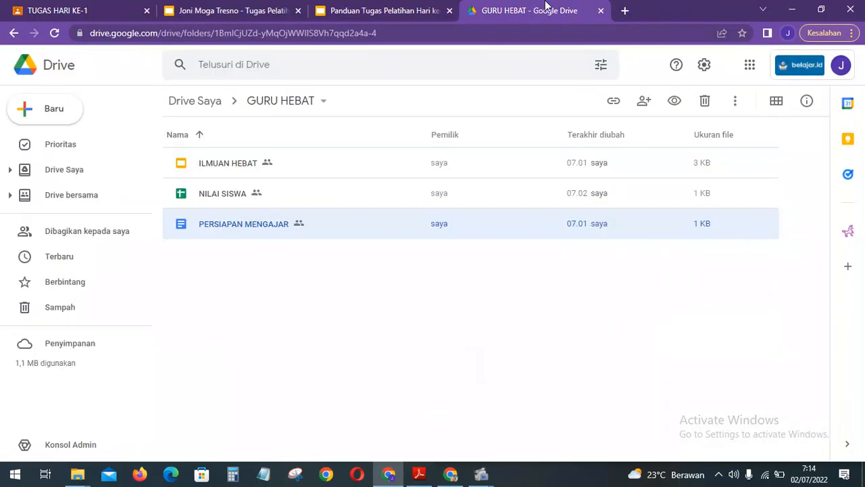
Open ILMUAN HEBAT from Drive and title its first slide ALBERT EINSTEIN.
{"action": "double_click", "coordinate": [238, 167]}
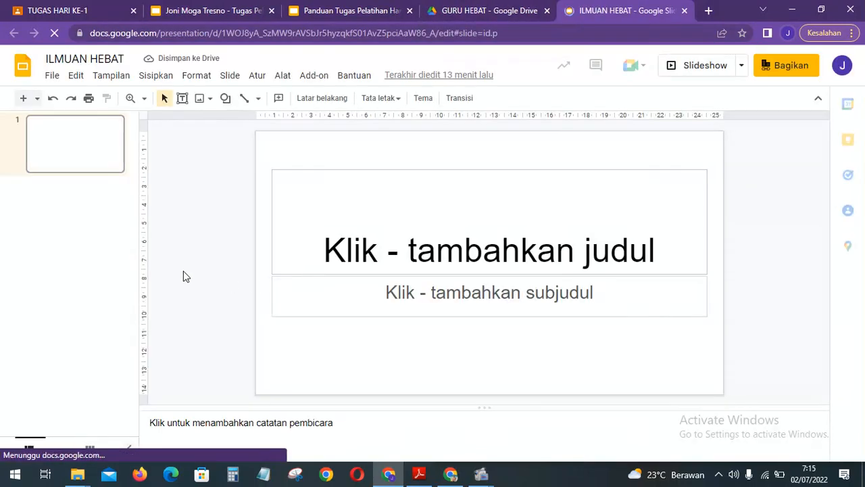
{"action": "left_click", "coordinate": [479, 253]}
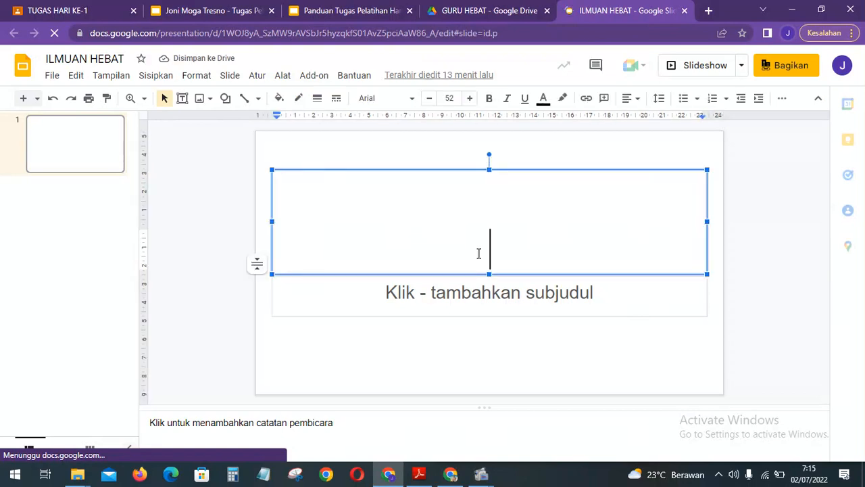
{"action": "type", "text": "a"}
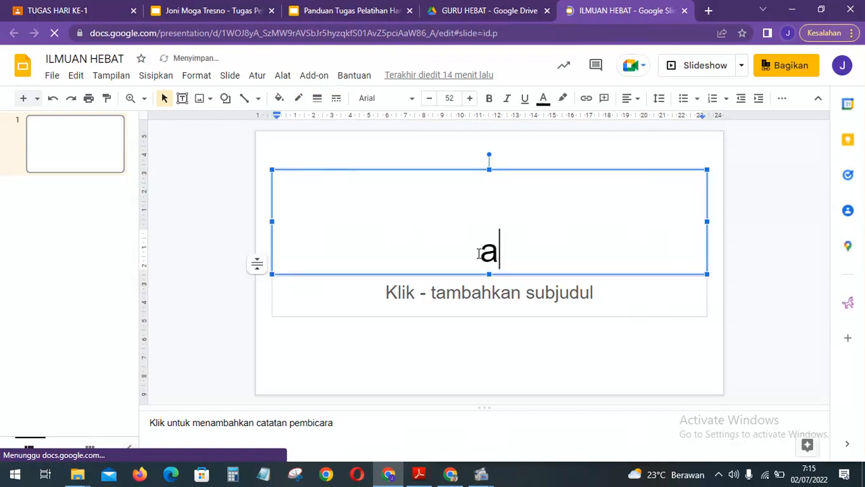
{"action": "key", "text": "BackSpace"}
{"action": "type", "text": "AL"}
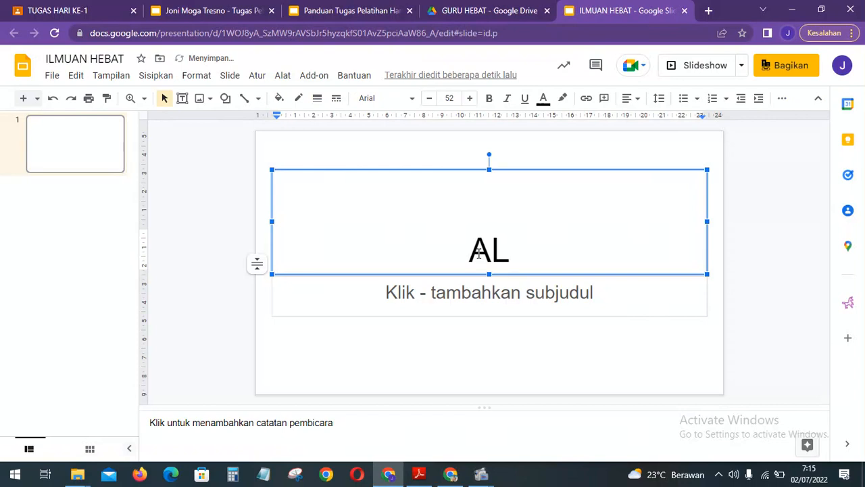
{"action": "type", "text": "BERT EINSTEIN"}
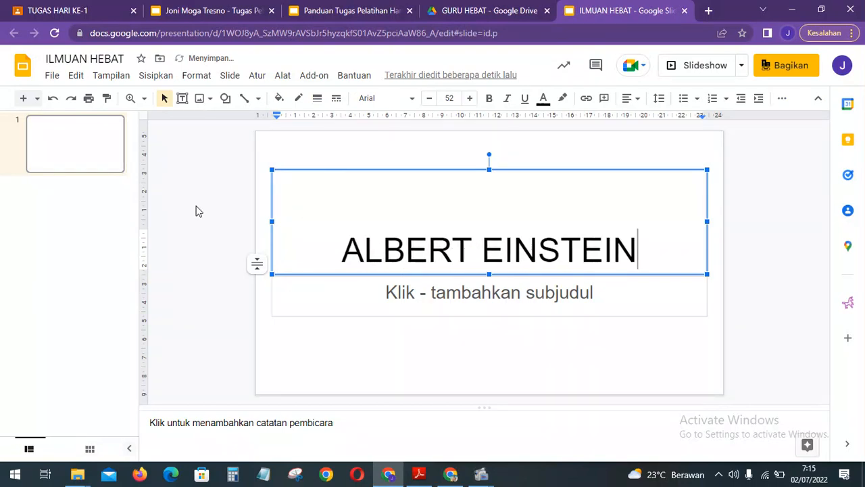
{"action": "left_click", "coordinate": [207, 242]}
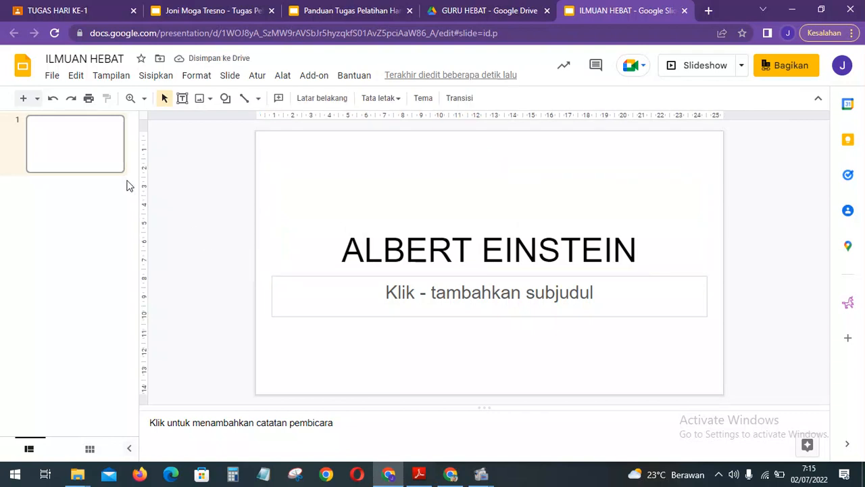
{"action": "left_click", "coordinate": [96, 161]}
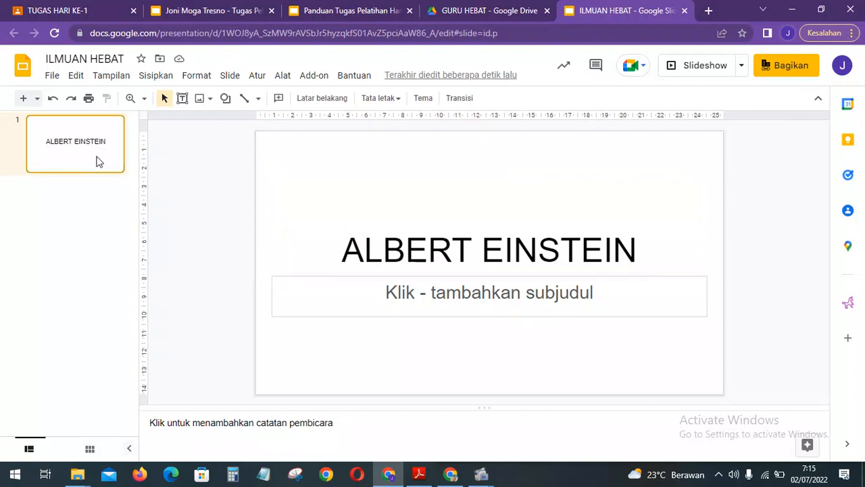
Add a new slide after slide 1 and title it ALBERT EINSTEIN.
{"action": "right_click", "coordinate": [96, 161]}
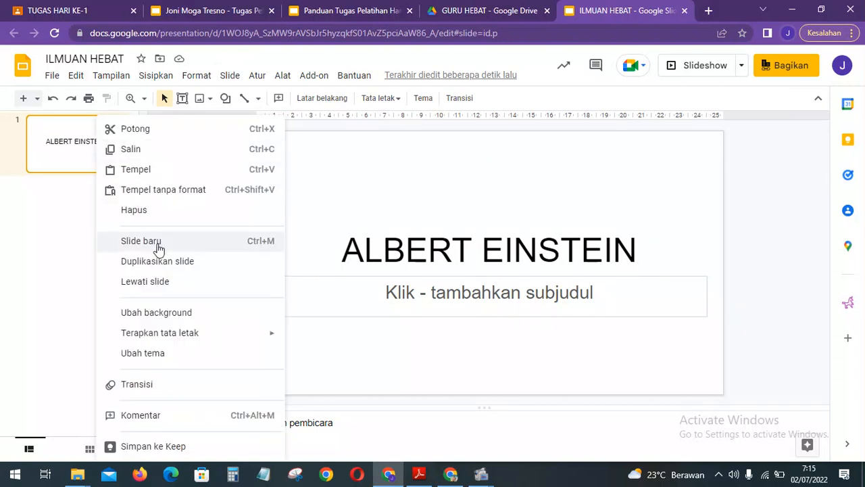
{"action": "left_click", "coordinate": [81, 169]}
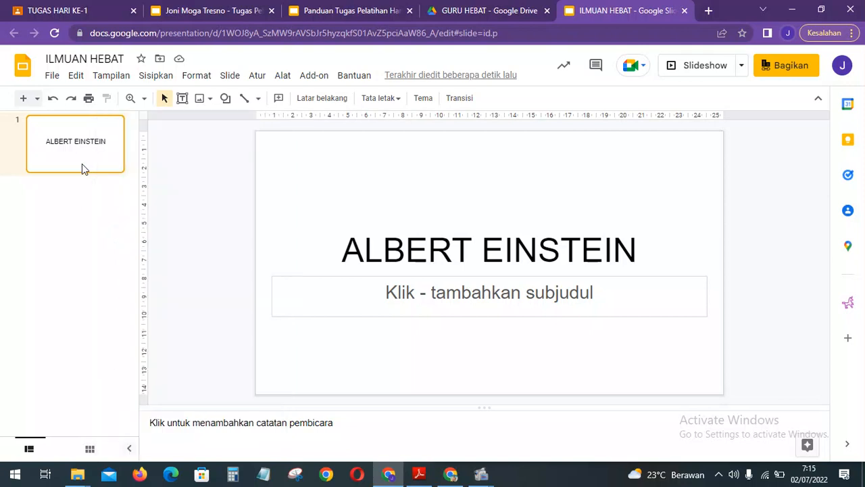
{"action": "key", "text": "ctrl+m"}
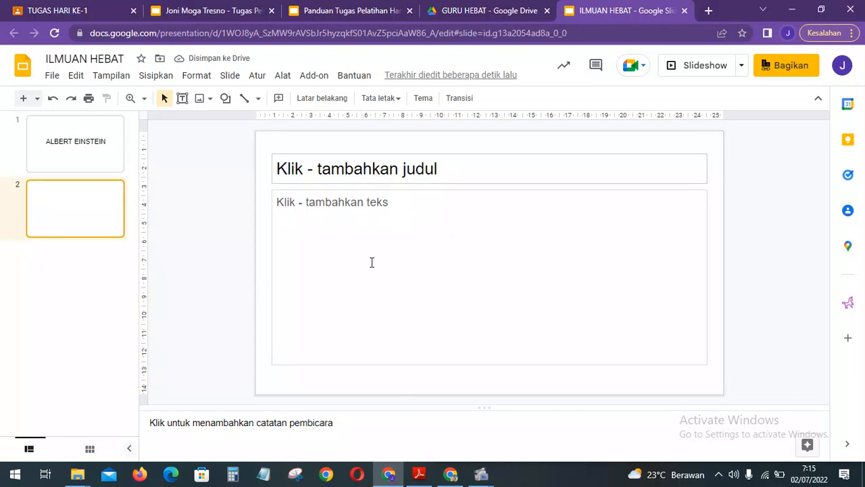
{"action": "left_click", "coordinate": [382, 175]}
{"action": "type", "text": "ALB"}
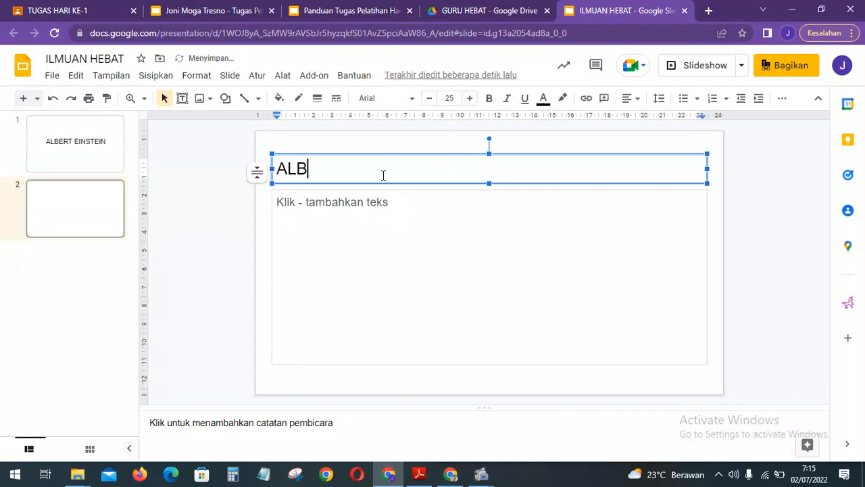
{"action": "type", "text": "ERT EIN"}
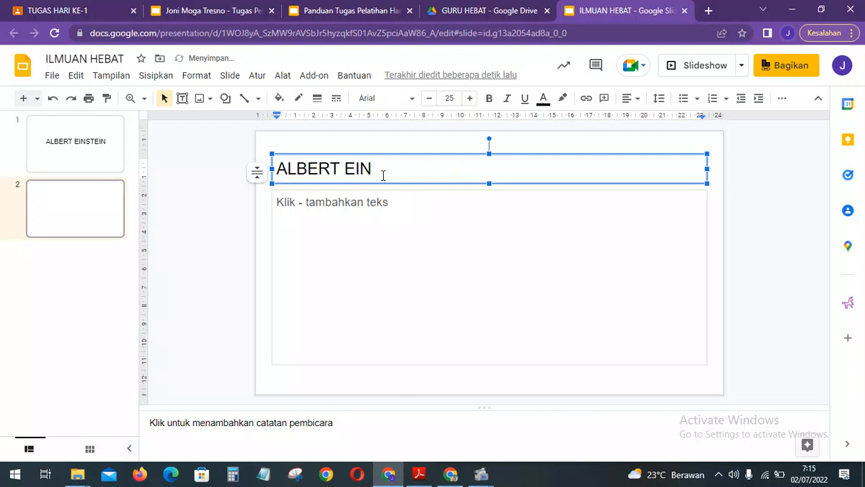
{"action": "type", "text": "STEIN"}
{"action": "left_click", "coordinate": [185, 234]}
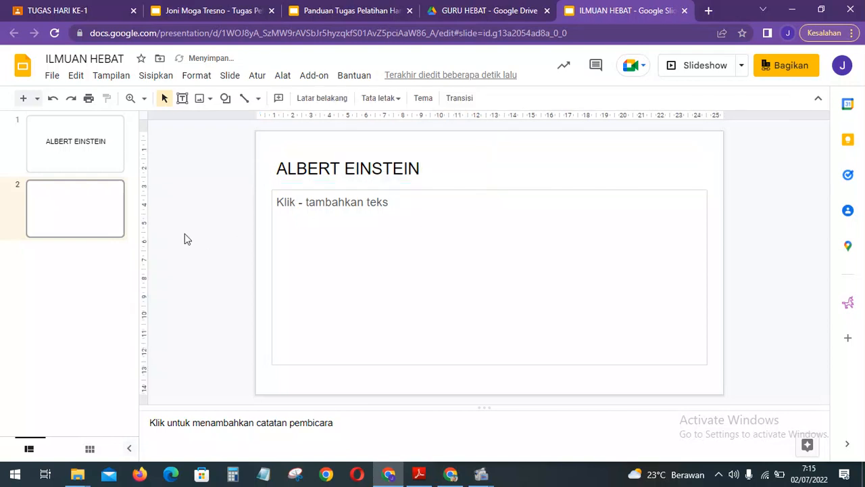
{"action": "left_click", "coordinate": [105, 219]}
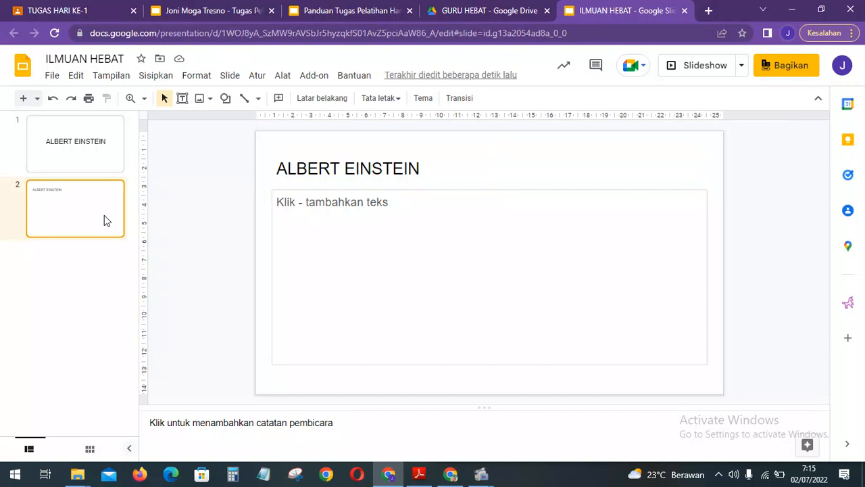
Open the Sisipkan > Video dialog, glance at Google Drive, and return to YouTube search.
{"action": "left_click", "coordinate": [155, 80]}
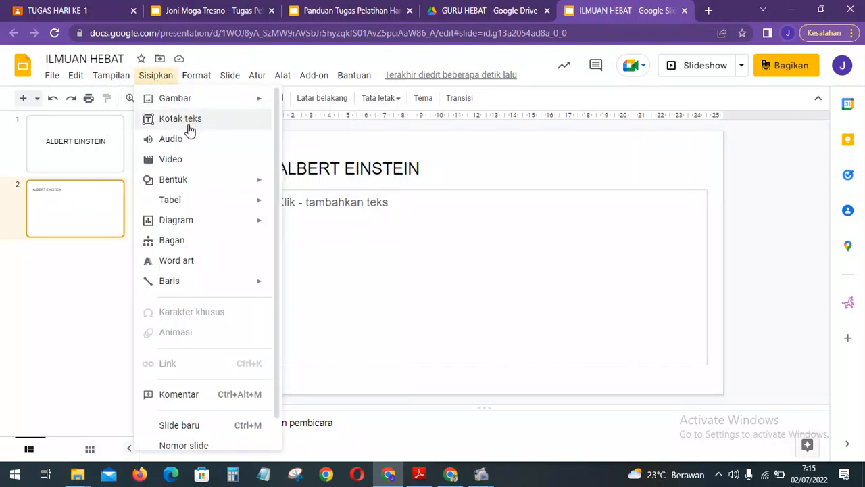
{"action": "left_click", "coordinate": [192, 167]}
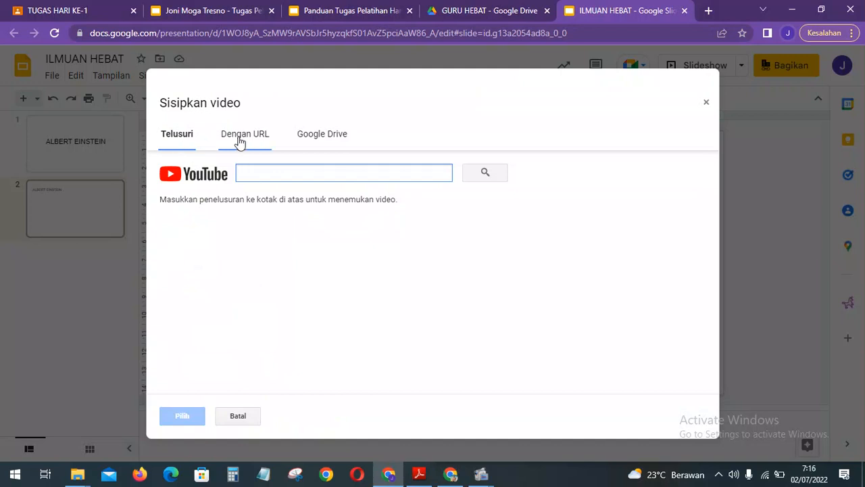
{"action": "left_click", "coordinate": [341, 147]}
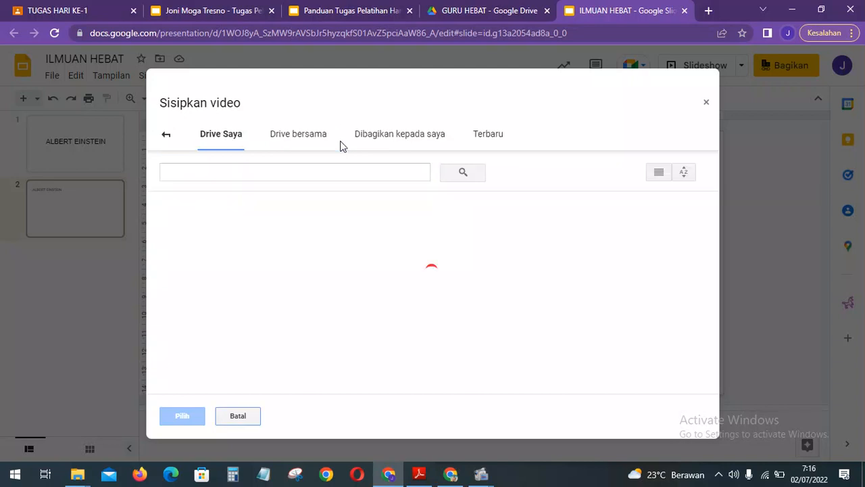
{"action": "left_click", "coordinate": [168, 135]}
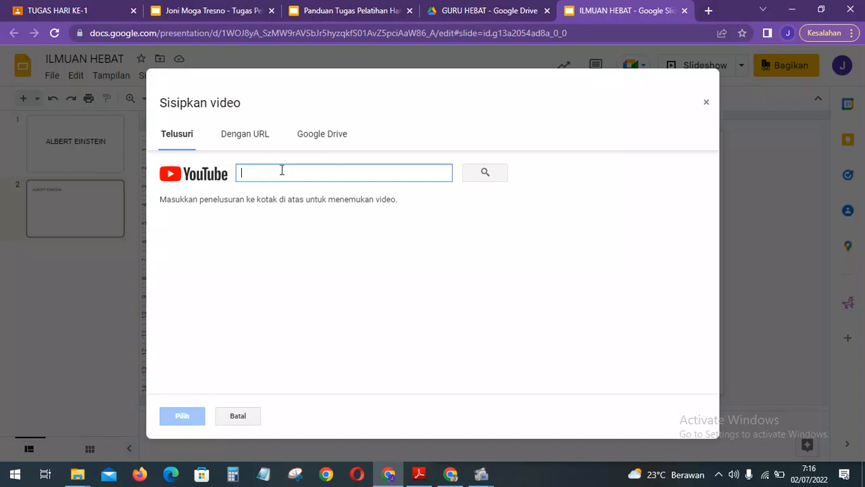
Search YouTube for ALBERT EINSTEIN, then retry the search with just ALBERT.
{"action": "type", "text": "ALBERT"}
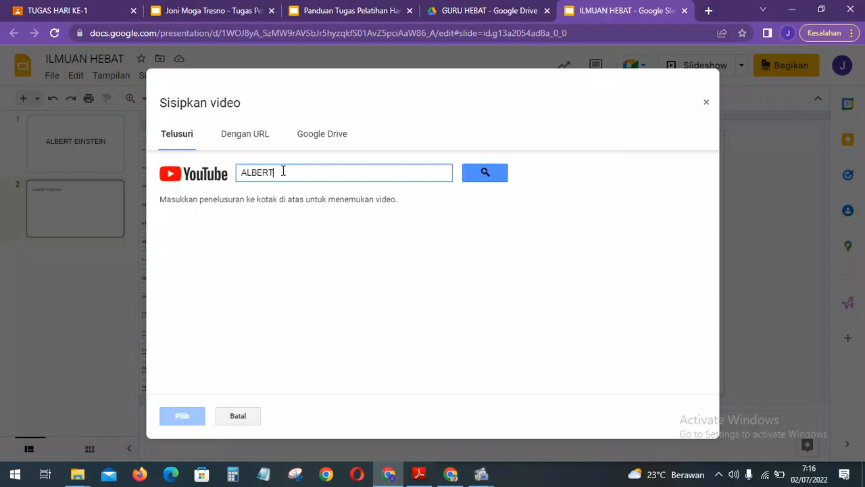
{"action": "type", "text": " EINSTEIN"}
{"action": "left_click", "coordinate": [494, 174]}
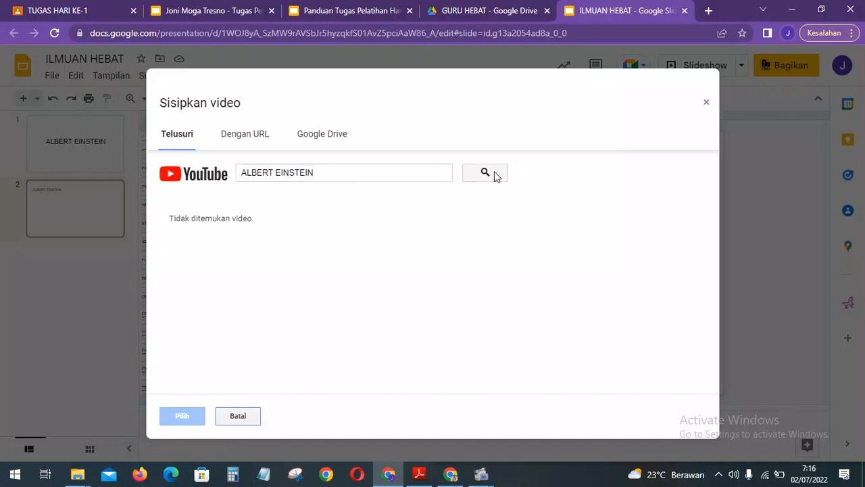
{"action": "left_click", "coordinate": [392, 179]}
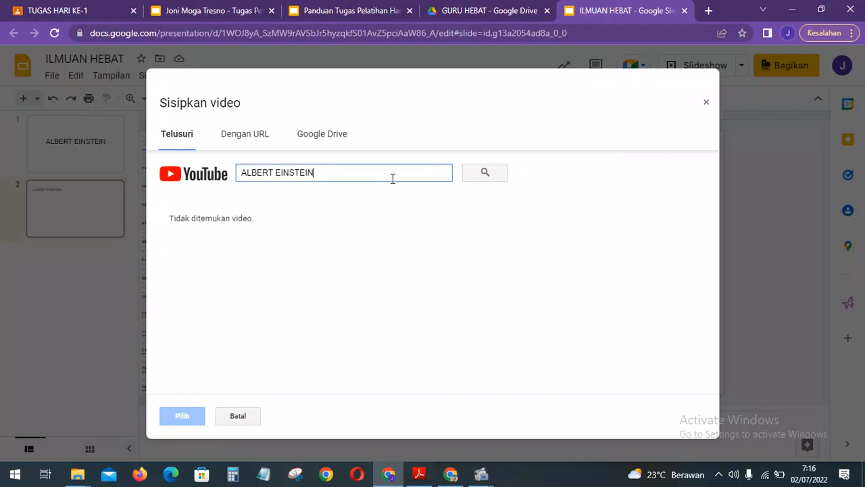
{"action": "triple_click", "coordinate": [392, 179]}
{"action": "double_click", "coordinate": [393, 179]}
{"action": "key", "text": "BackSpace"}
{"action": "key", "text": "Return"}
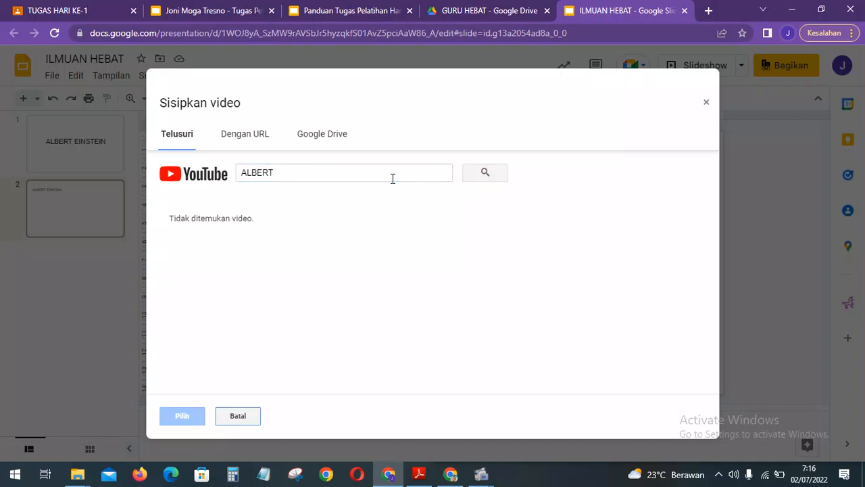
Re-run the ALBERT search, then search again for ALBERT EINSTEIN.
{"action": "left_click", "coordinate": [393, 178]}
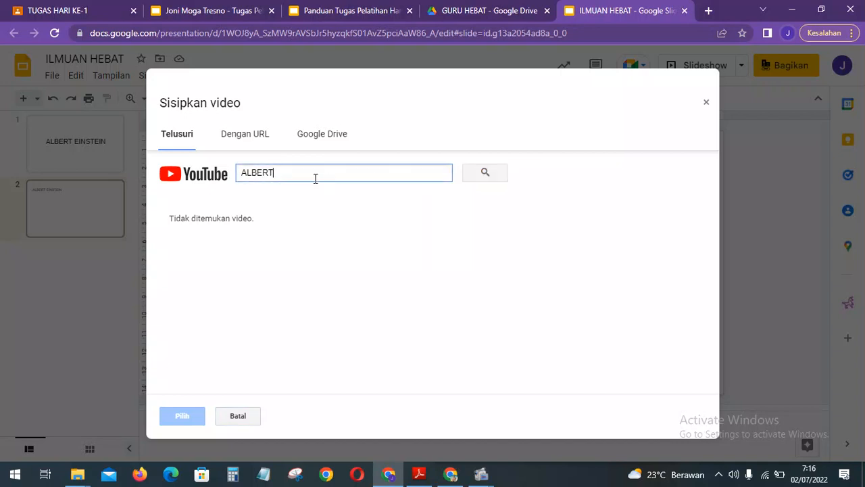
{"action": "left_click", "coordinate": [496, 174]}
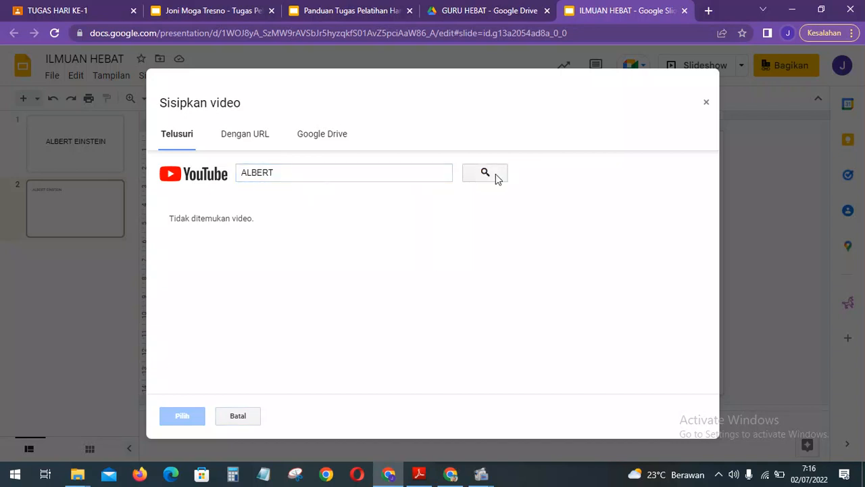
{"action": "left_click", "coordinate": [434, 177]}
{"action": "double_click", "coordinate": [434, 177]}
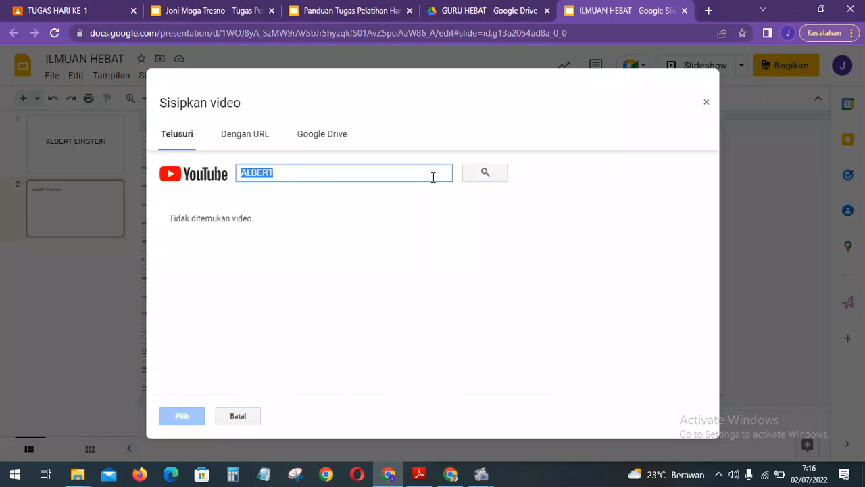
{"action": "type", "text": "ALBERT E"}
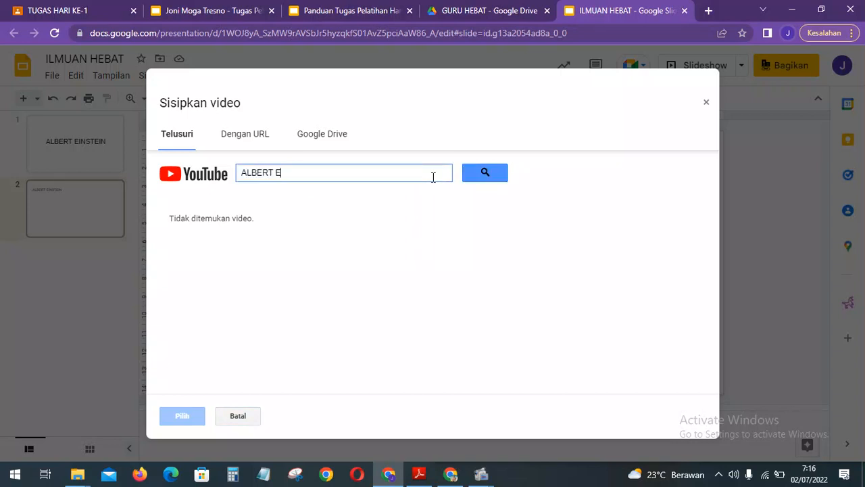
{"action": "type", "text": "INSTEIN"}
{"action": "key", "text": "Return"}
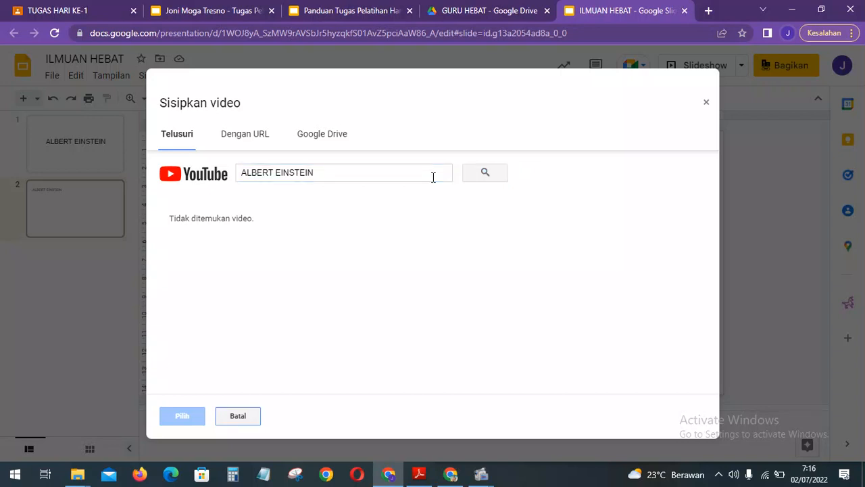
Clear the video search, switch to adding by URL, and open a new browser tab.
{"action": "left_click", "coordinate": [381, 173]}
{"action": "left_click", "coordinate": [344, 173]}
{"action": "key", "text": "ctrl+a"}
{"action": "key", "text": "BackSpace"}
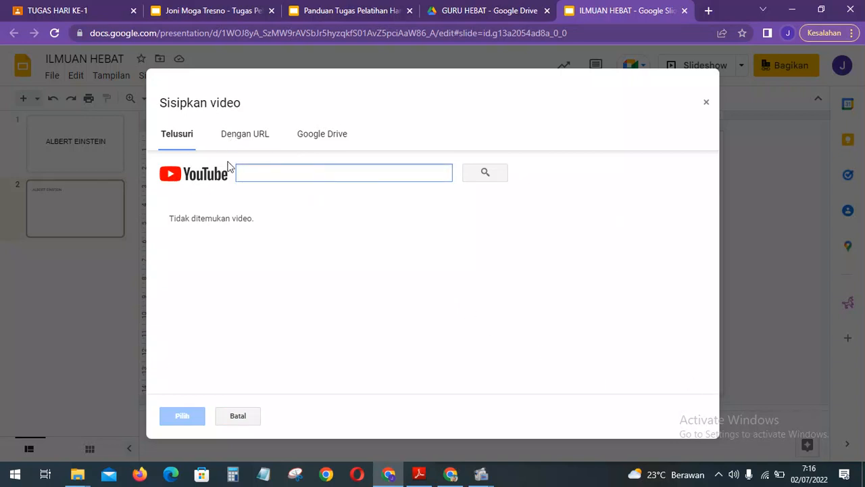
{"action": "left_click", "coordinate": [251, 136]}
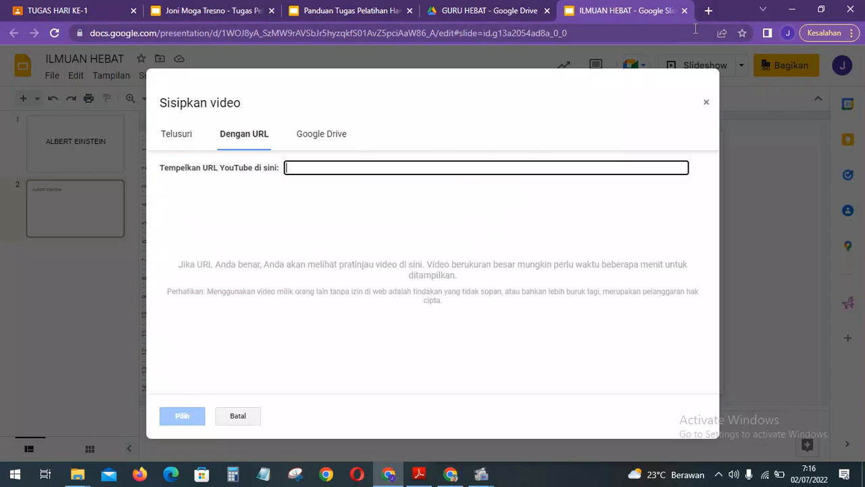
{"action": "left_click", "coordinate": [710, 11]}
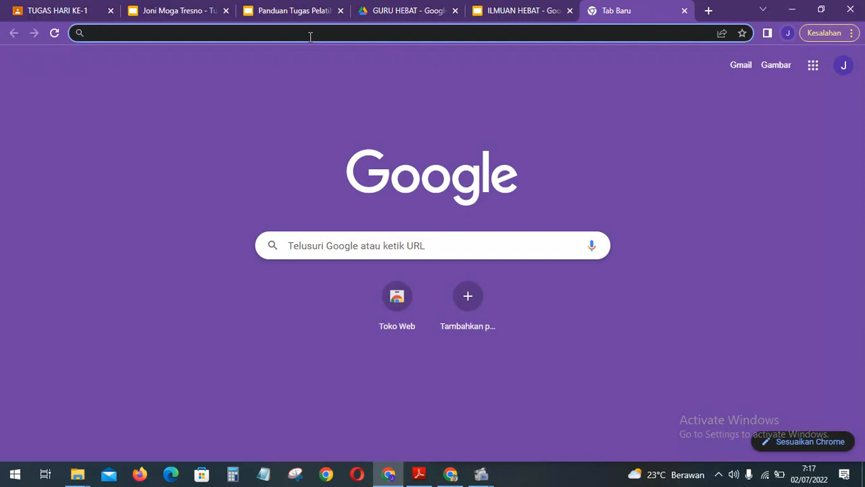
Web-search YOUTUBE ALBERT EINSTEIN, open the Albert Einstein Biography video, and pause its ad.
{"action": "type", "text": "YOUT"}
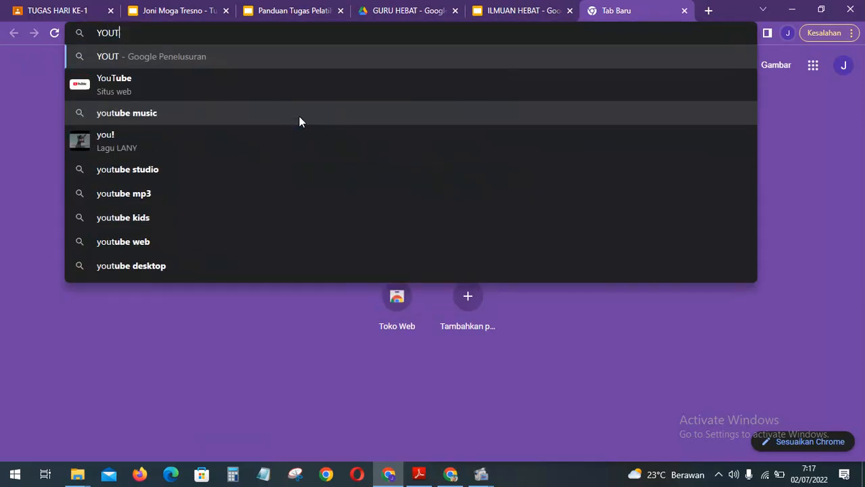
{"action": "type", "text": "UBE ALBE"}
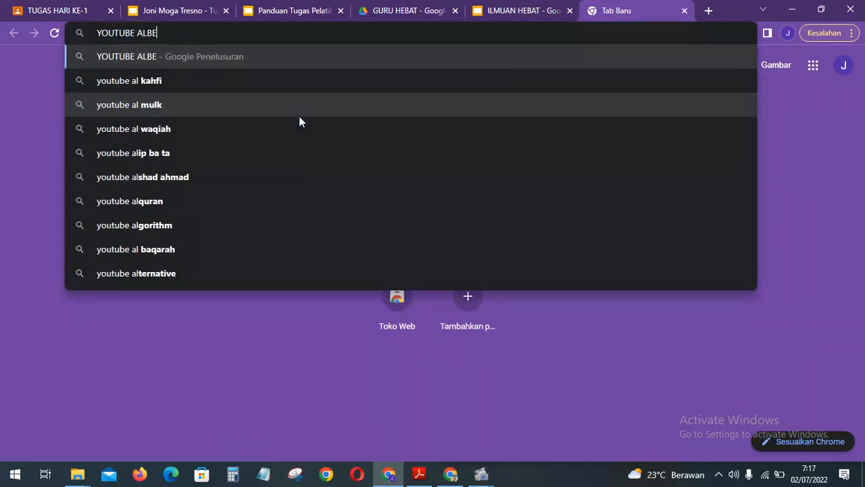
{"action": "type", "text": "RT ESN"}
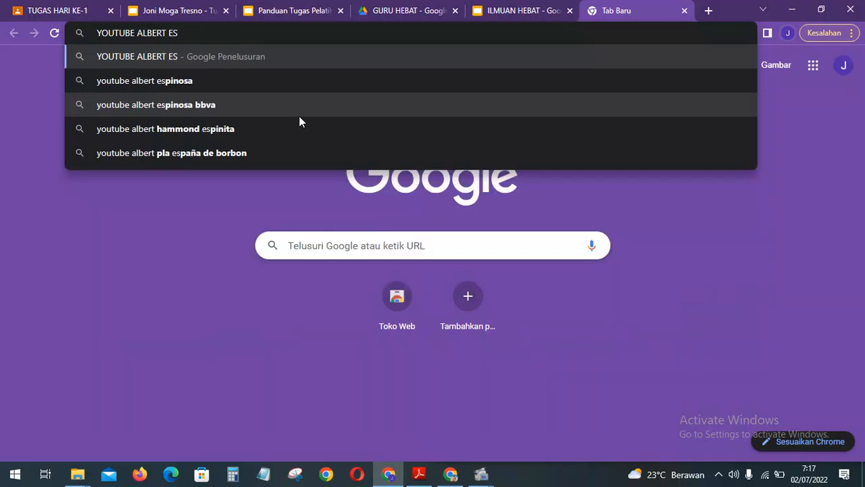
{"action": "key", "text": "BackSpace"}
{"action": "key", "text": "BackSpace"}
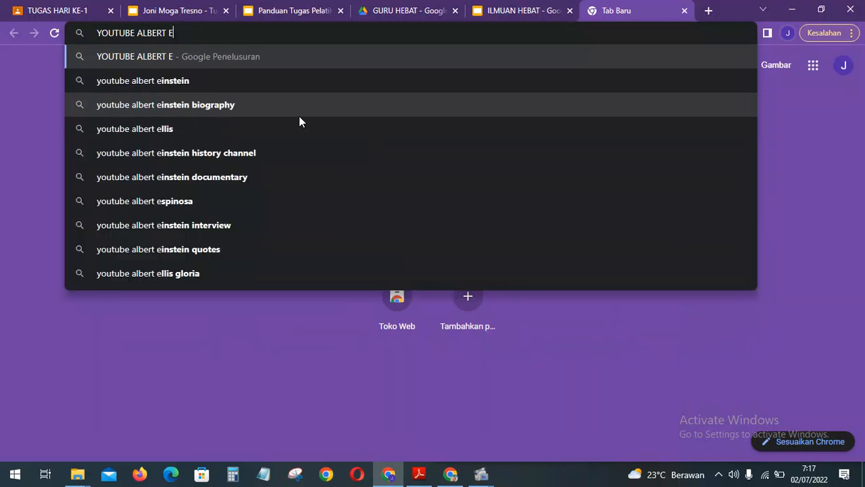
{"action": "type", "text": "INSTEIN"}
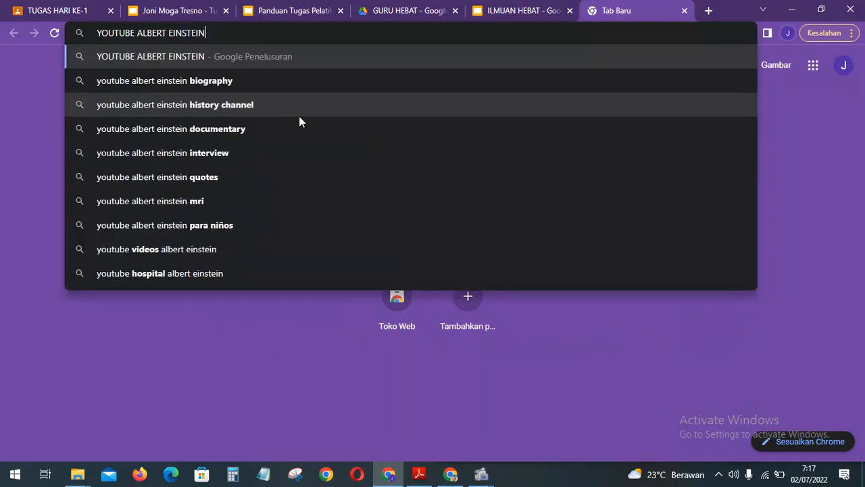
{"action": "key", "text": "Return"}
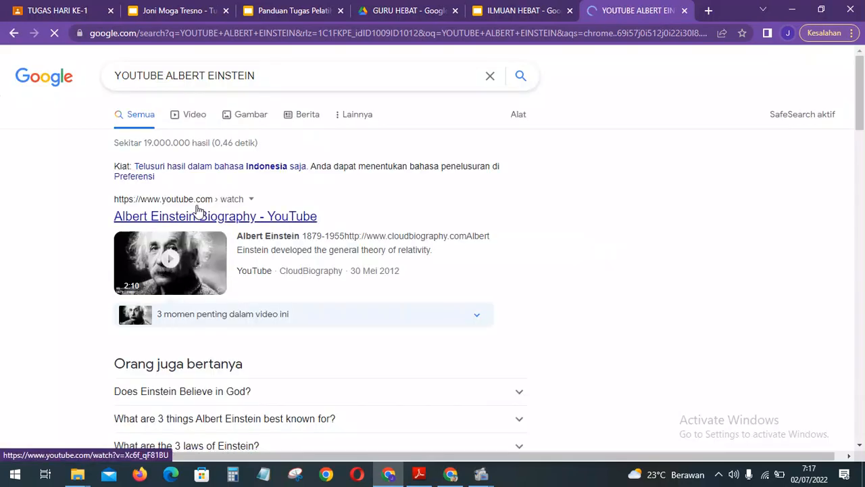
{"action": "left_click", "coordinate": [167, 215]}
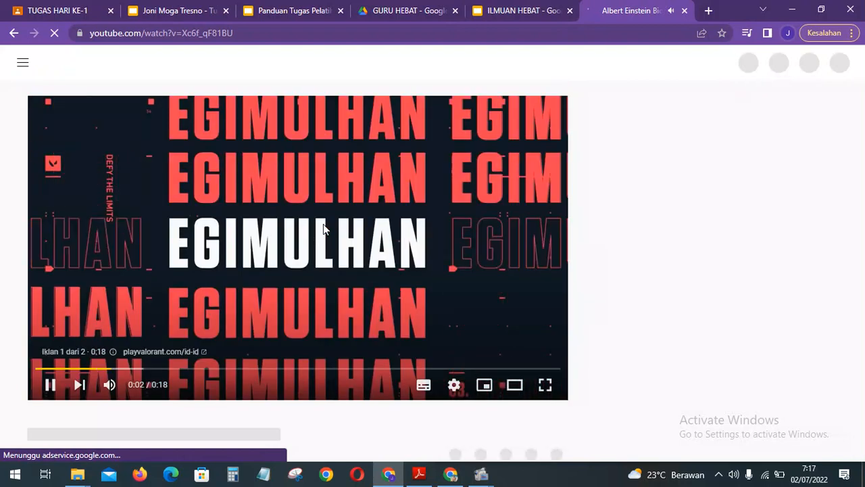
{"action": "left_click", "coordinate": [56, 387]}
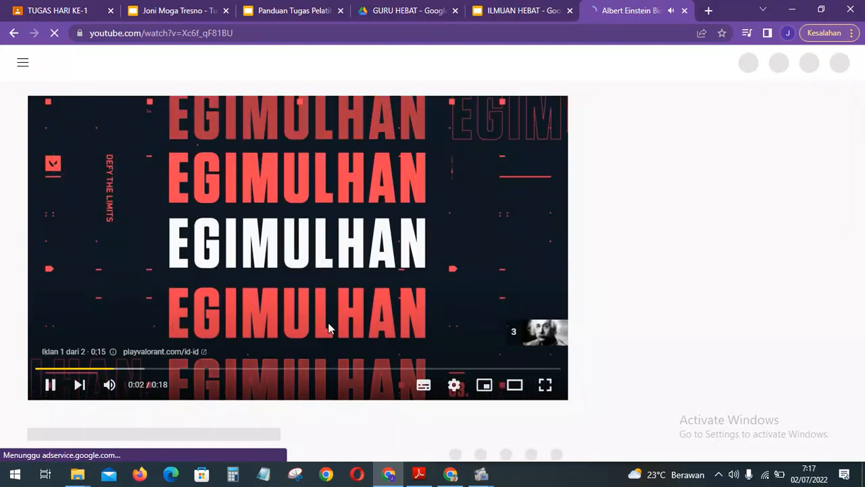
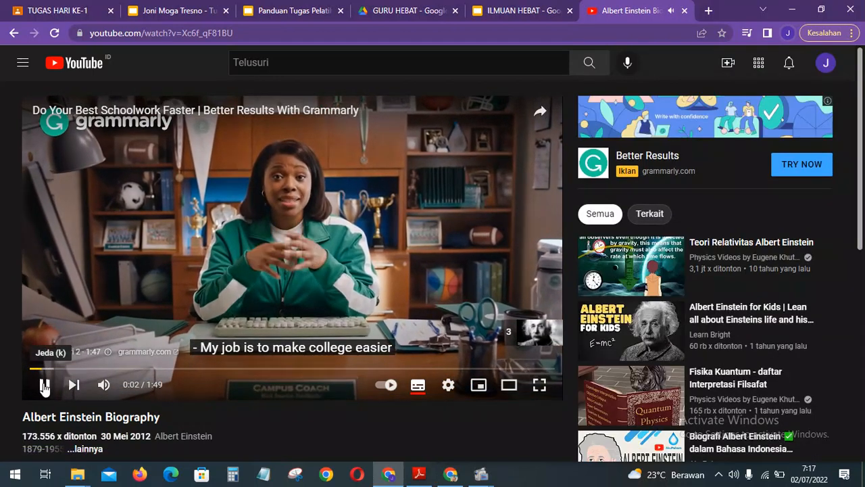
Copy the Albert Einstein Biography video's share link via Bagikan > SALIN, then return to ILMUAN HEBAT.
{"action": "left_click", "coordinate": [44, 385]}
{"action": "scroll", "coordinate": [343, 307], "scroll_direction": "down", "scroll_amount": 2}
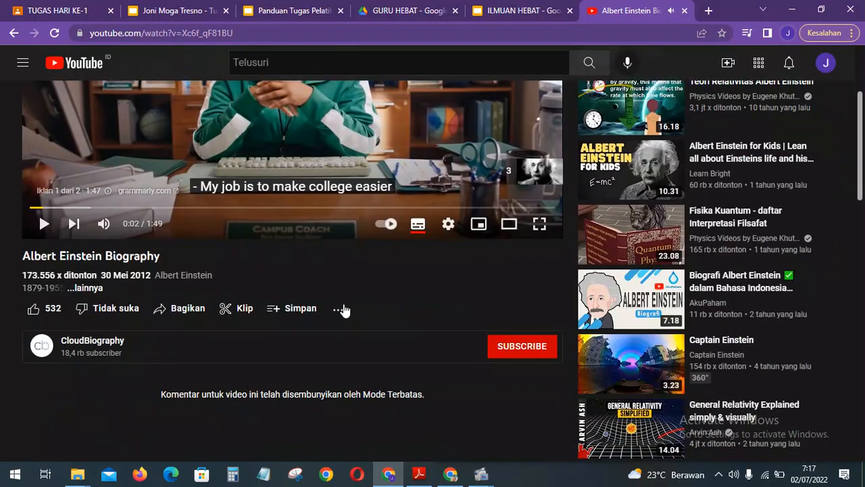
{"action": "left_click", "coordinate": [189, 312]}
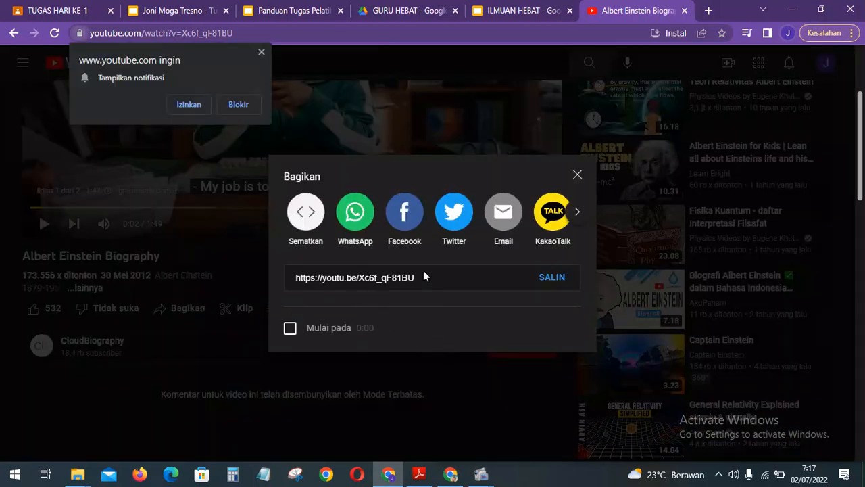
{"action": "left_click", "coordinate": [263, 52]}
{"action": "left_click", "coordinate": [556, 277]}
{"action": "key", "text": "ctrl+c"}
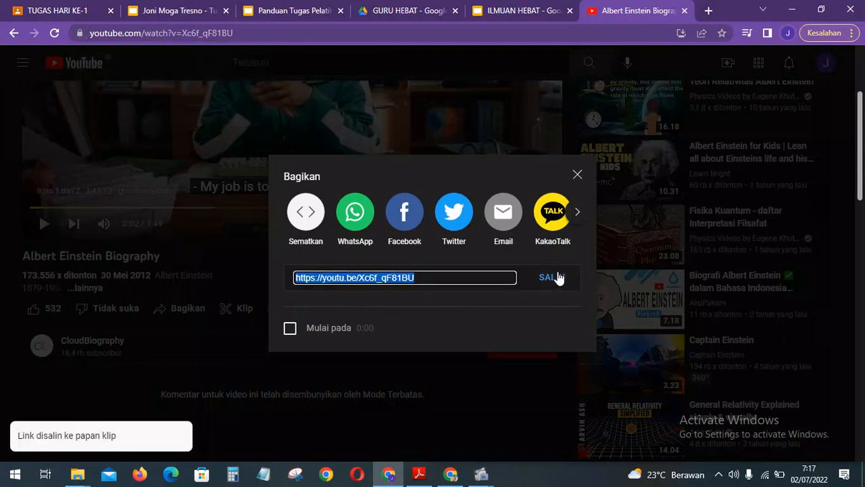
{"action": "left_click", "coordinate": [150, 376]}
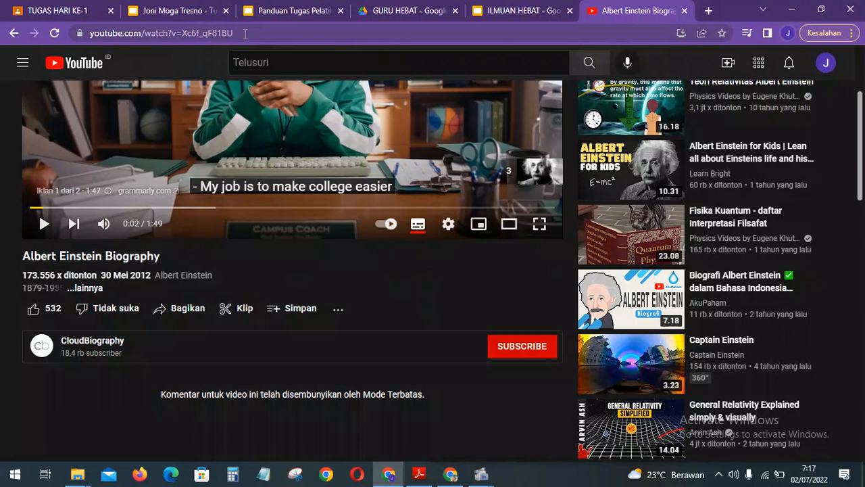
{"action": "left_click", "coordinate": [480, 7]}
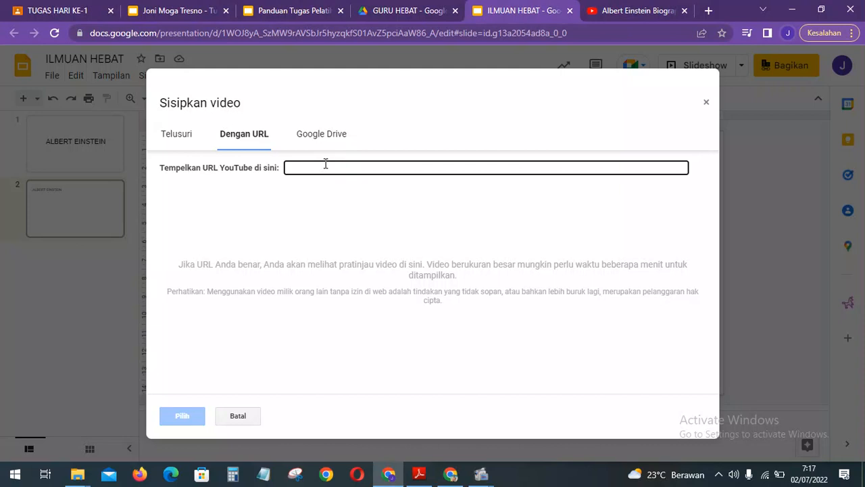
Insert the Einstein Biography video by URL onto ILMUAN HEBAT's slide 2 and position it.
{"action": "key", "text": "ctrl+v"}
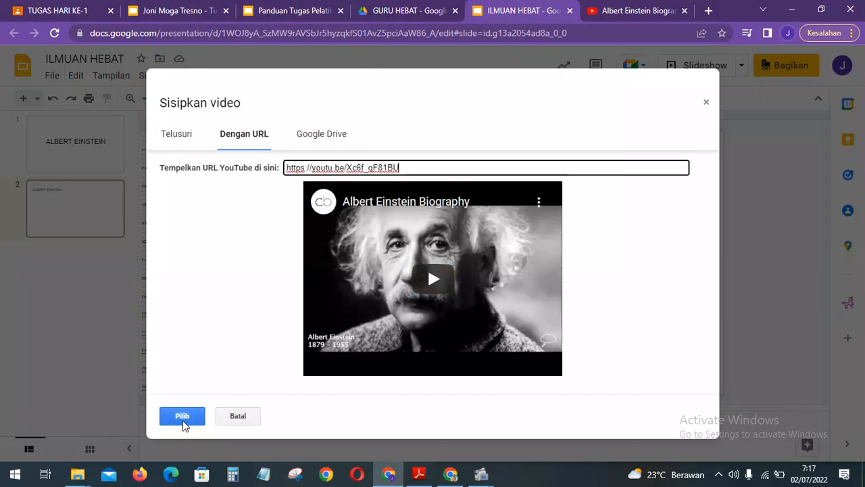
{"action": "left_click", "coordinate": [183, 419]}
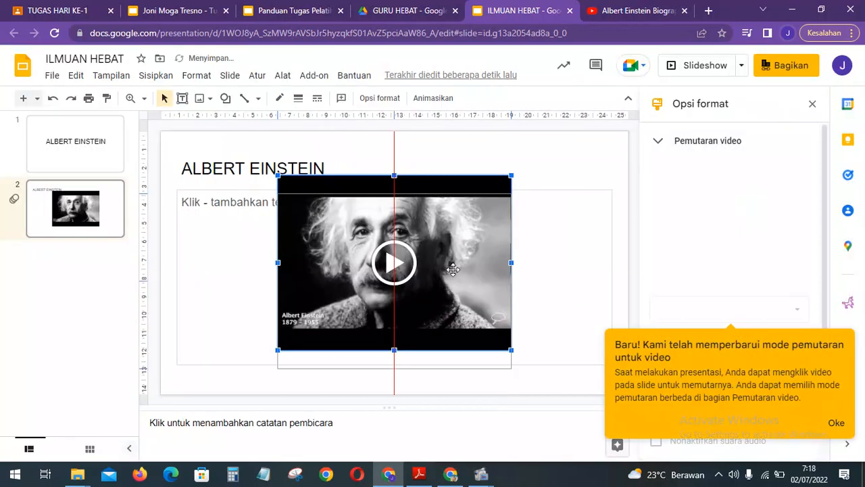
{"action": "left_click_drag", "start_coordinate": [453, 269], "coordinate": [454, 273]}
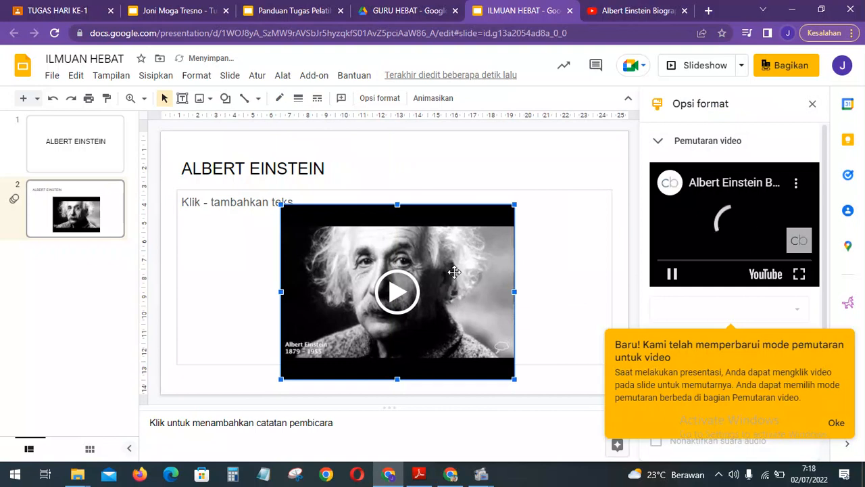
{"action": "left_click", "coordinate": [837, 423]}
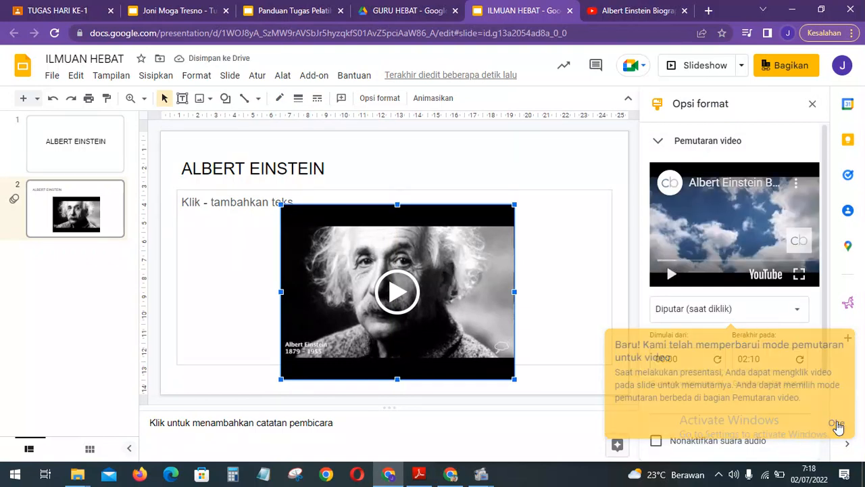
{"action": "left_click", "coordinate": [314, 9]}
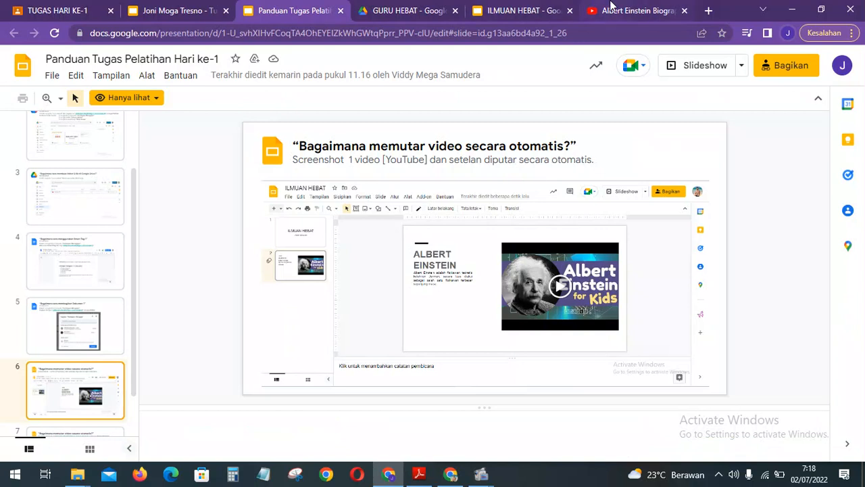
Set the Einstein video's playback to Diputar (secara otomatis), playing 00:00 to 02:10.
{"action": "left_click", "coordinate": [611, 8]}
{"action": "left_click", "coordinate": [527, 8]}
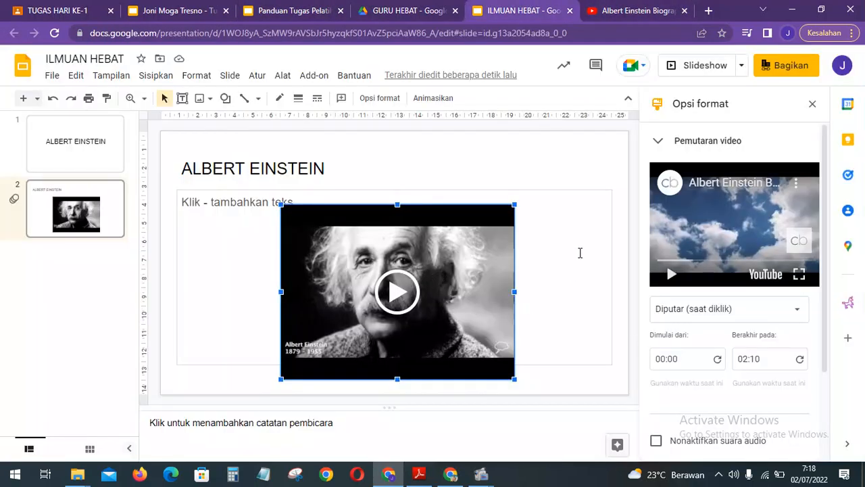
{"action": "left_click", "coordinate": [473, 263]}
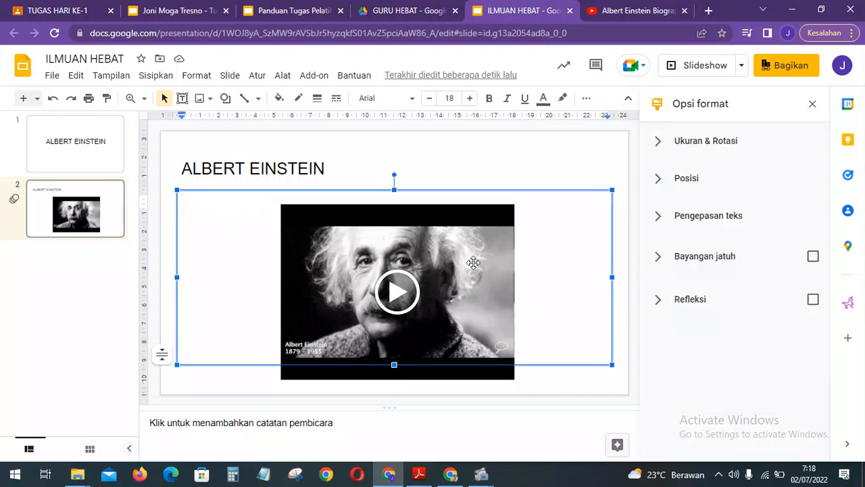
{"action": "left_click", "coordinate": [475, 169]}
{"action": "left_click", "coordinate": [426, 301]}
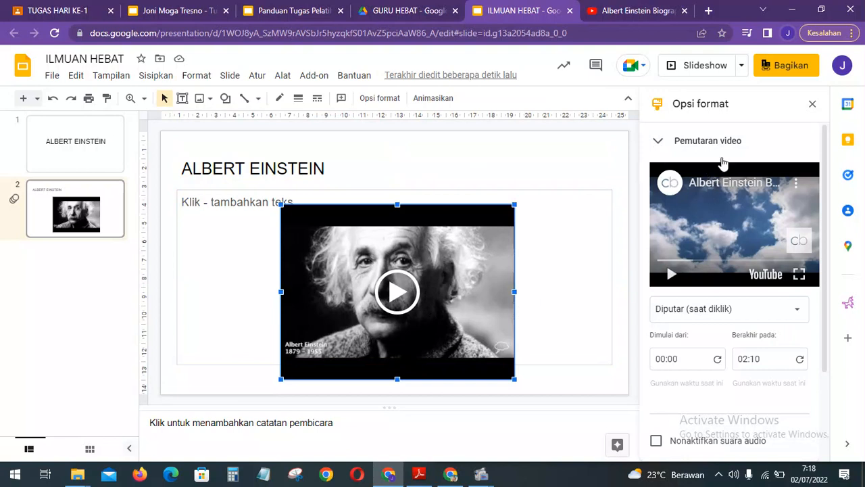
{"action": "left_click", "coordinate": [734, 310]}
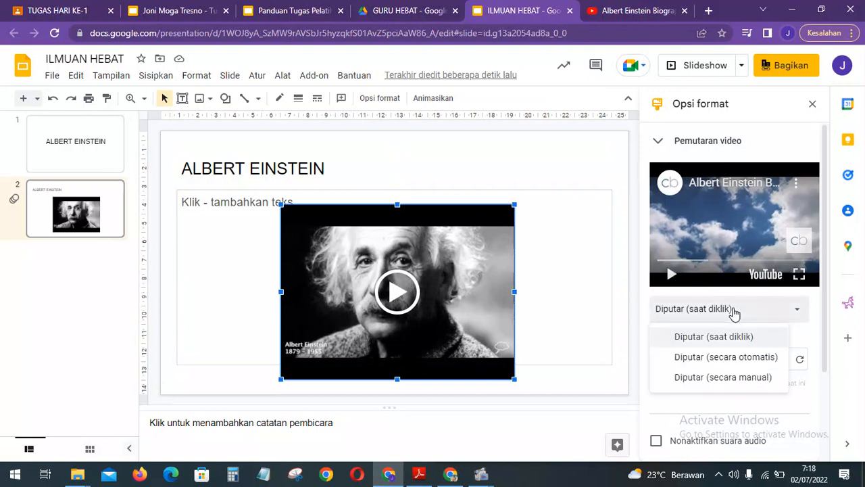
{"action": "left_click", "coordinate": [737, 357]}
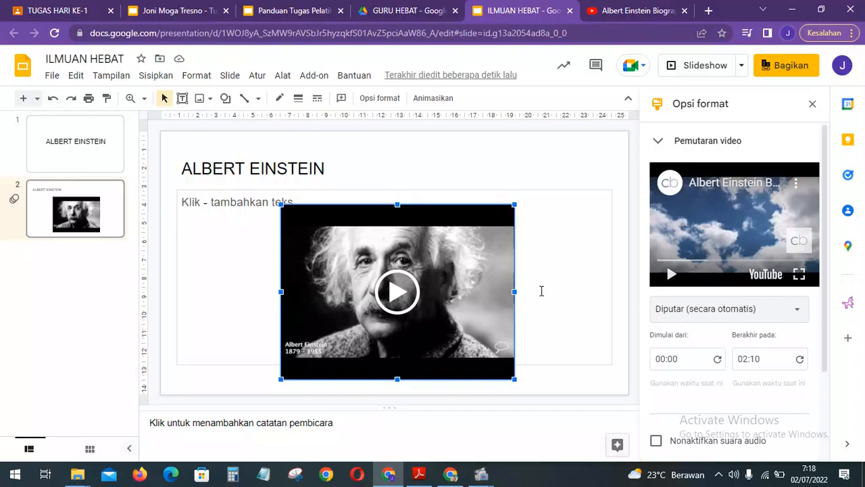
{"action": "key", "text": "super+shift+s"}
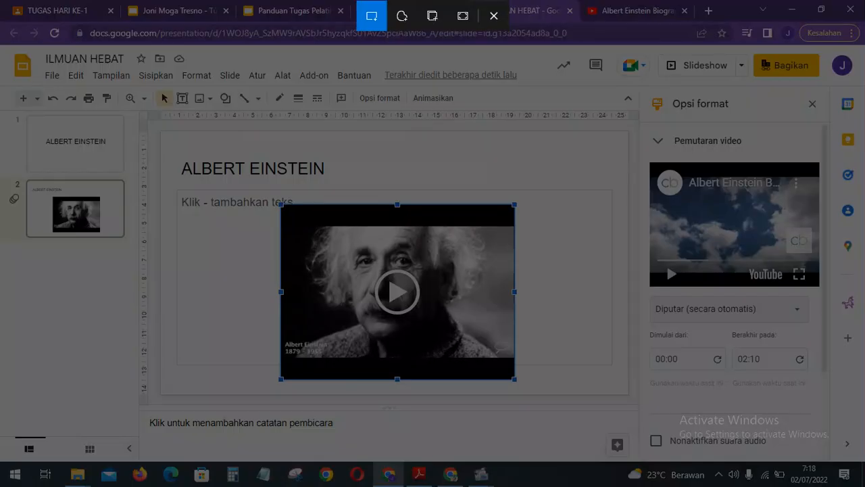
Paste a full-screen snip of the autoplay setting onto task slide 6, then move to slide 7.
{"action": "left_click_drag", "start_coordinate": [0, 43], "coordinate": [861, 457]}
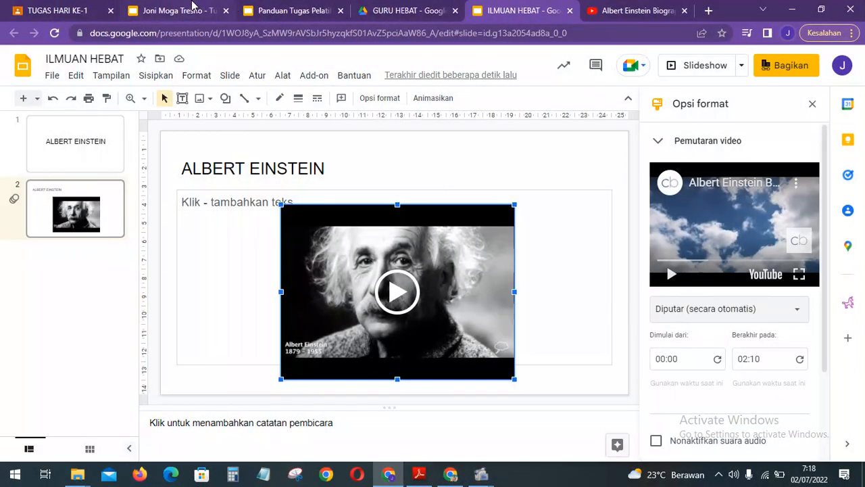
{"action": "left_click", "coordinate": [194, 9]}
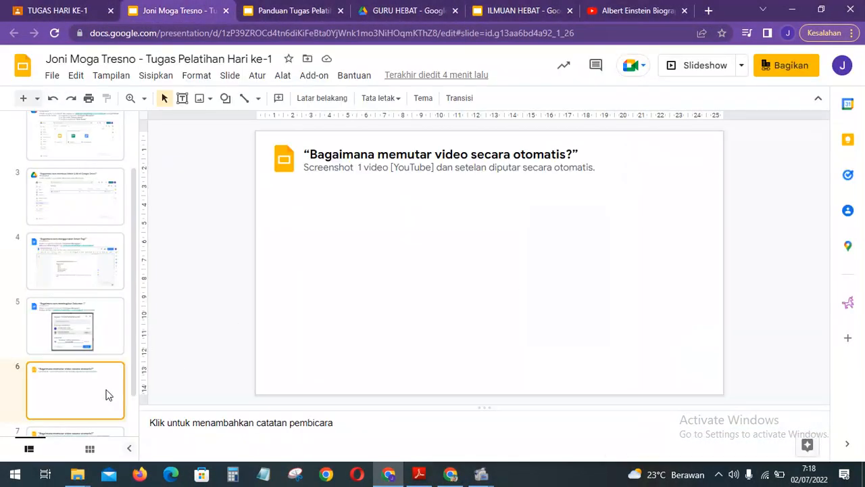
{"action": "key", "text": "ctrl+v"}
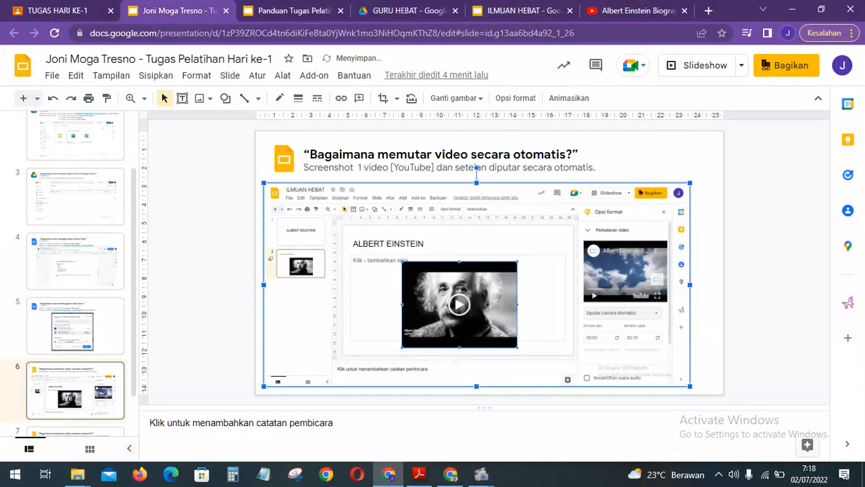
{"action": "key", "text": "Right"}
{"action": "key", "text": "Right"}
{"action": "key", "text": "Right"}
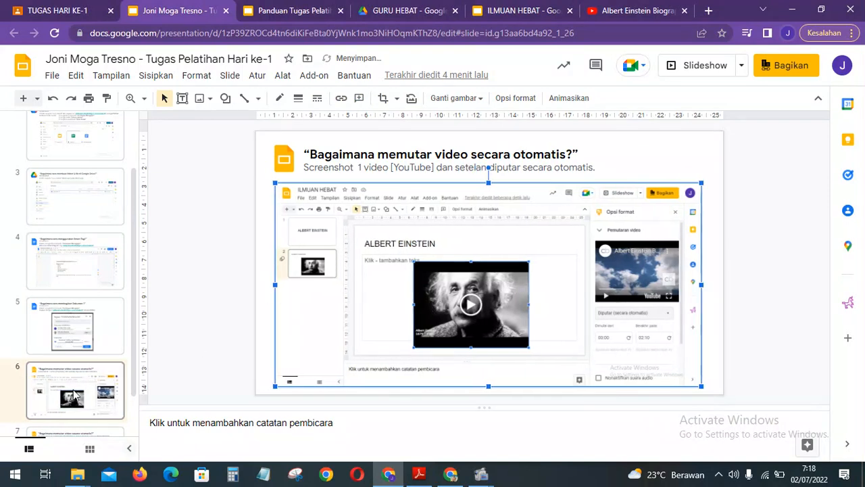
{"action": "left_click", "coordinate": [78, 395]}
{"action": "key", "text": "Down"}
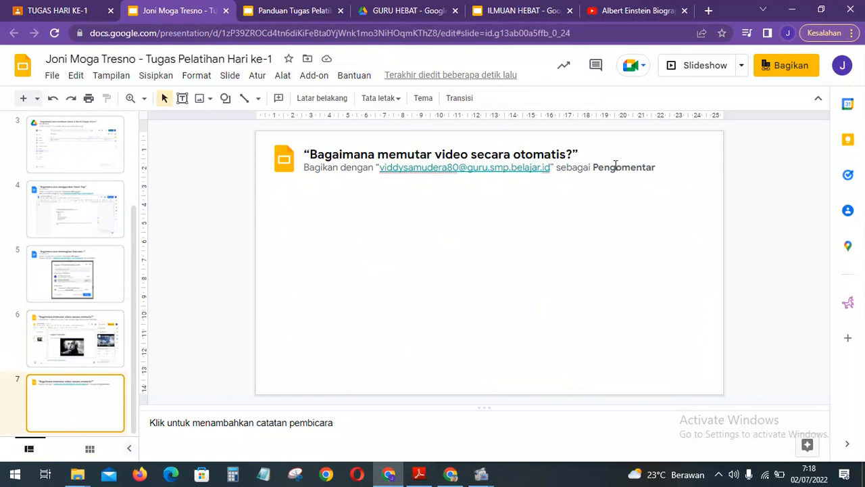
Check the guide's slide 7, then give the trainer Pengomentar access in ILMUAN HEBAT's share settings.
{"action": "left_click", "coordinate": [280, 8]}
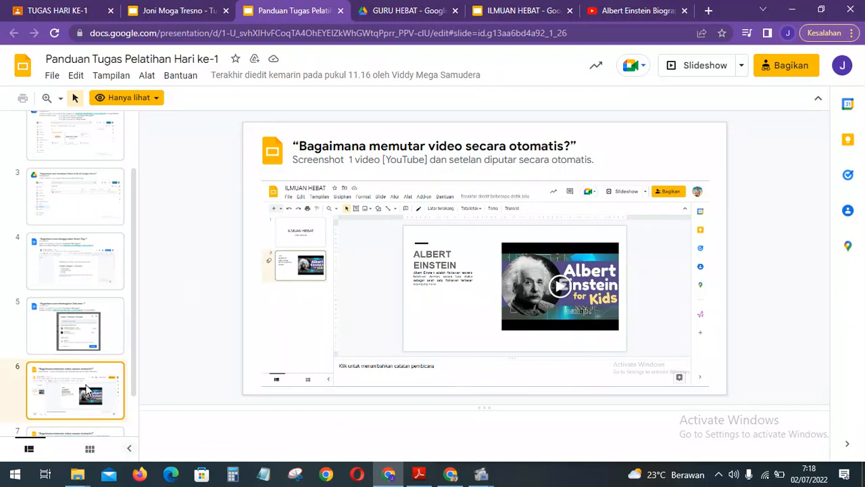
{"action": "key", "text": "Down"}
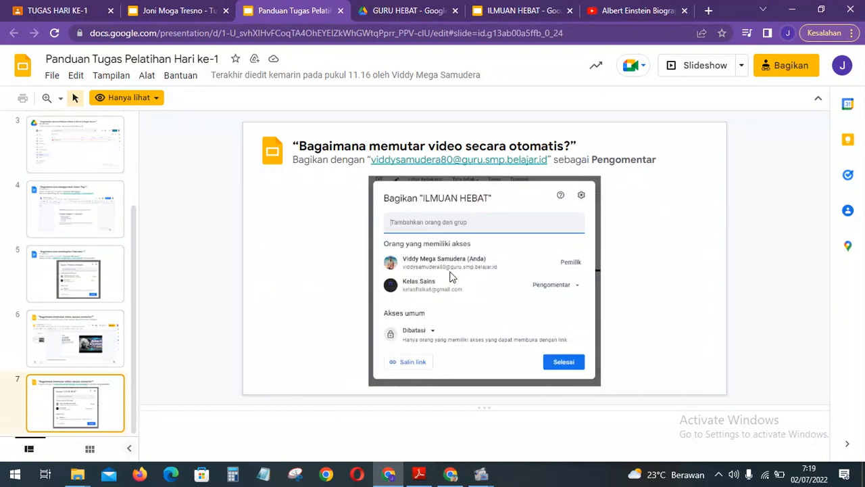
{"action": "left_click", "coordinate": [508, 8]}
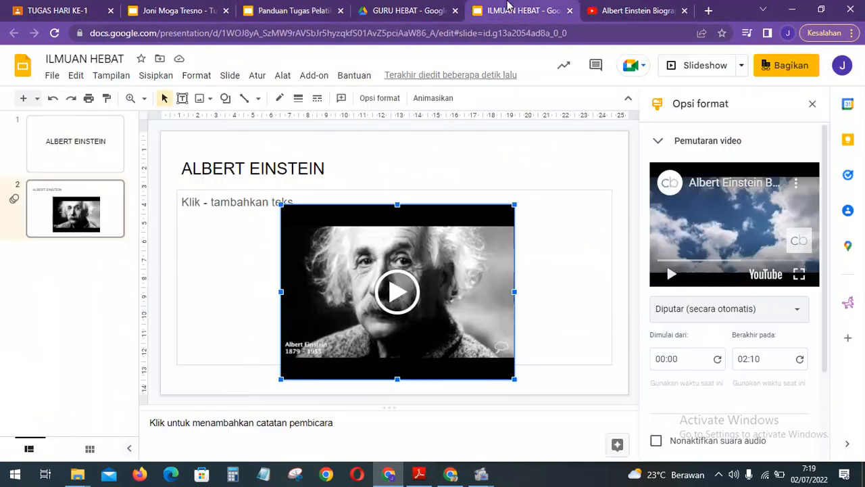
{"action": "left_click", "coordinate": [791, 65]}
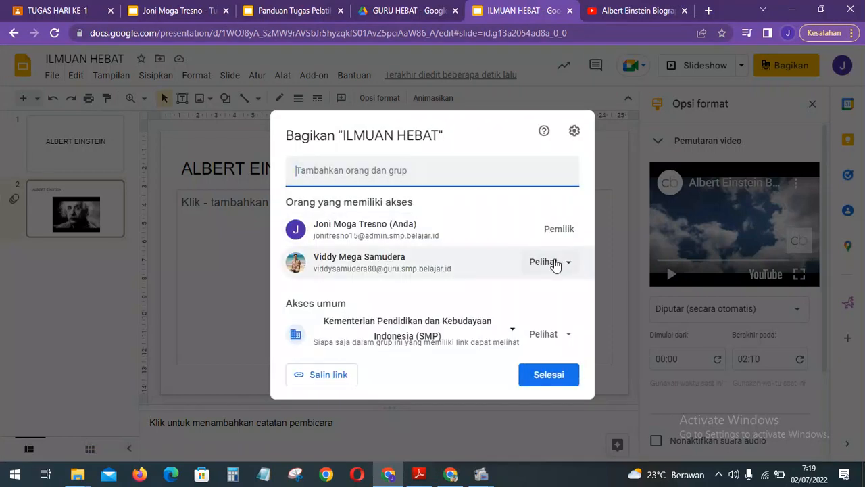
{"action": "left_click", "coordinate": [554, 263]}
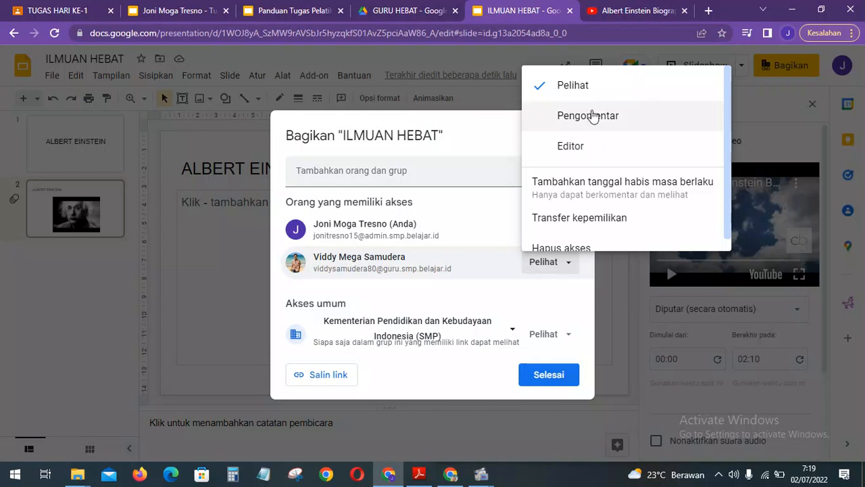
{"action": "left_click", "coordinate": [588, 116]}
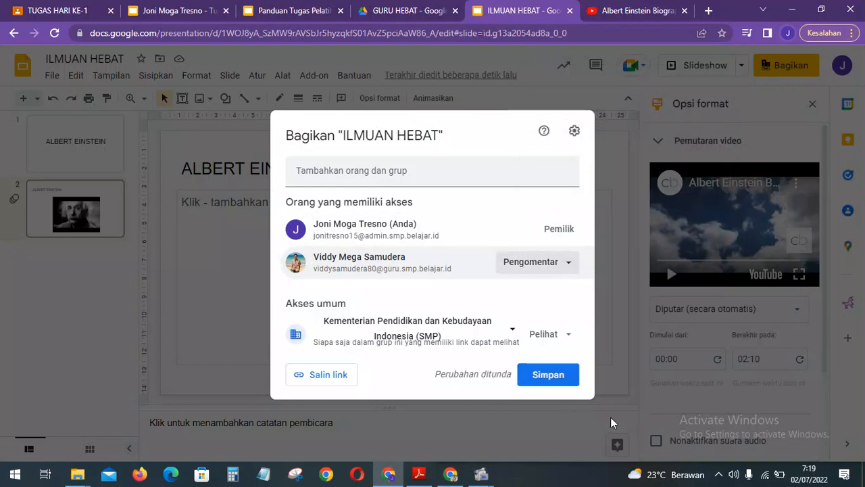
Snip the share settings dialog and save the new commenter access.
{"action": "key", "text": "super+shift+s"}
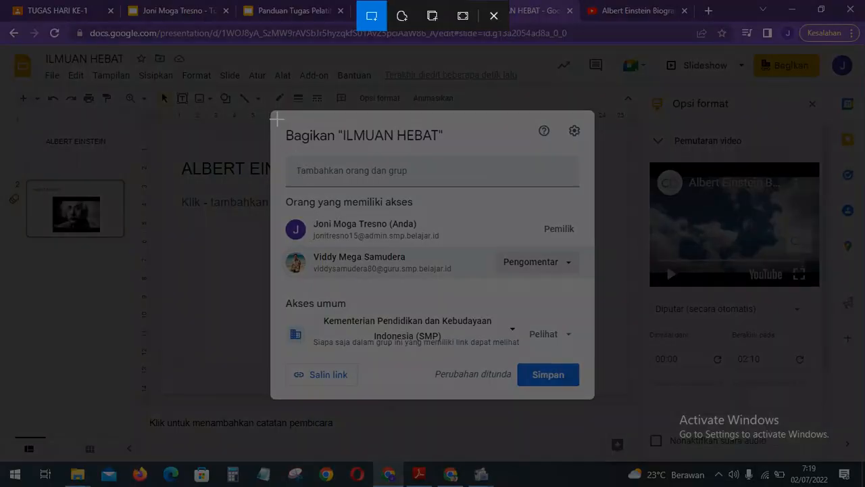
{"action": "mouse_move", "coordinate": [260, 100]}
{"action": "left_mouse_down"}
{"action": "mouse_move", "coordinate": [522, 302]}
{"action": "mouse_move", "coordinate": [608, 411]}
{"action": "left_mouse_up"}
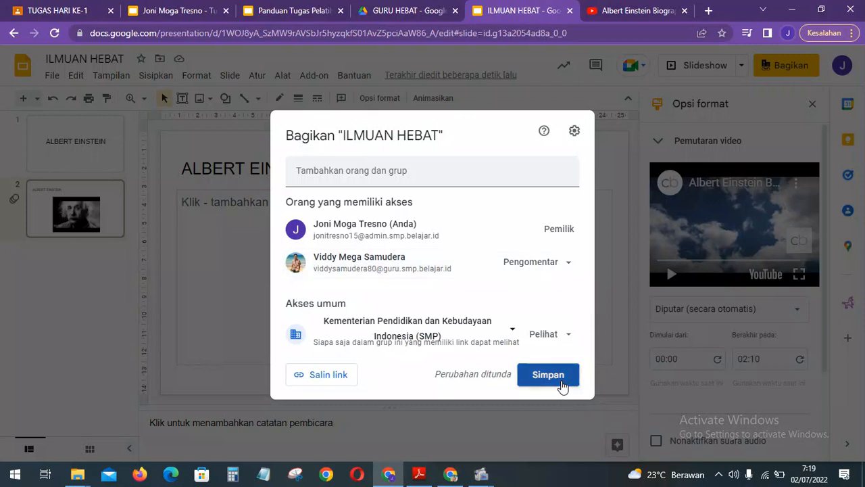
{"action": "left_click", "coordinate": [563, 384]}
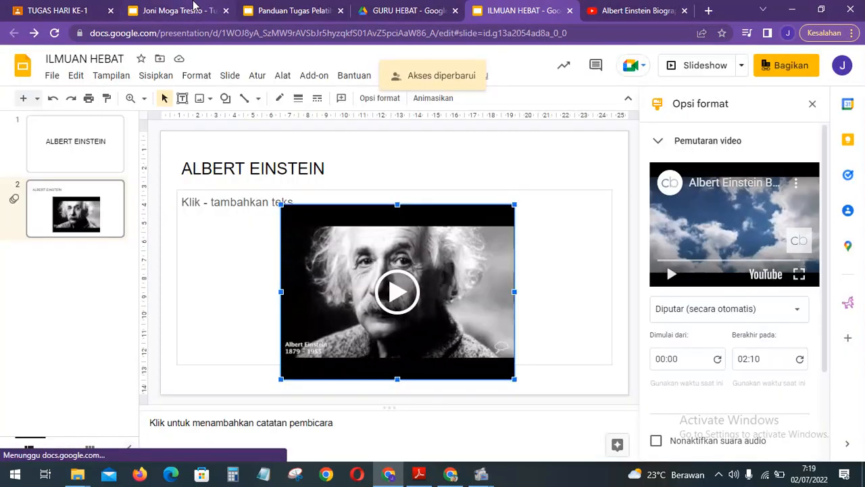
Paste the sharing-settings screenshot onto task slide 7, centred below the question.
{"action": "left_click", "coordinate": [194, 7]}
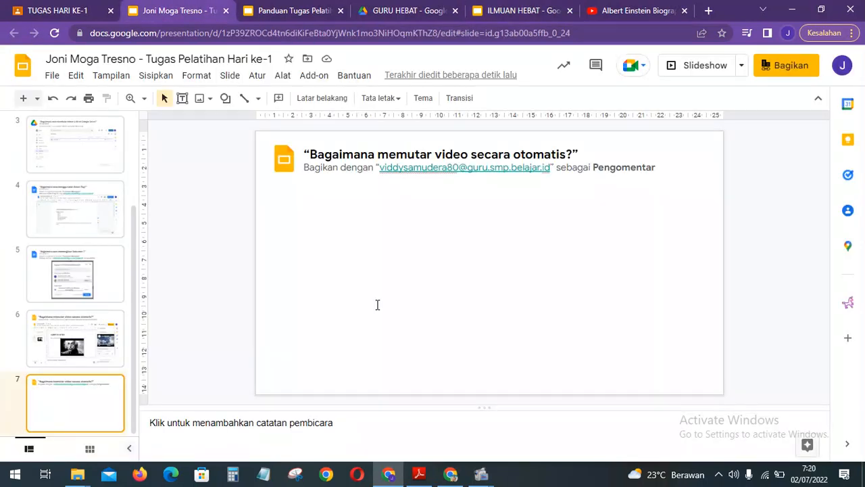
{"action": "key", "text": "ctrl+v"}
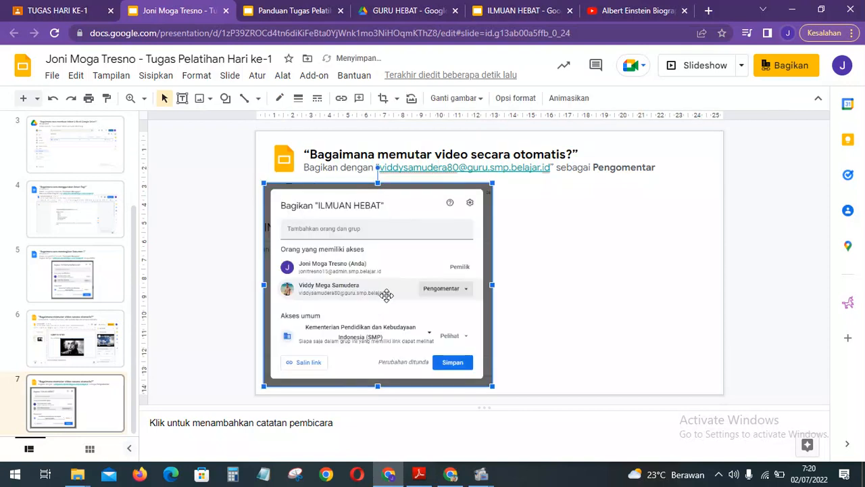
{"action": "left_click_drag", "start_coordinate": [389, 294], "coordinate": [493, 289]}
{"action": "left_click", "coordinate": [299, 305]}
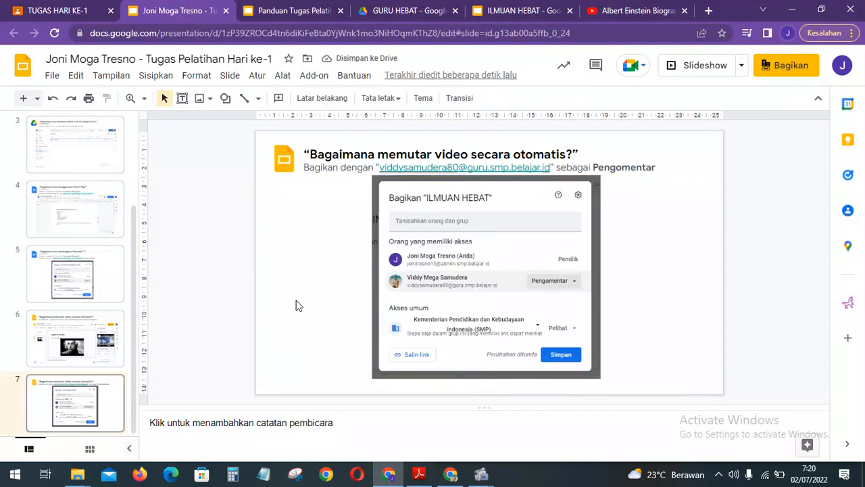
{"action": "scroll", "coordinate": [79, 418], "scroll_direction": "up", "scroll_amount": 3}
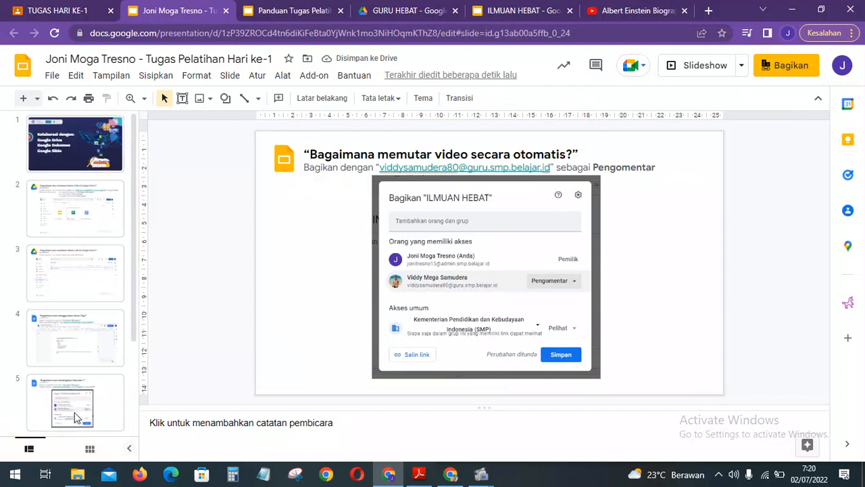
{"action": "scroll", "coordinate": [68, 270], "scroll_direction": "down", "scroll_amount": 3}
{"action": "scroll", "coordinate": [67, 270], "scroll_direction": "up", "scroll_amount": 3}
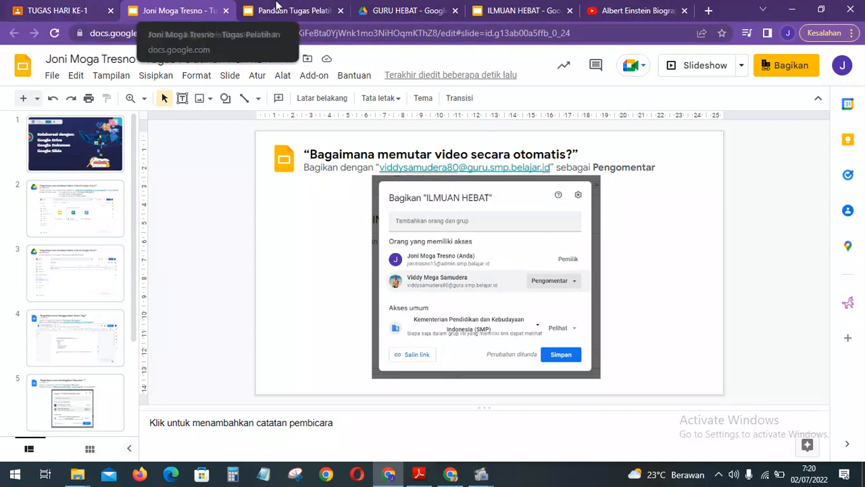
Close the guide, YouTube, ILMUAN HEBAT and task presentation tabs, returning to TUGAS HARI KE-1.
{"action": "left_click", "coordinate": [279, 8]}
{"action": "left_click", "coordinate": [341, 10]}
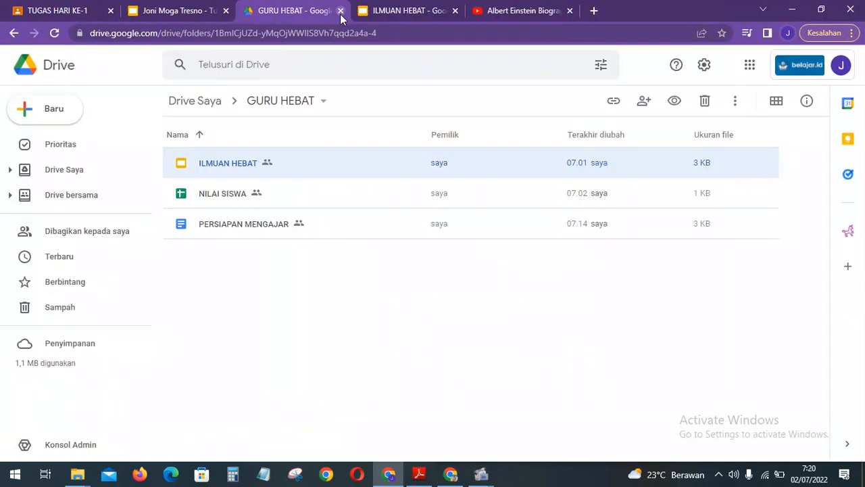
{"action": "left_click", "coordinate": [571, 10]}
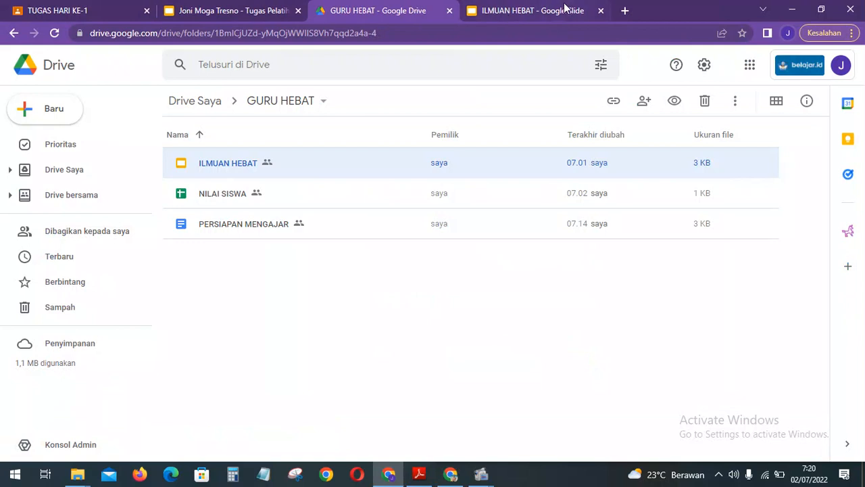
{"action": "left_click", "coordinate": [565, 10]}
{"action": "left_click", "coordinate": [600, 11]}
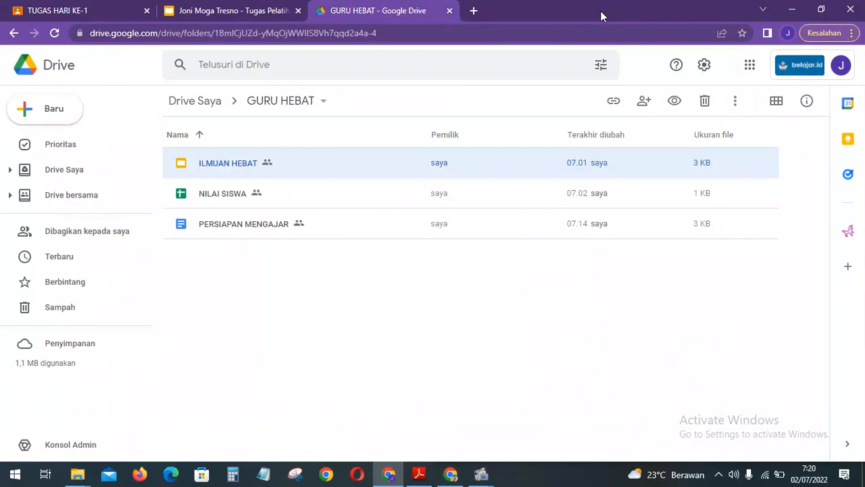
{"action": "left_click", "coordinate": [274, 10]}
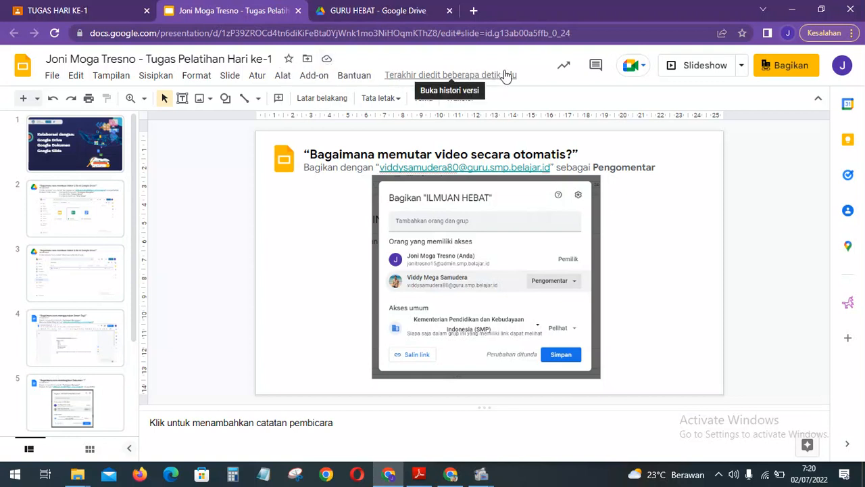
{"action": "left_click", "coordinate": [299, 10]}
{"action": "left_click", "coordinate": [107, 7]}
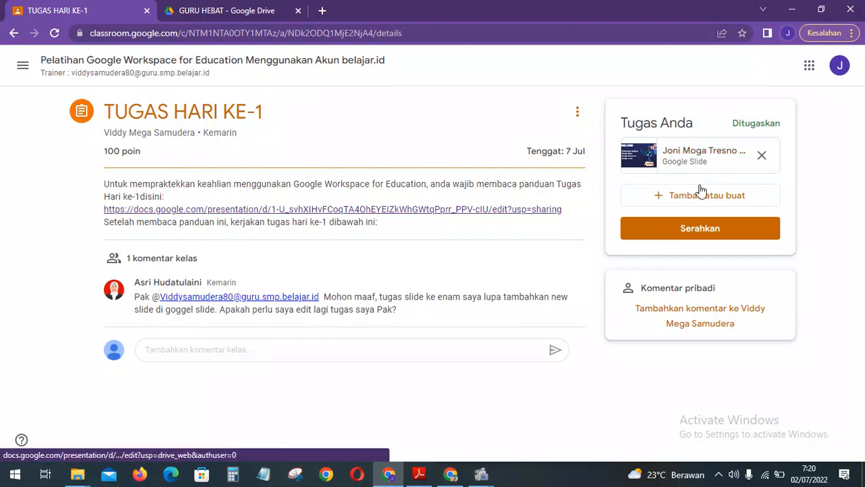
Submit TUGAS HARI KE-1 with its attached slides, confirming Serahkan, then go to the class stream.
{"action": "left_click", "coordinate": [711, 230]}
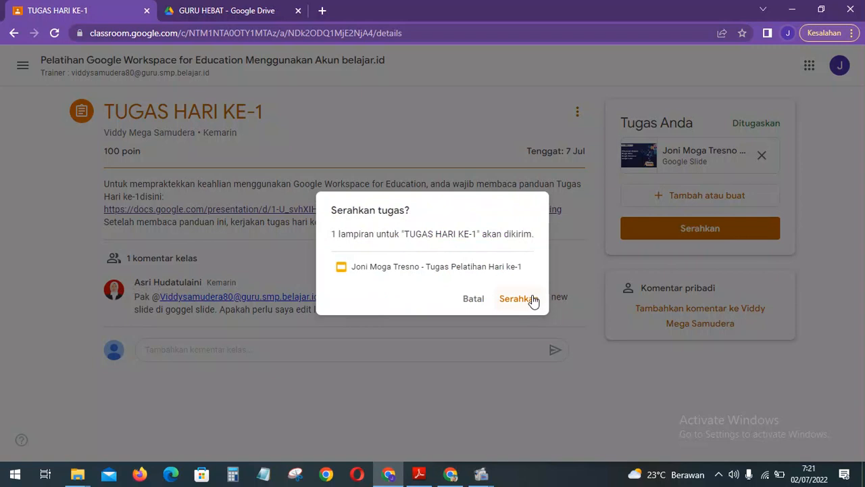
{"action": "left_click", "coordinate": [534, 299]}
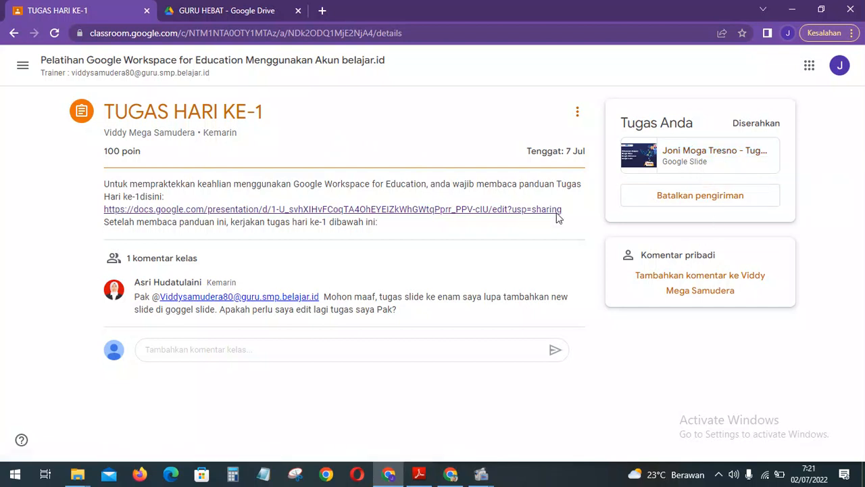
{"action": "left_click", "coordinate": [223, 76]}
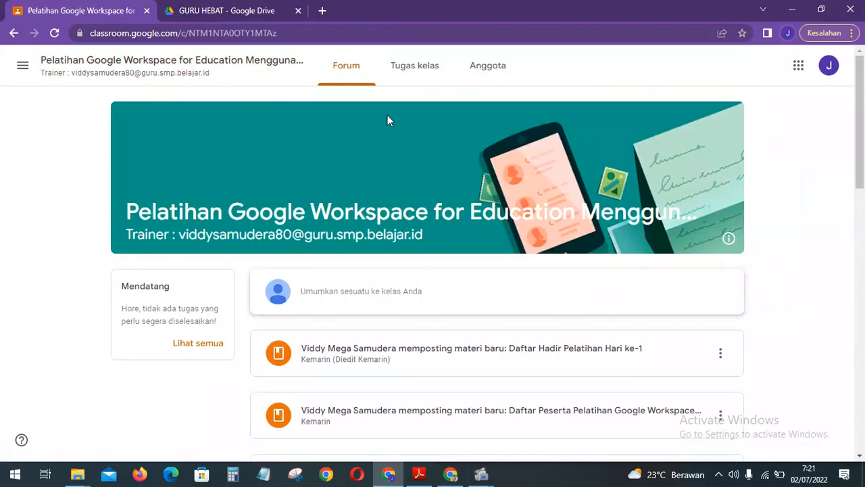
Open the class's Tugas kelas page showing the HARI KE-1 and MATERI PELATIHAN topics.
{"action": "left_click", "coordinate": [400, 74]}
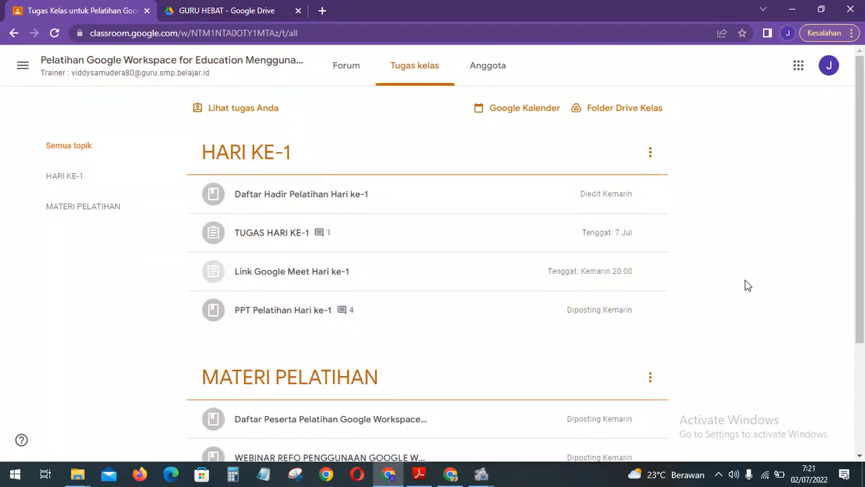
{"action": "scroll", "coordinate": [749, 286], "scroll_direction": "down", "scroll_amount": 2}
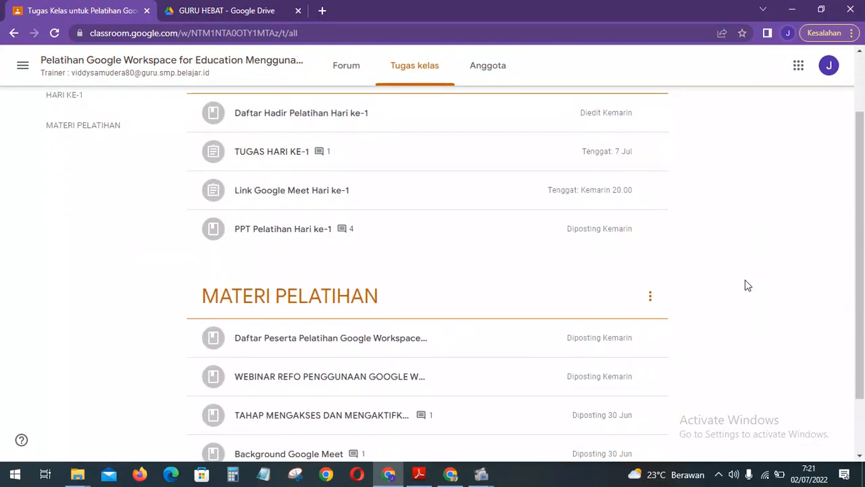
{"action": "scroll", "coordinate": [749, 286], "scroll_direction": "up", "scroll_amount": 2}
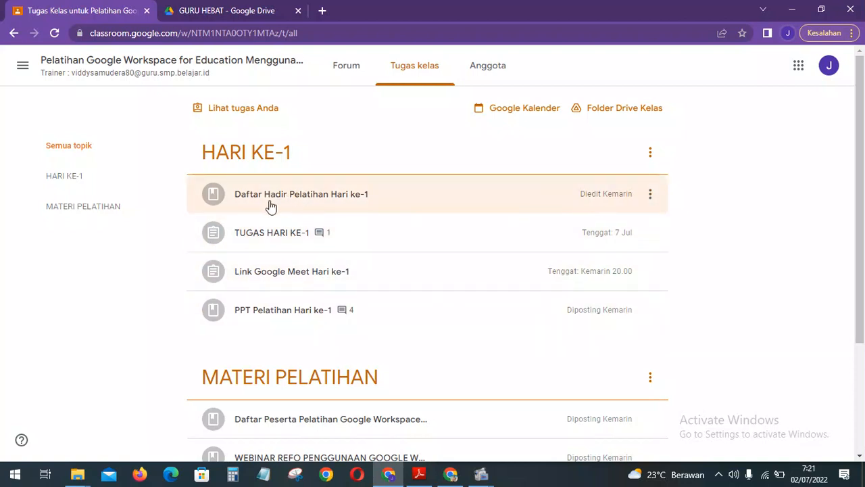
Expand the Daftar Hadir Pelatihan Hari ke-1 material, then open the HARI KE-1 topic page.
{"action": "left_click", "coordinate": [270, 206]}
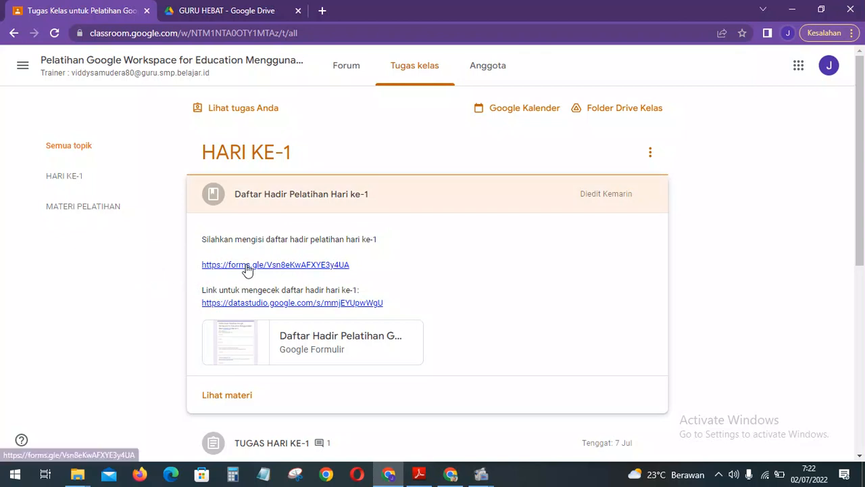
{"action": "scroll", "coordinate": [155, 284], "scroll_direction": "down", "scroll_amount": 1}
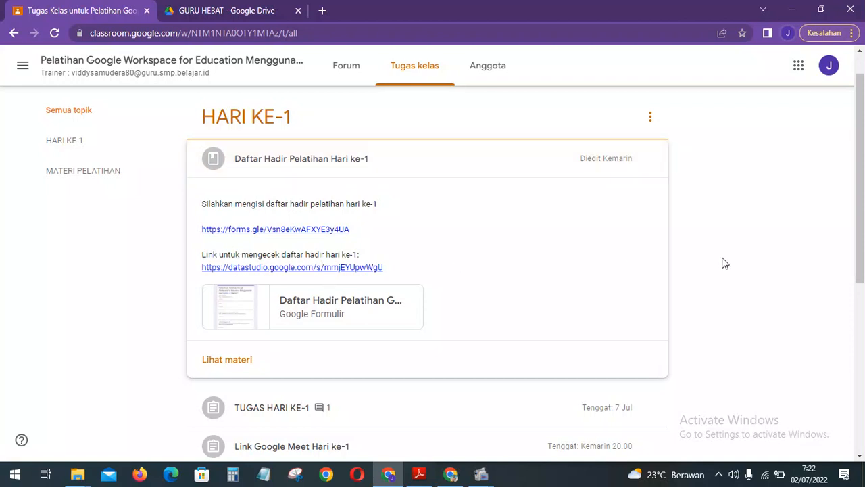
{"action": "scroll", "coordinate": [722, 263], "scroll_direction": "down", "scroll_amount": 3}
{"action": "scroll", "coordinate": [723, 263], "scroll_direction": "up", "scroll_amount": 5}
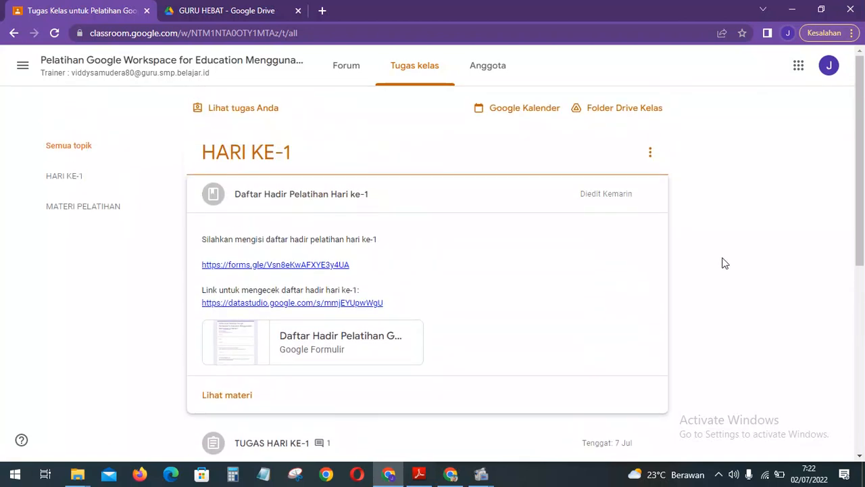
{"action": "left_click", "coordinate": [549, 172]}
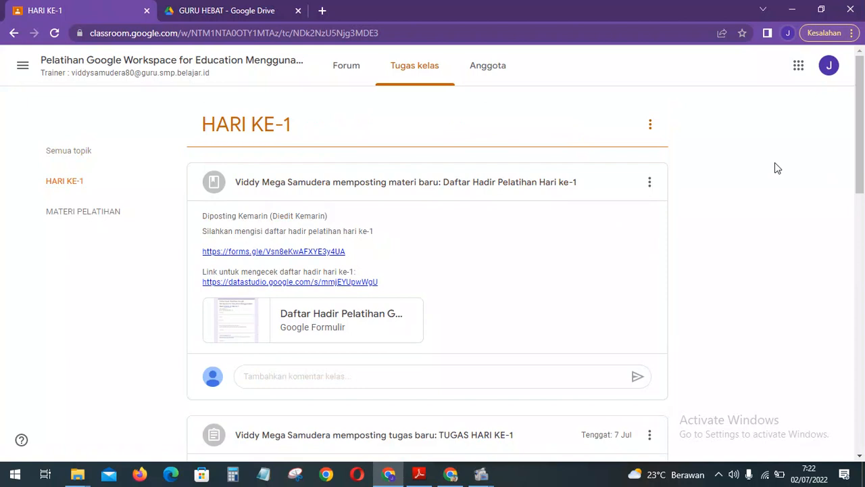
{"action": "scroll", "coordinate": [776, 166], "scroll_direction": "down", "scroll_amount": 5}
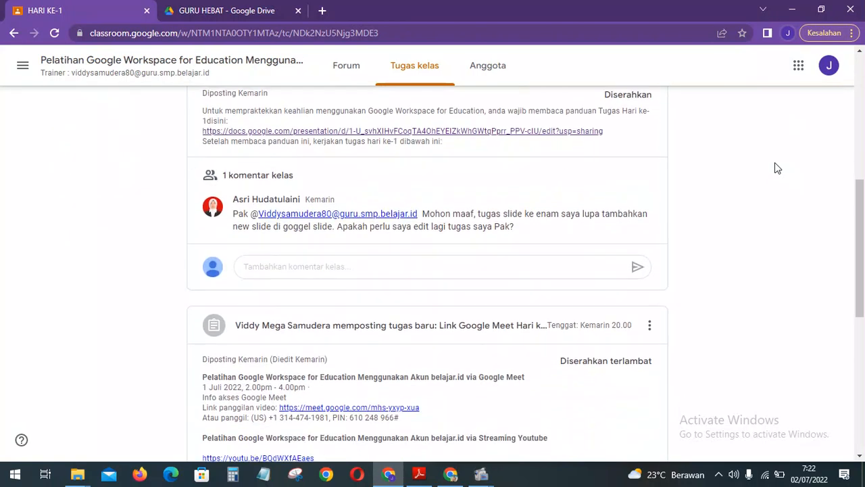
{"action": "scroll", "coordinate": [774, 167], "scroll_direction": "up", "scroll_amount": 6}
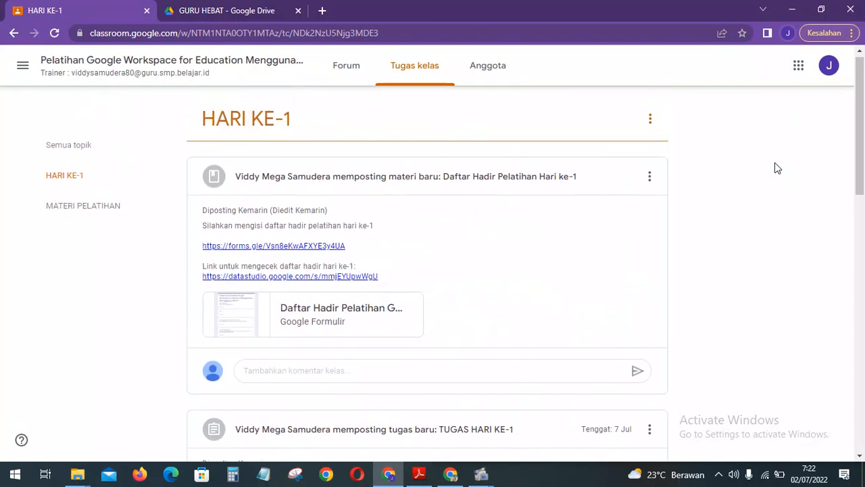